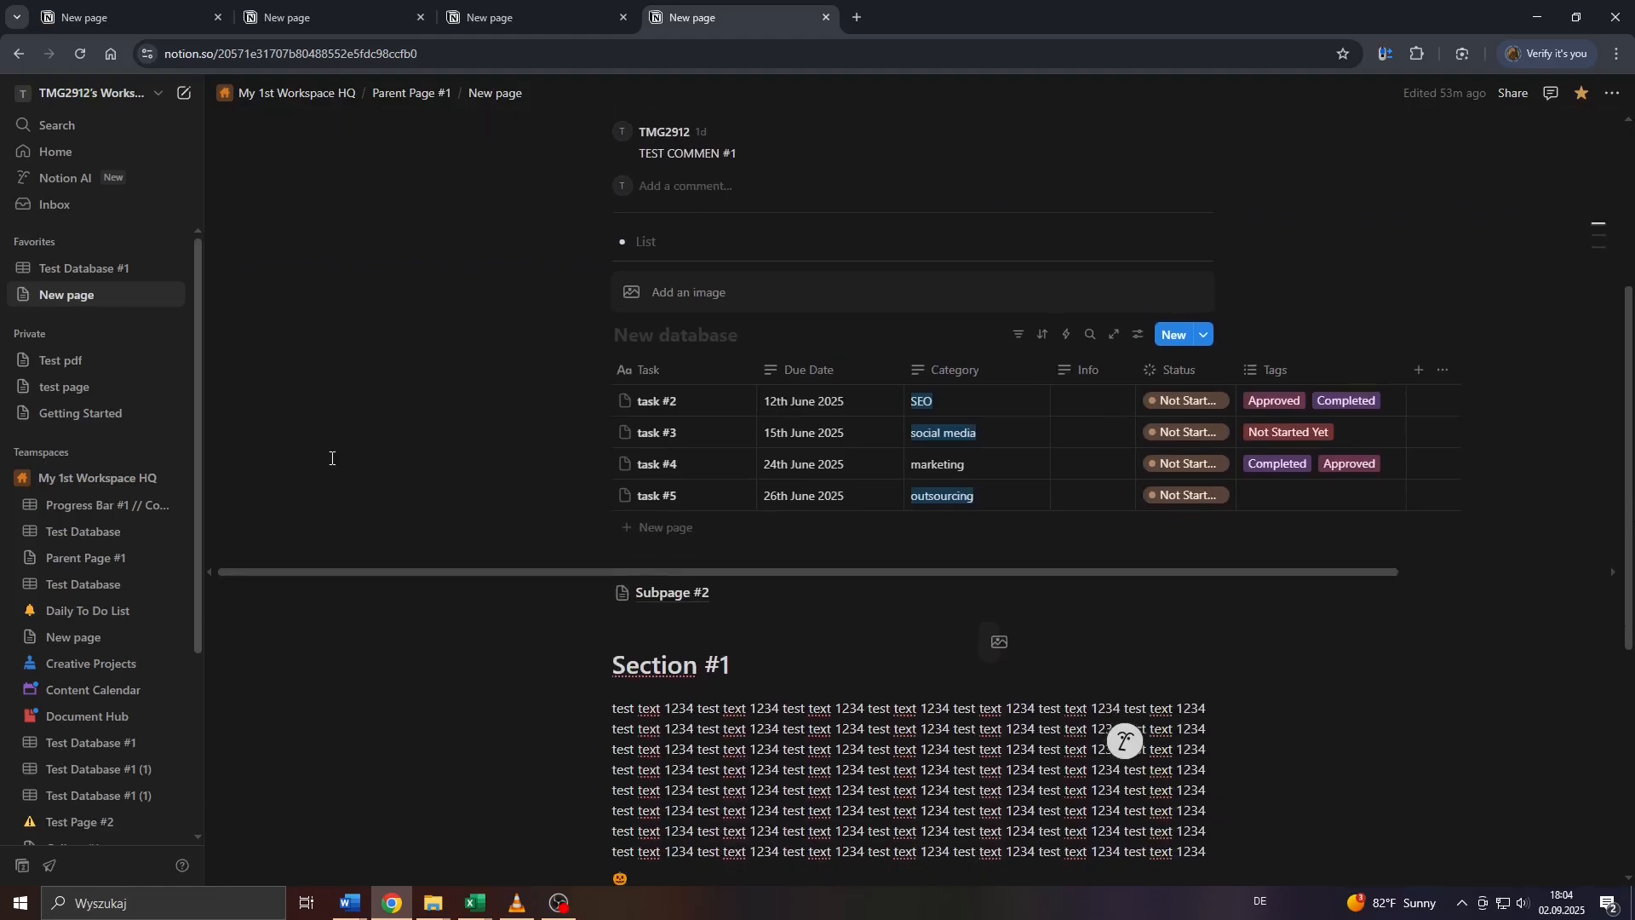
# Examine the open page, the workspace switcher and the pages listed under the My 1st Workspace HQ teamspace.
pyautogui.scroll(2, 331, 457)
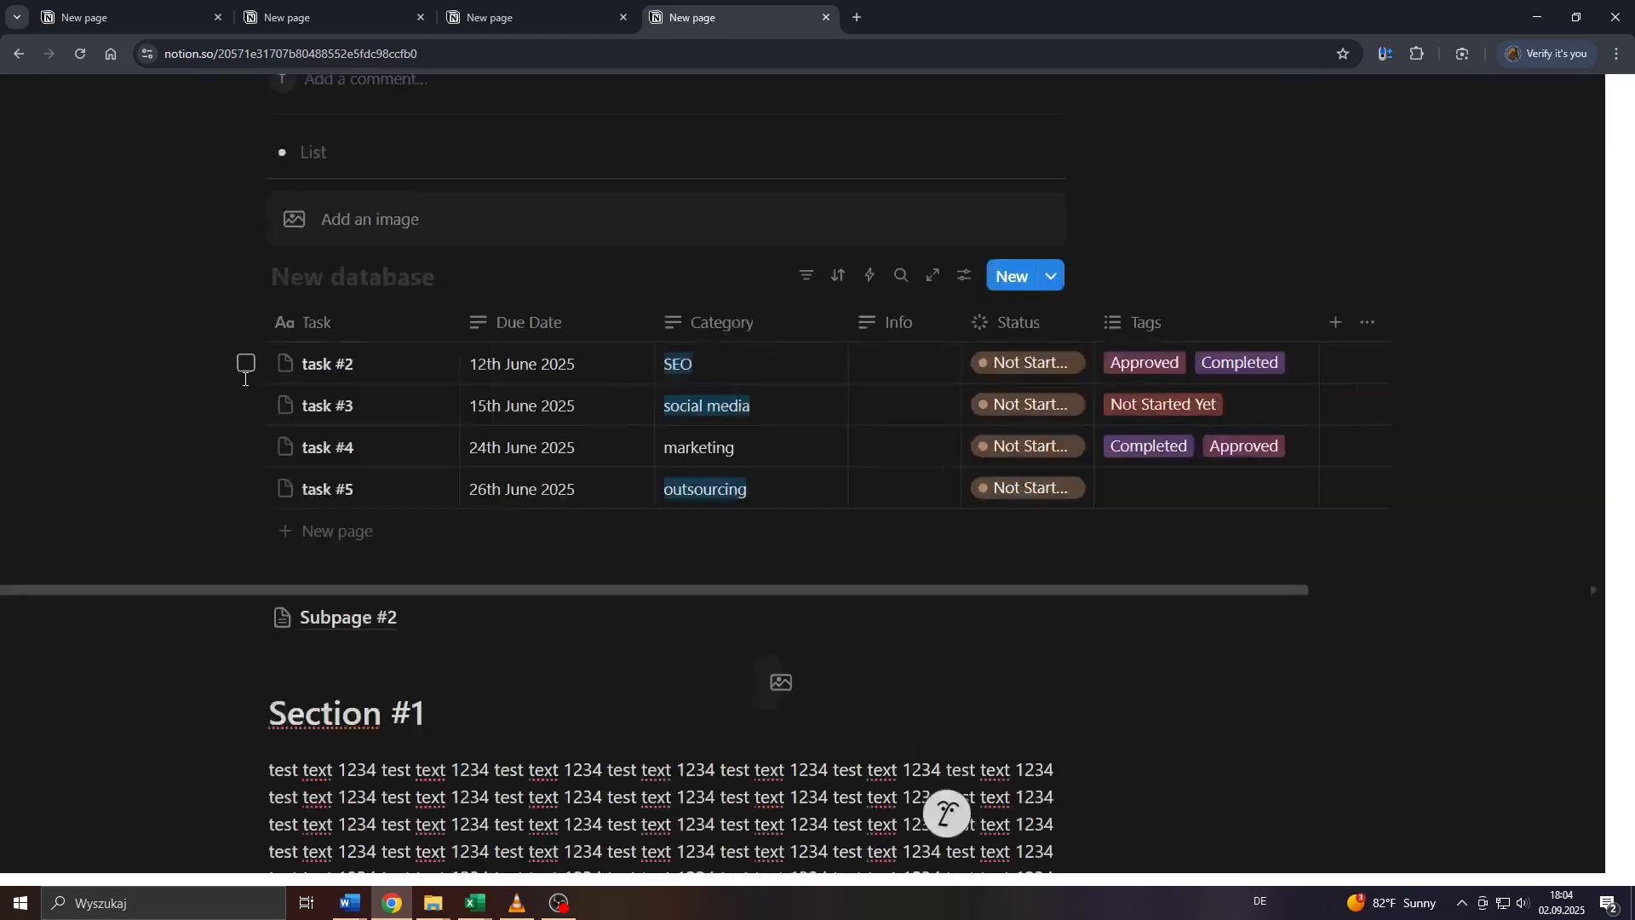
pyautogui.scroll(2, 245, 379)
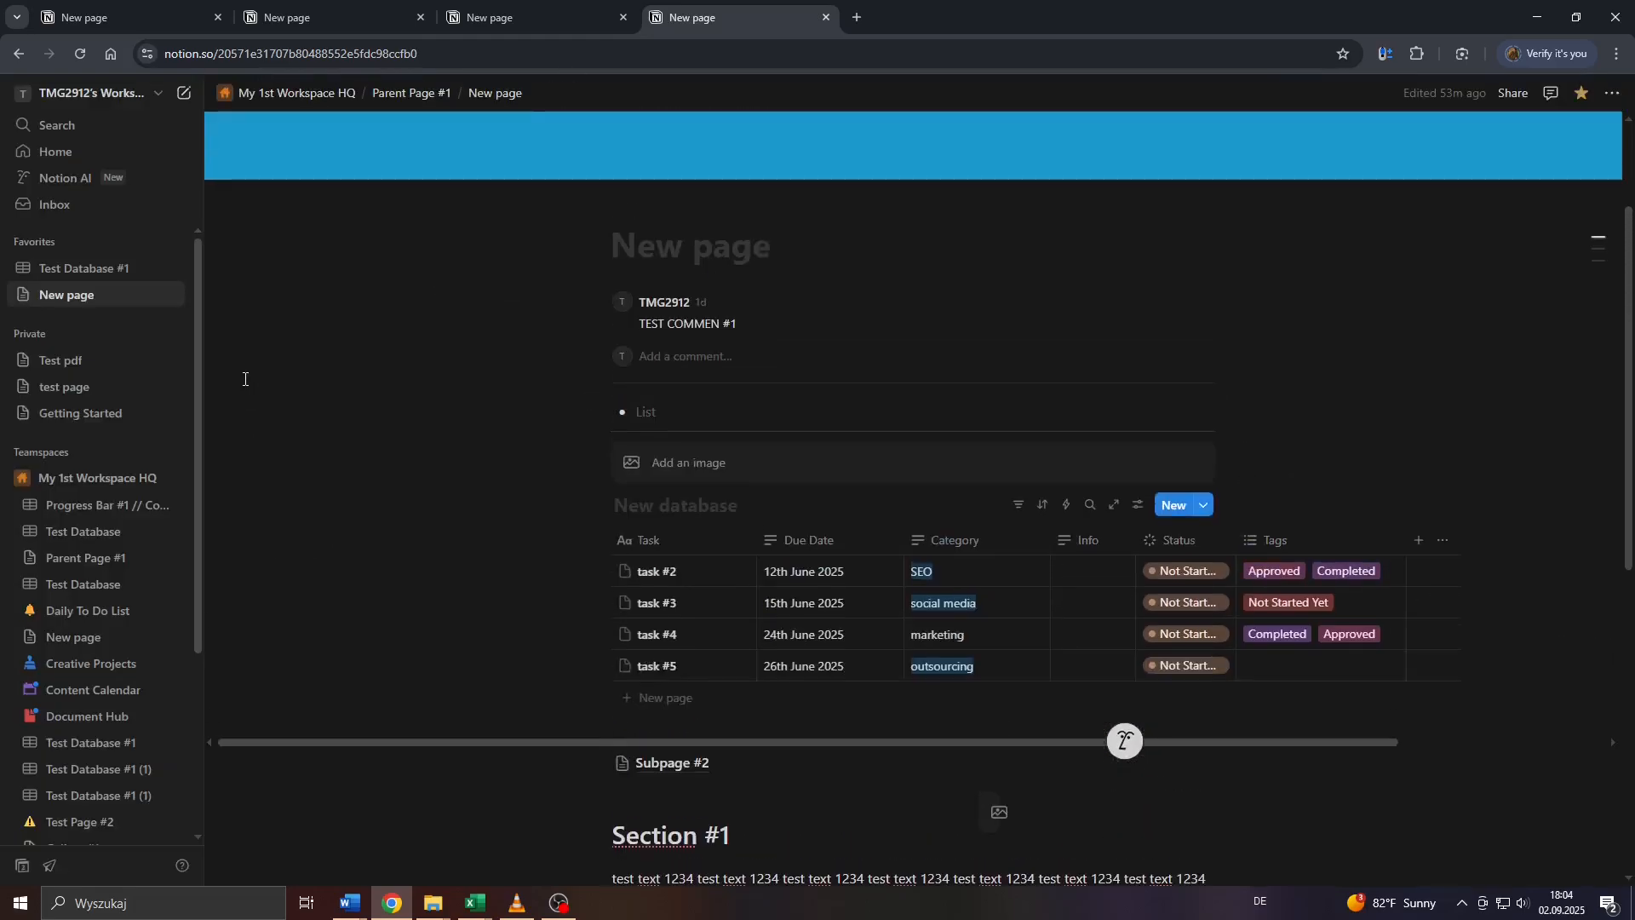
pyautogui.scroll(2, 244, 379)
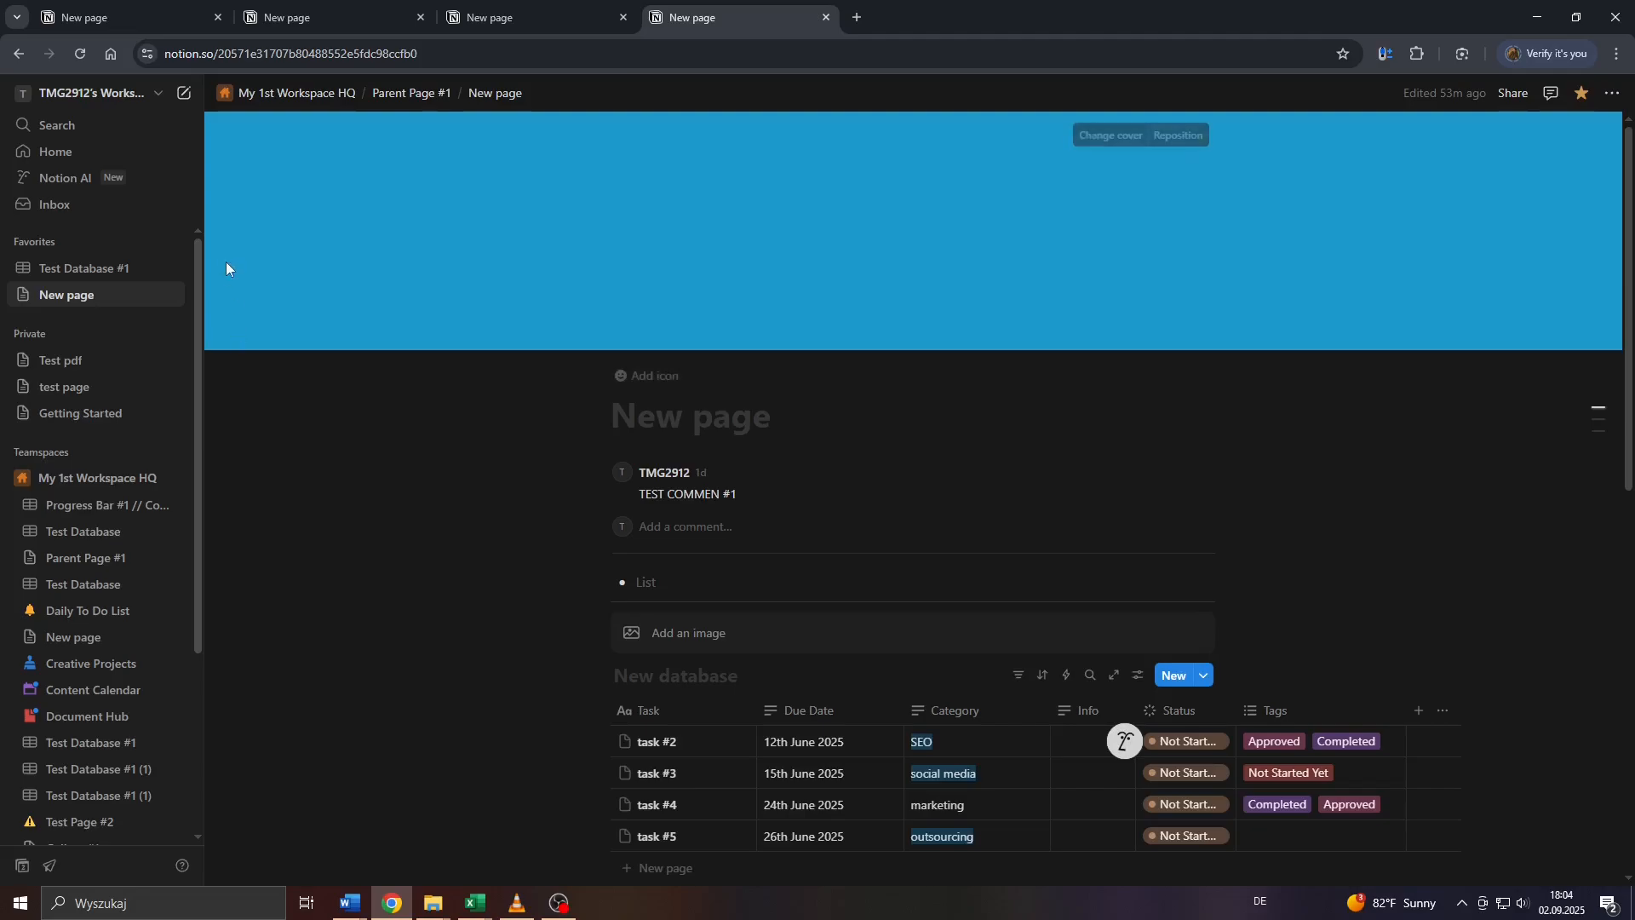
pyautogui.click(124, 89)
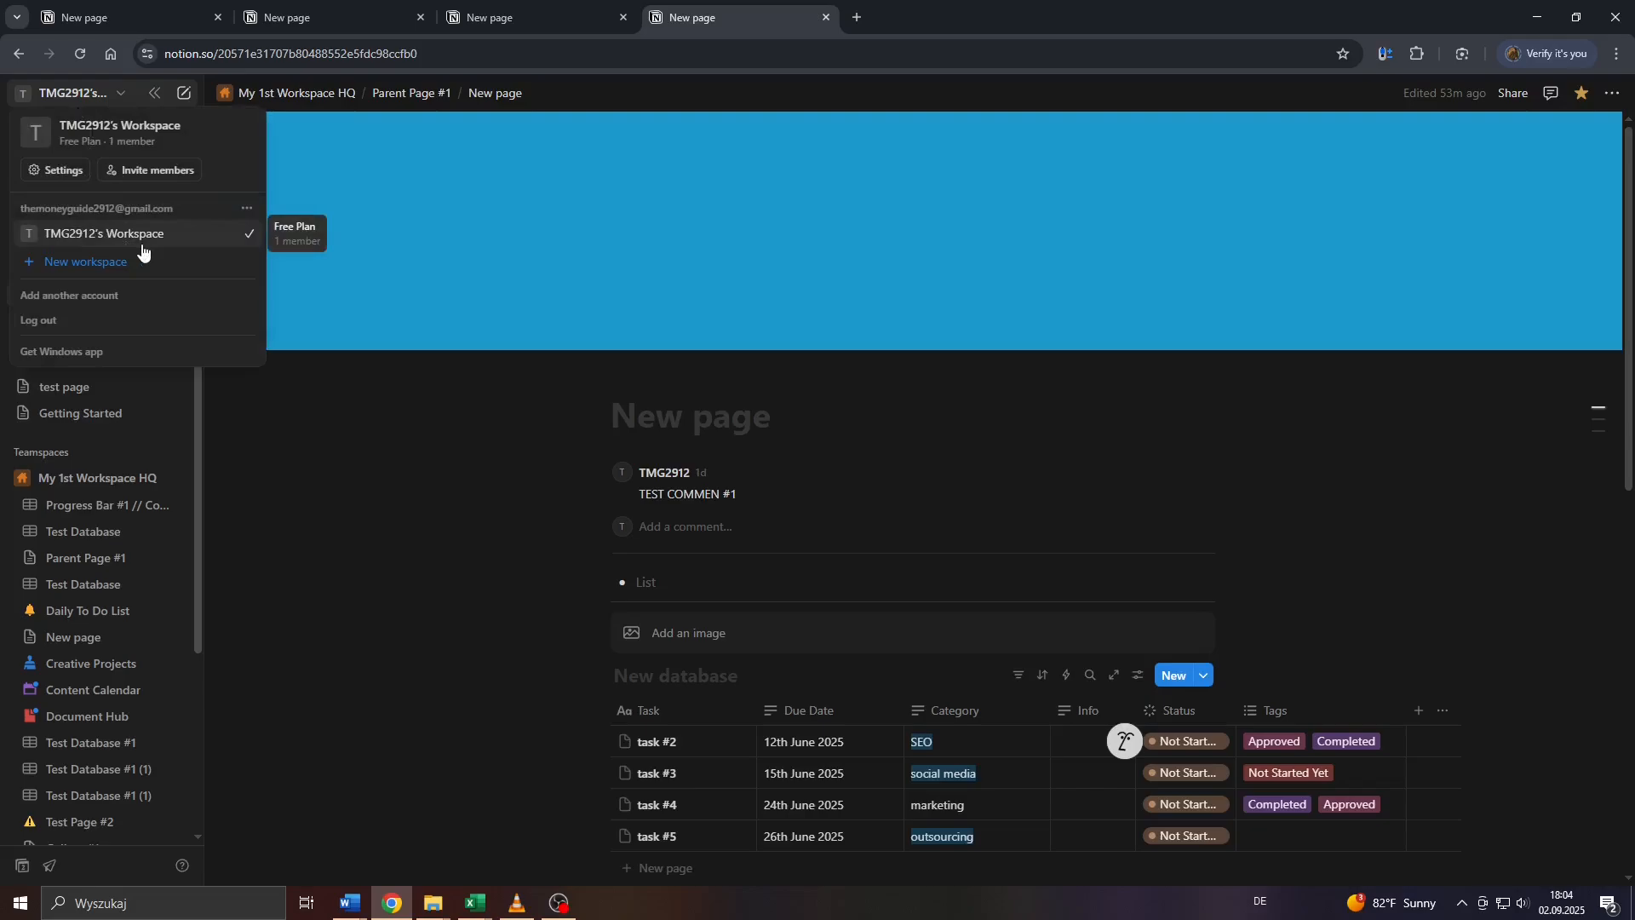
pyautogui.click(116, 99)
pyautogui.click(118, 98)
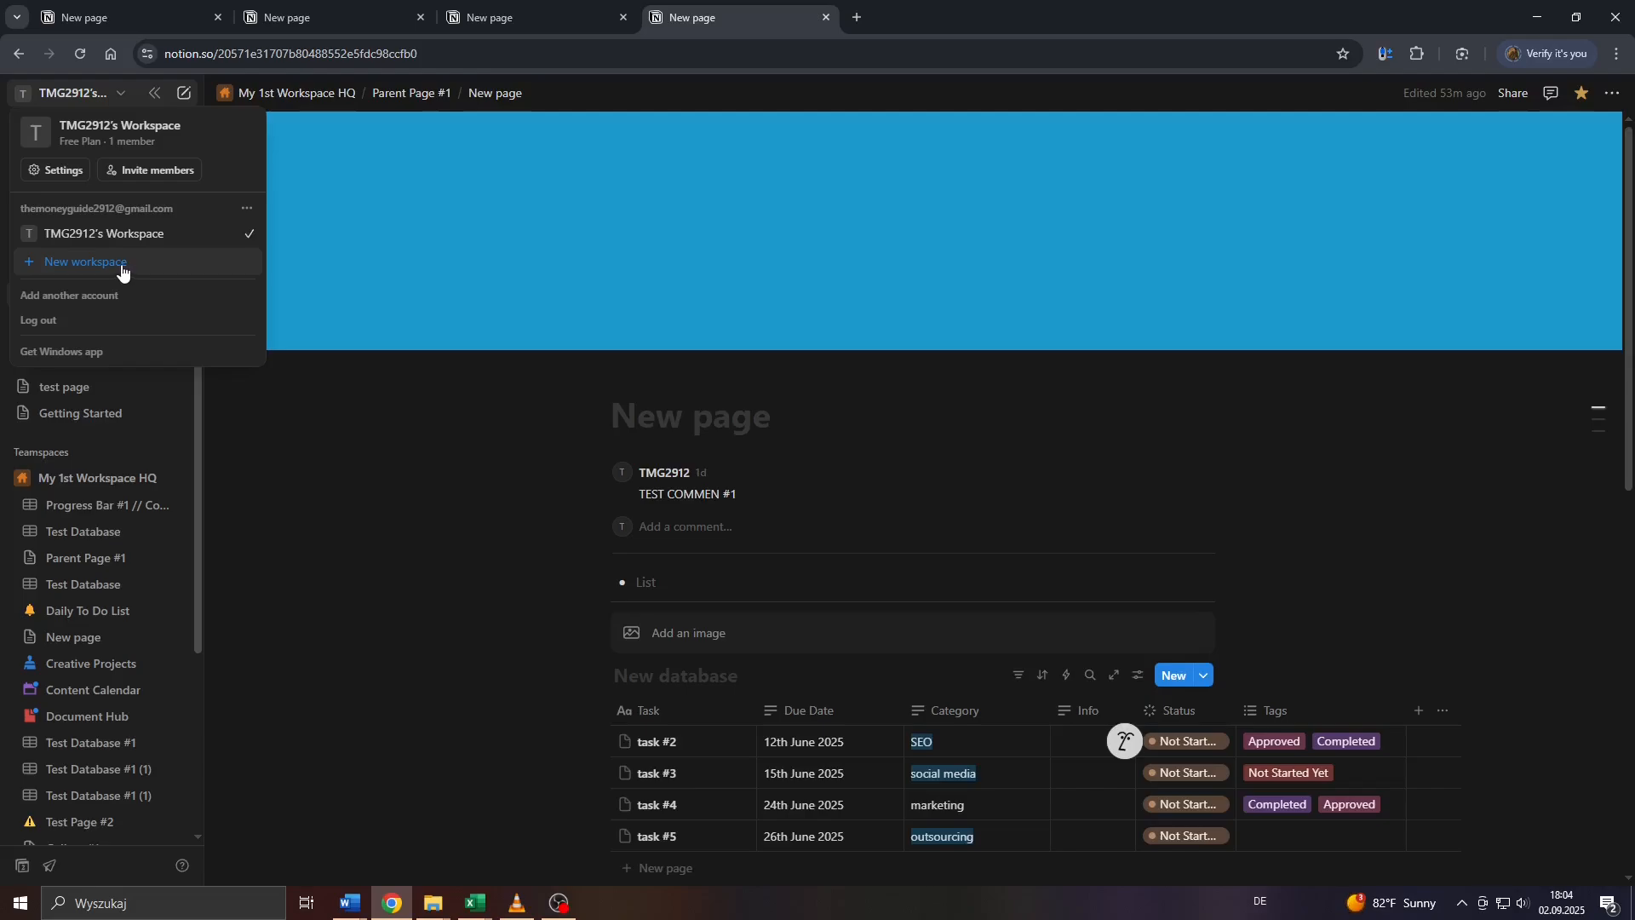
pyautogui.click(304, 530)
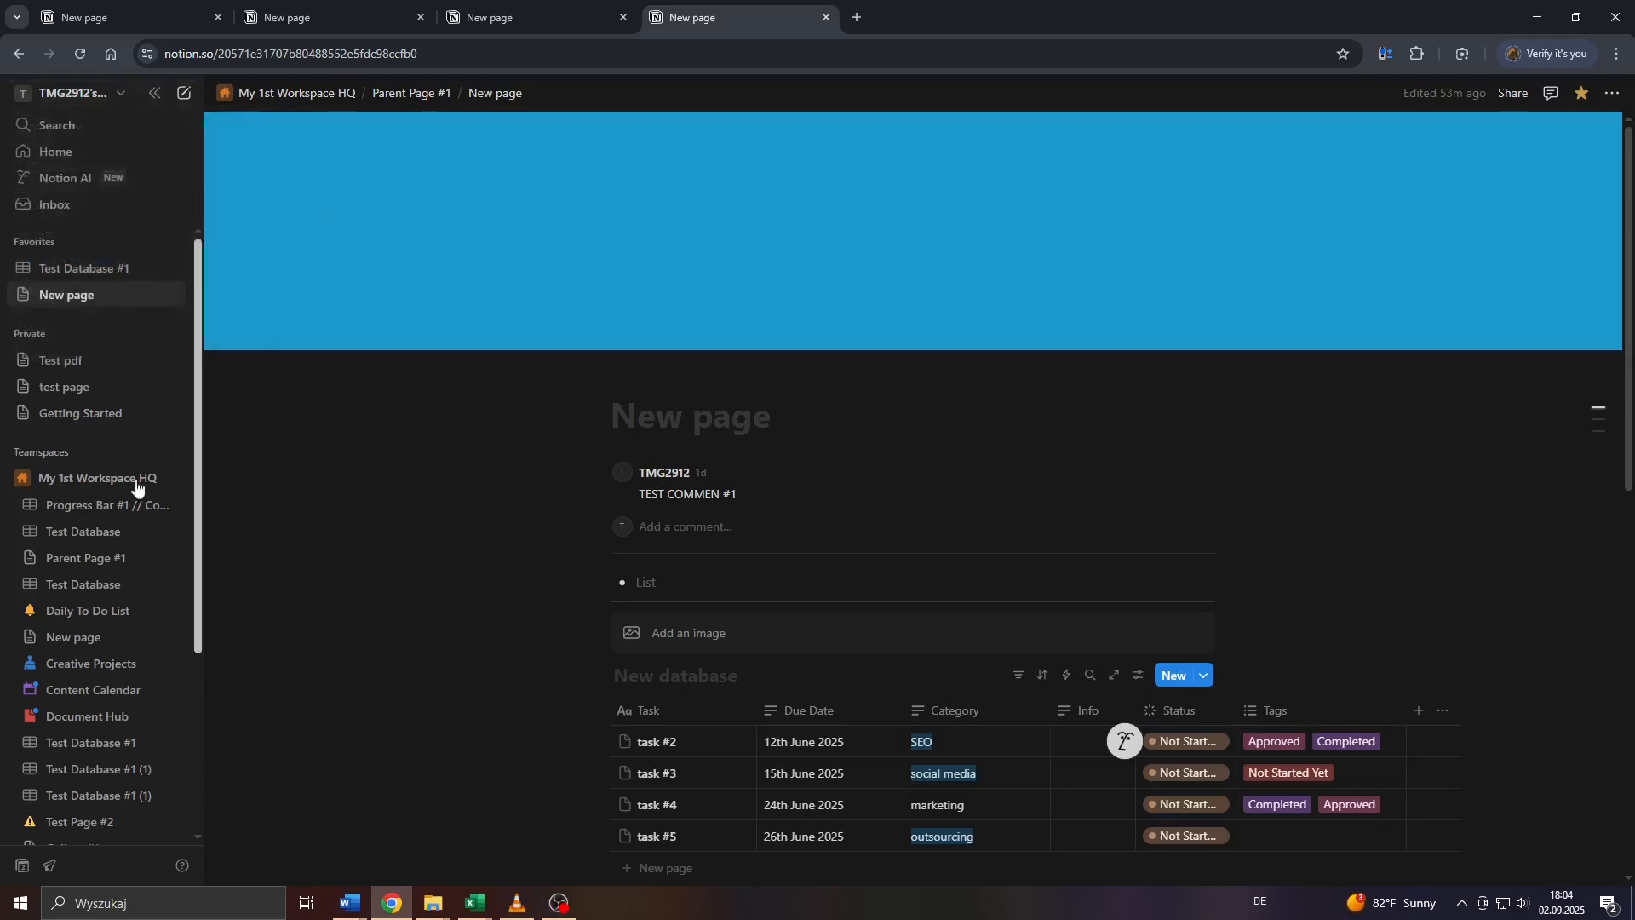
pyautogui.click(19, 484)
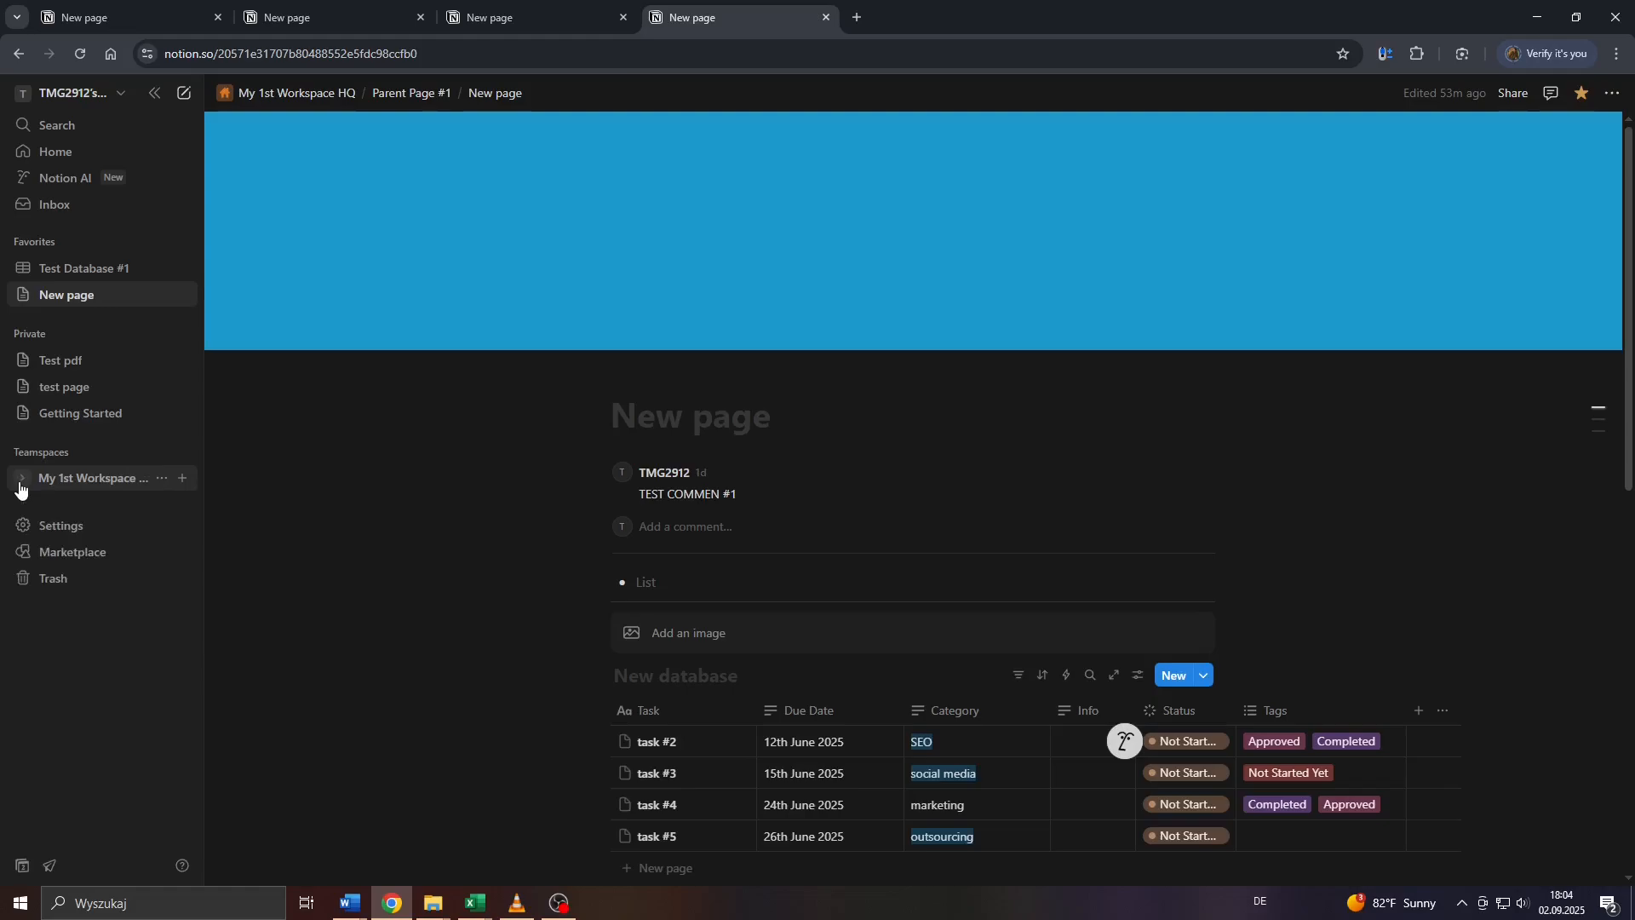
pyautogui.click(19, 484)
pyautogui.click(26, 479)
pyautogui.click(48, 481)
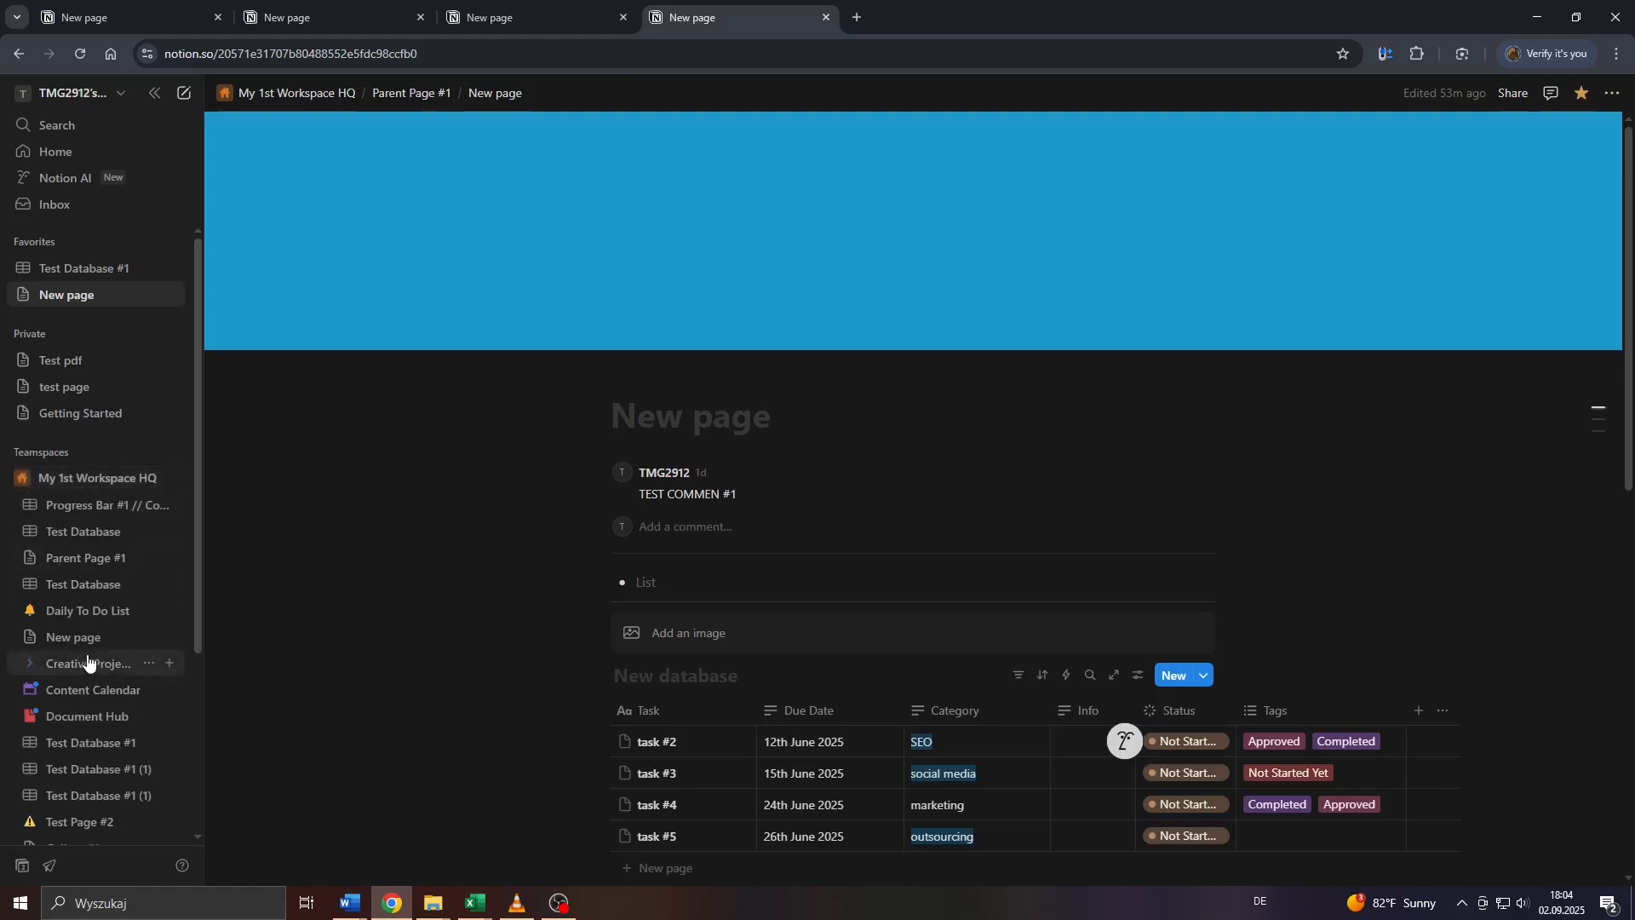
pyautogui.scroll(-3, 76, 579)
pyautogui.scroll(3, 73, 553)
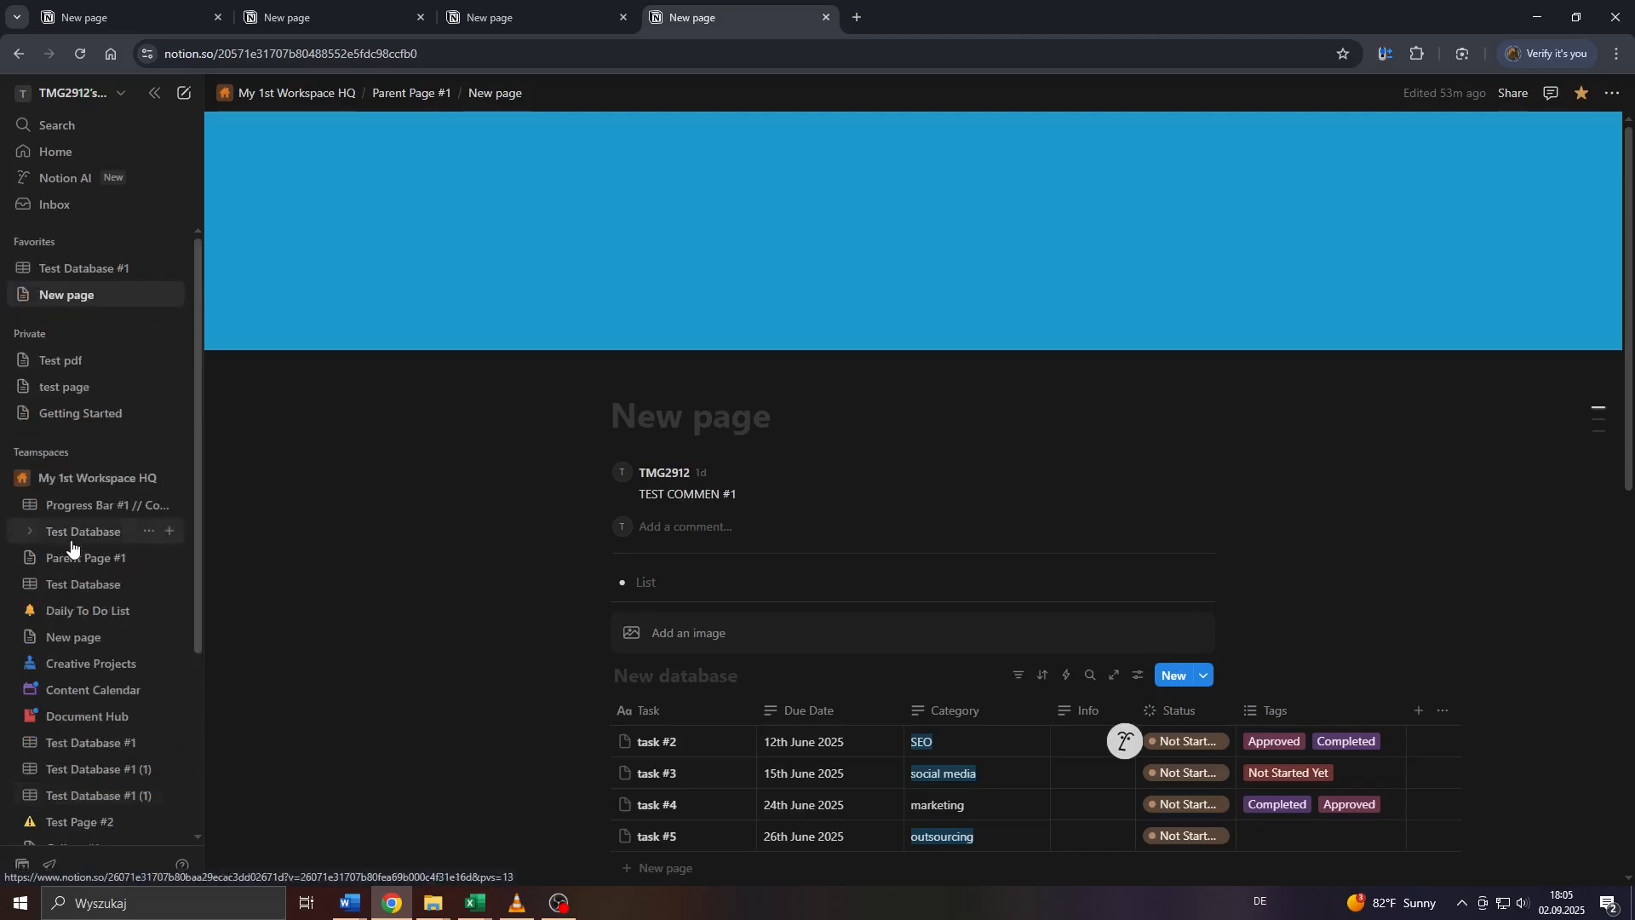
# Create a new private page and rename it "Calendar #1".
pyautogui.click(181, 96)
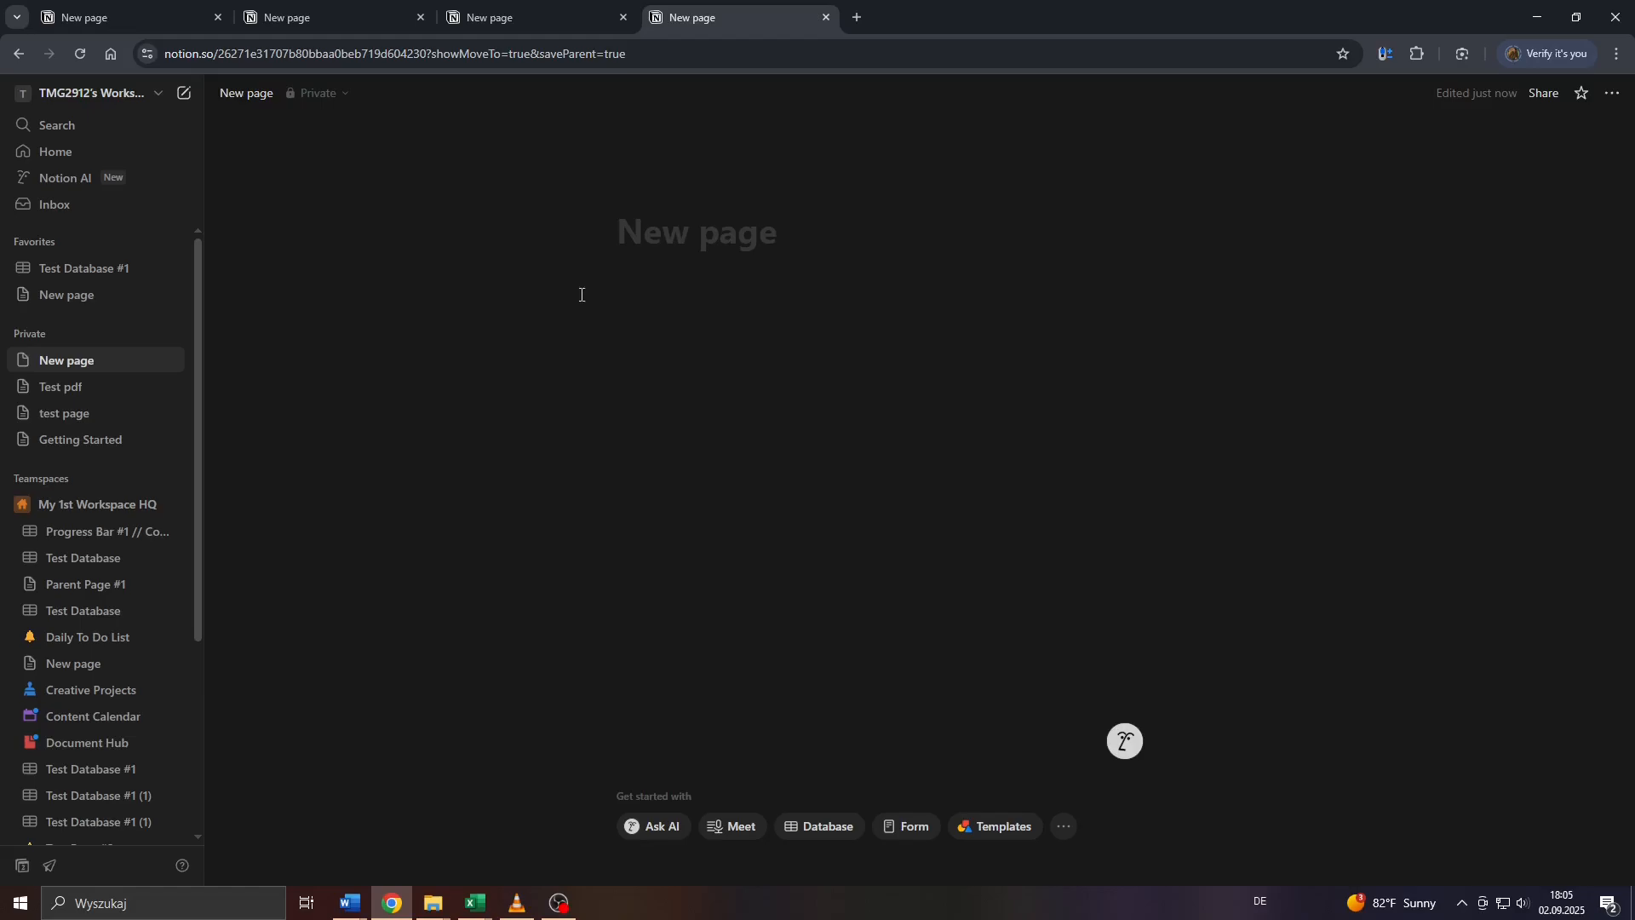
pyautogui.rightClick(61, 365)
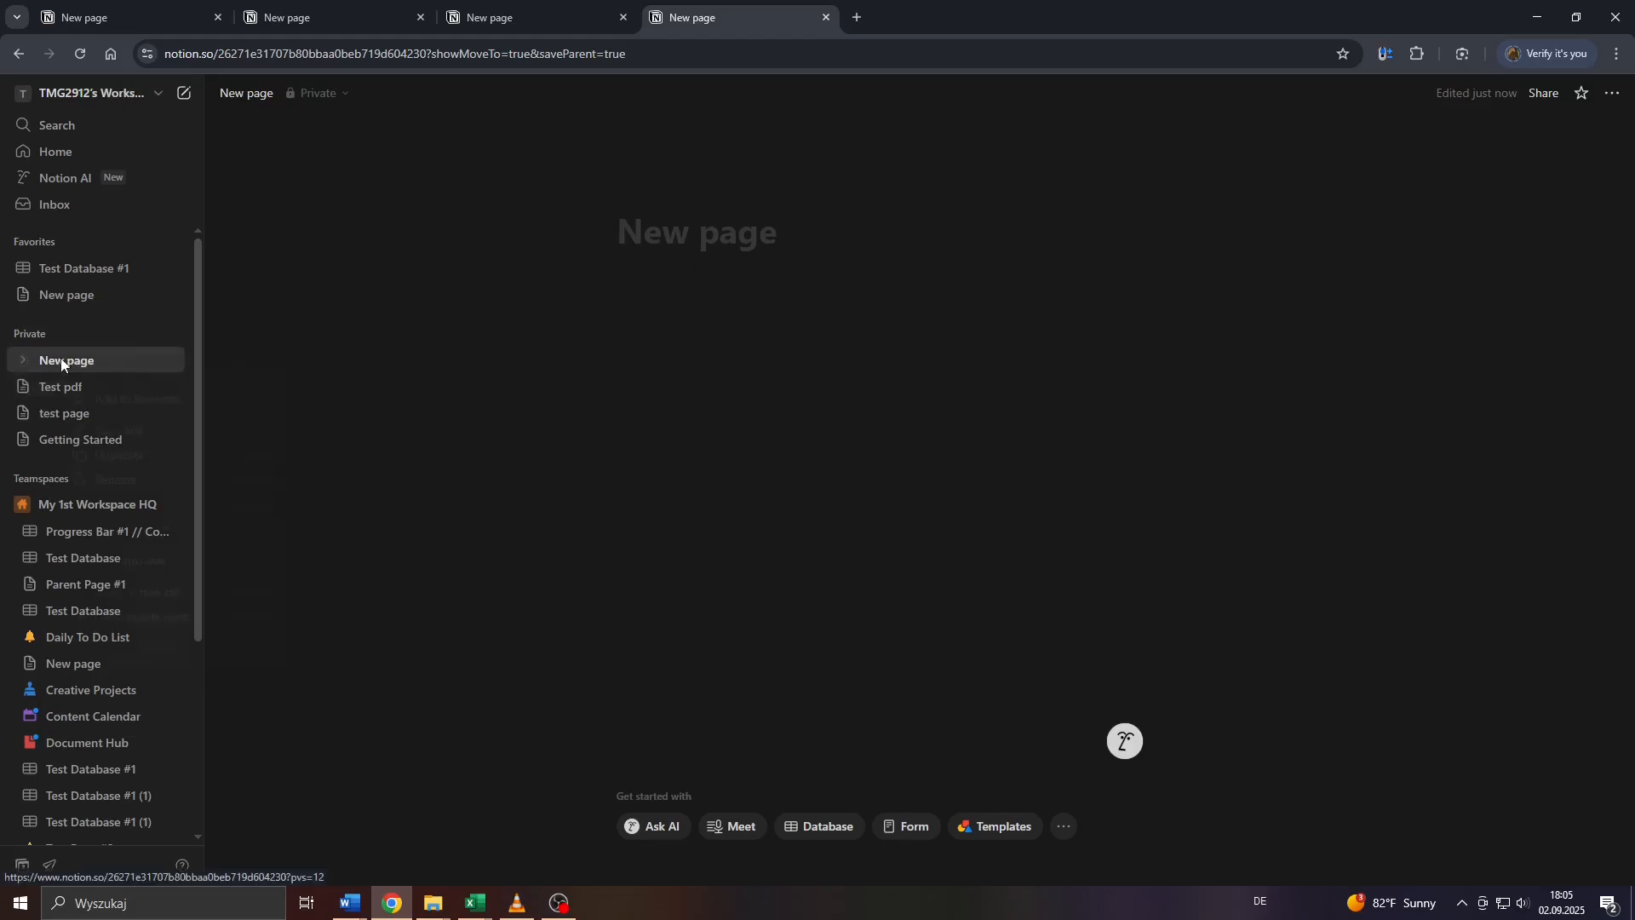
pyautogui.click(114, 477)
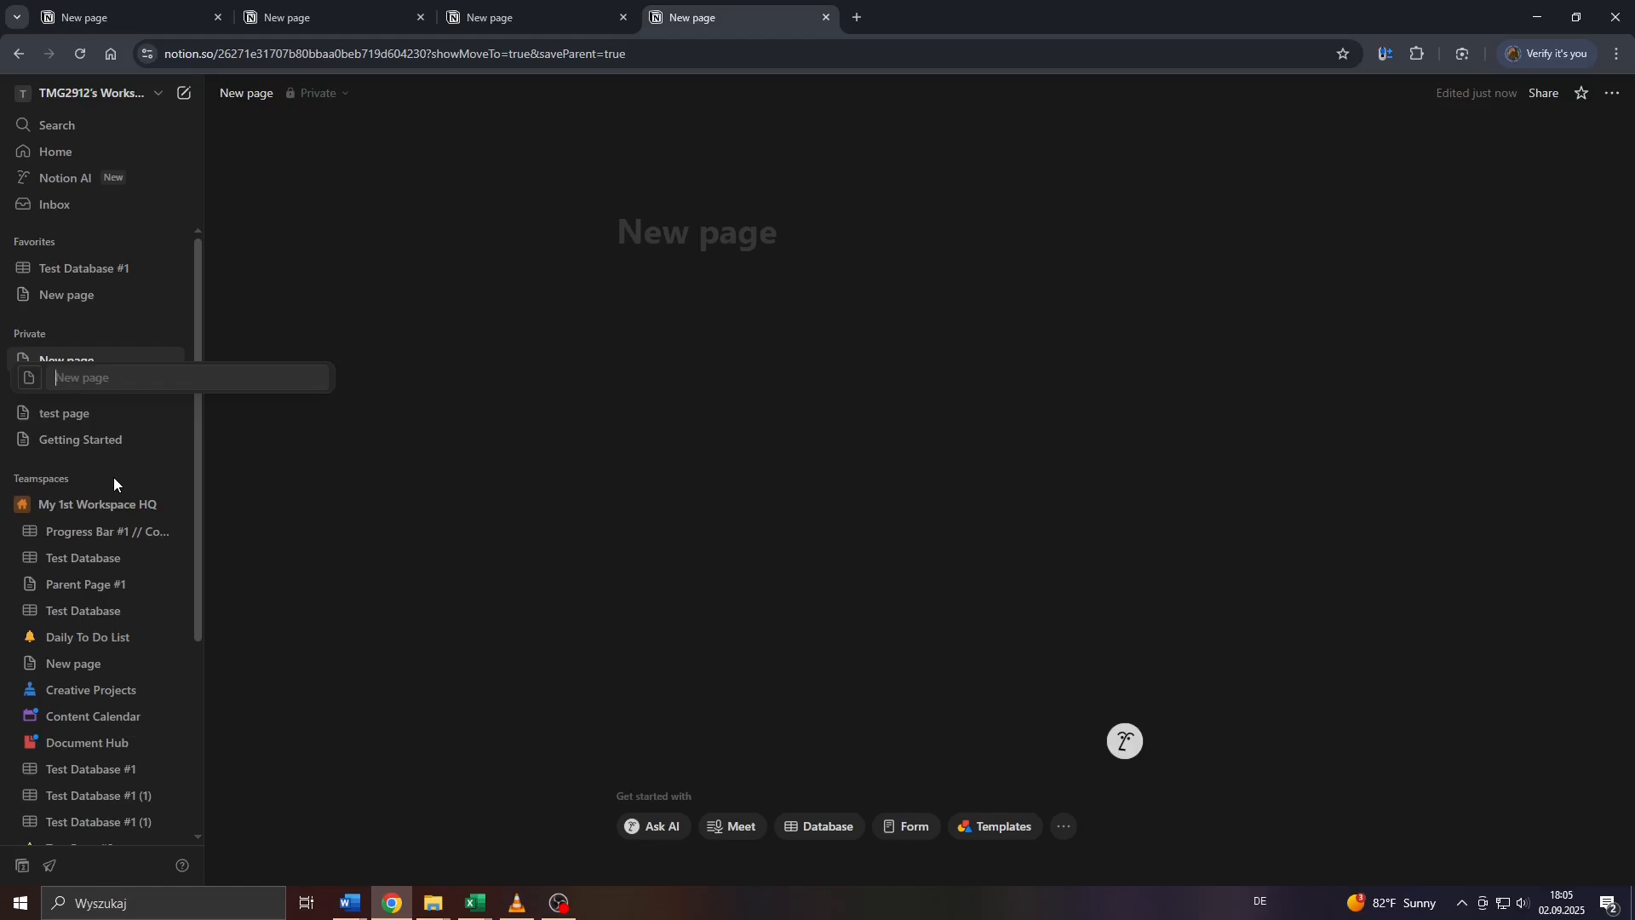
pyautogui.write('Calendar')
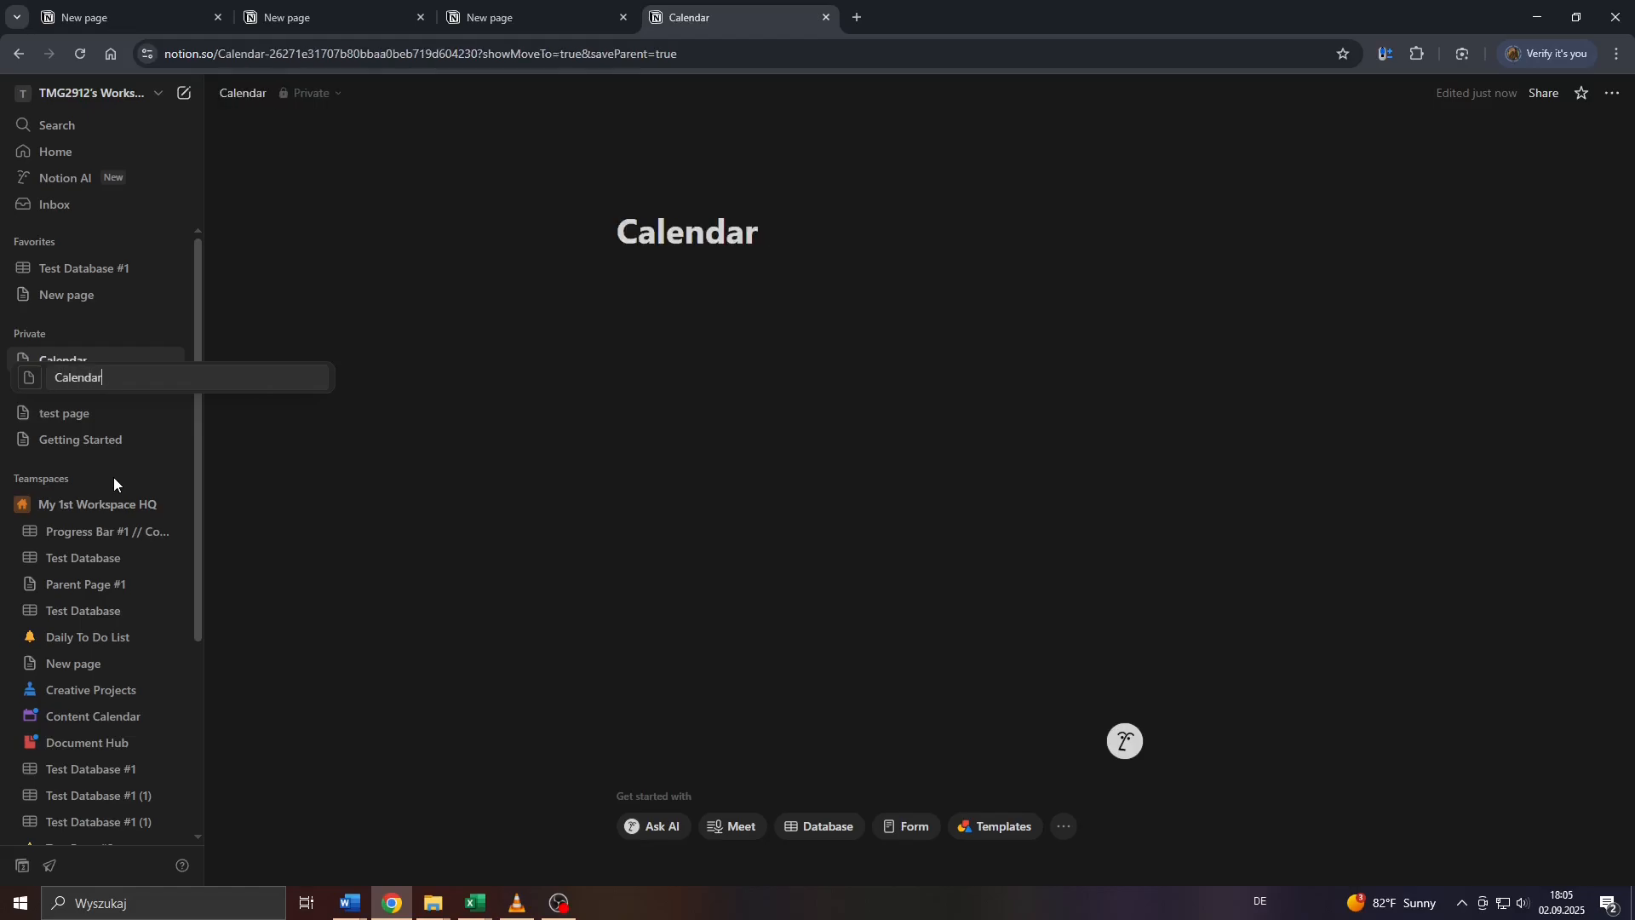
pyautogui.write(' #1')
pyautogui.press('Return')
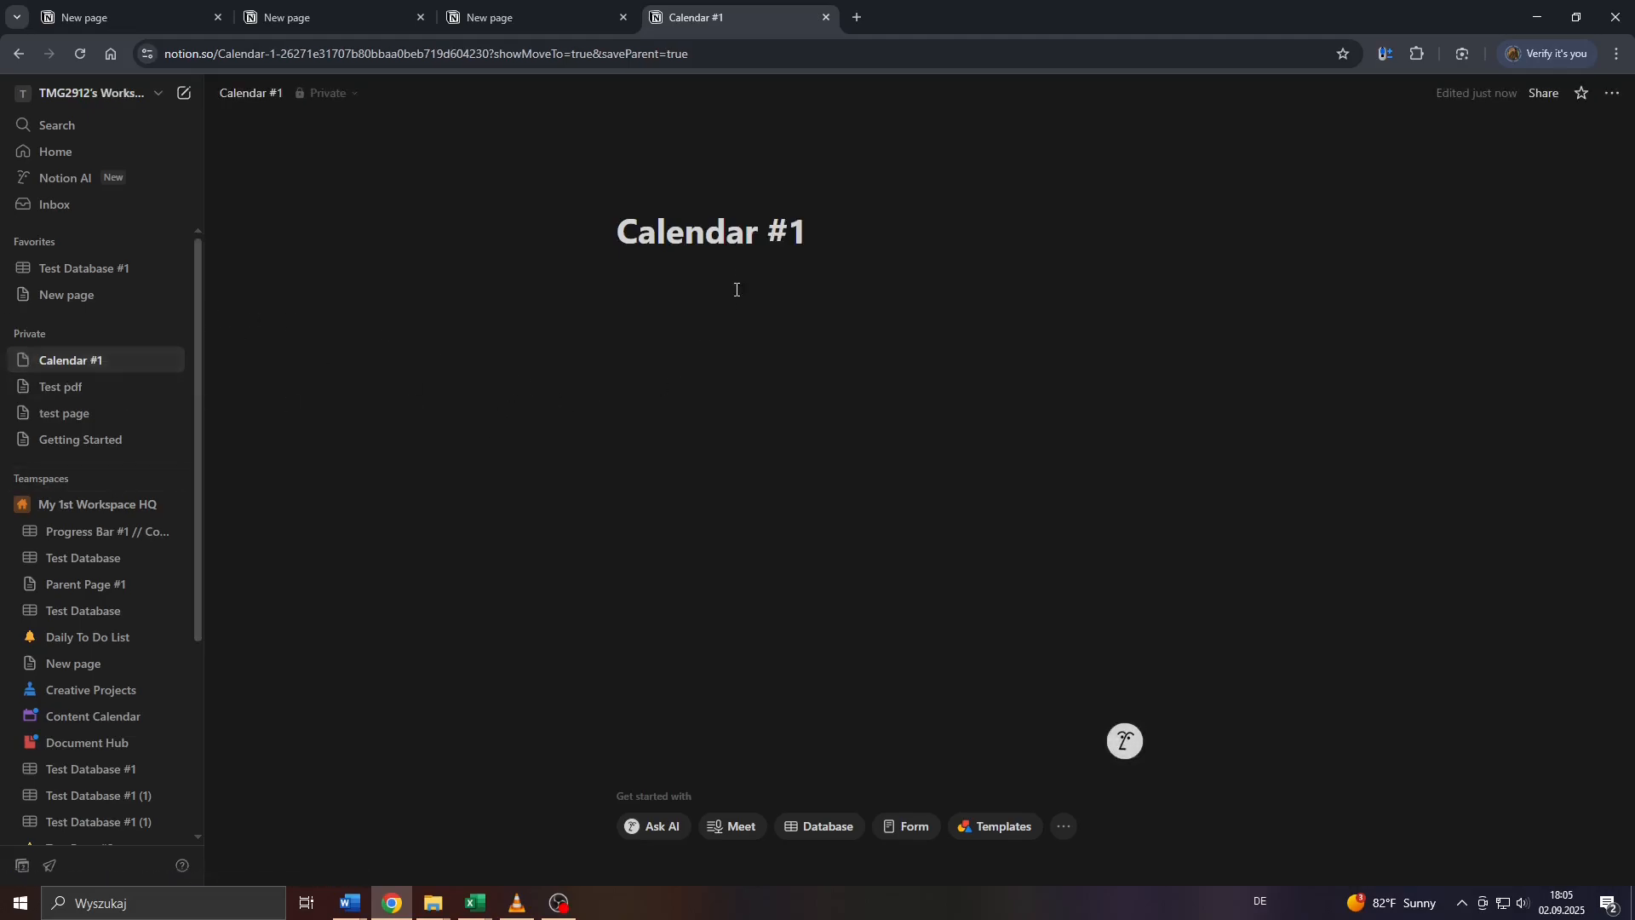
# Insert a full-page database into the body of the Calendar #1 page.
pyautogui.click(685, 291)
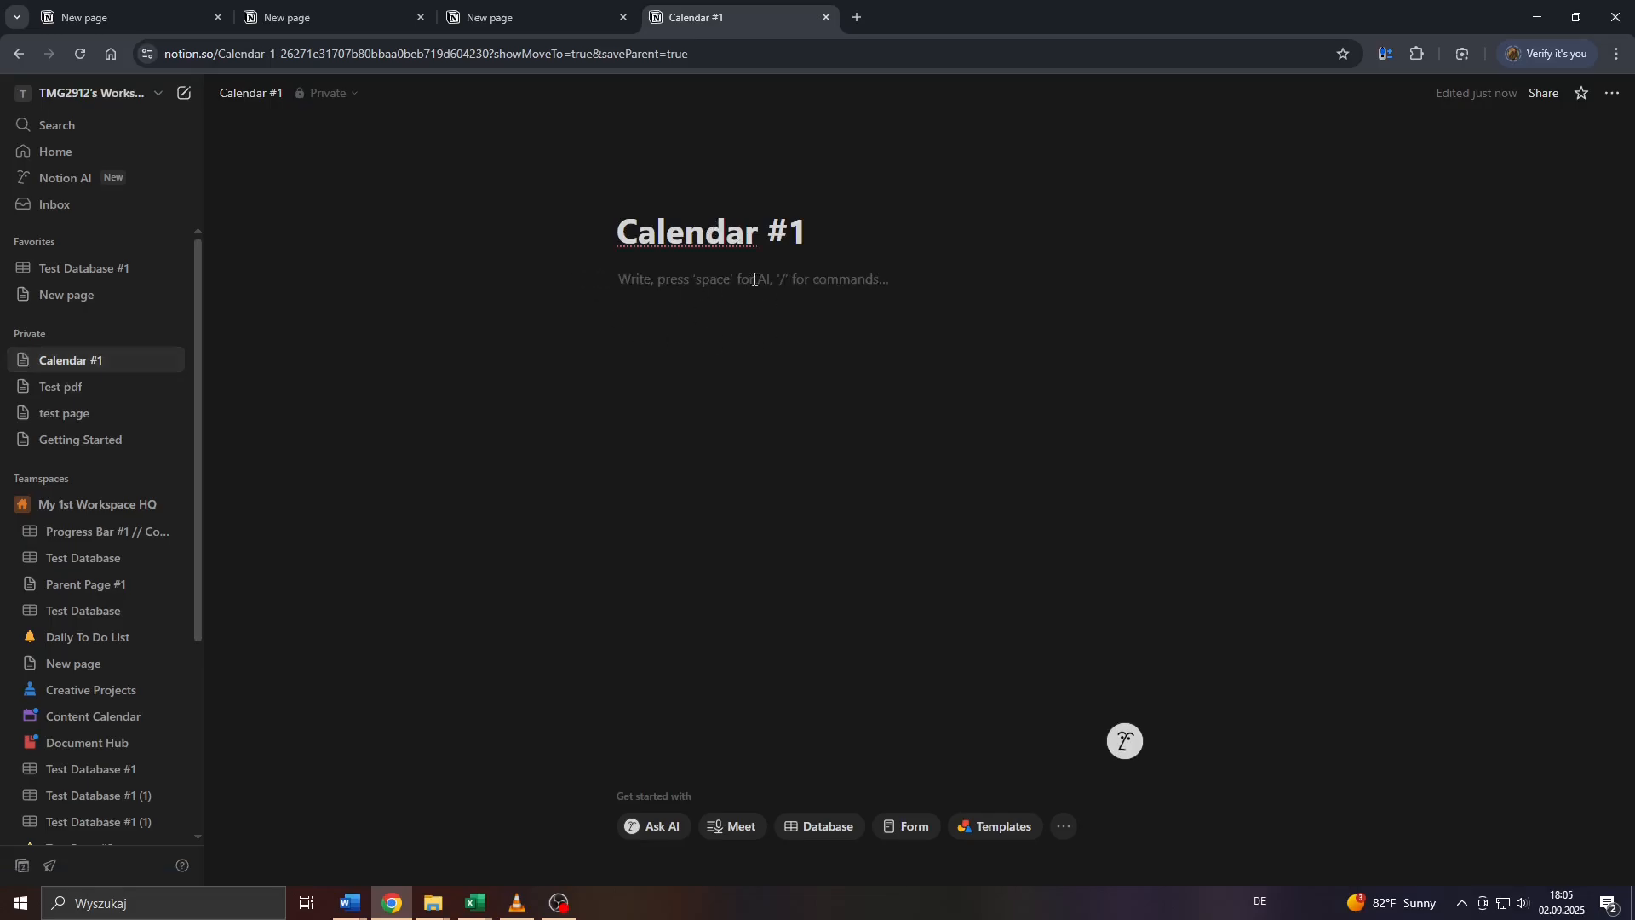
pyautogui.scroll(3, 740, 245)
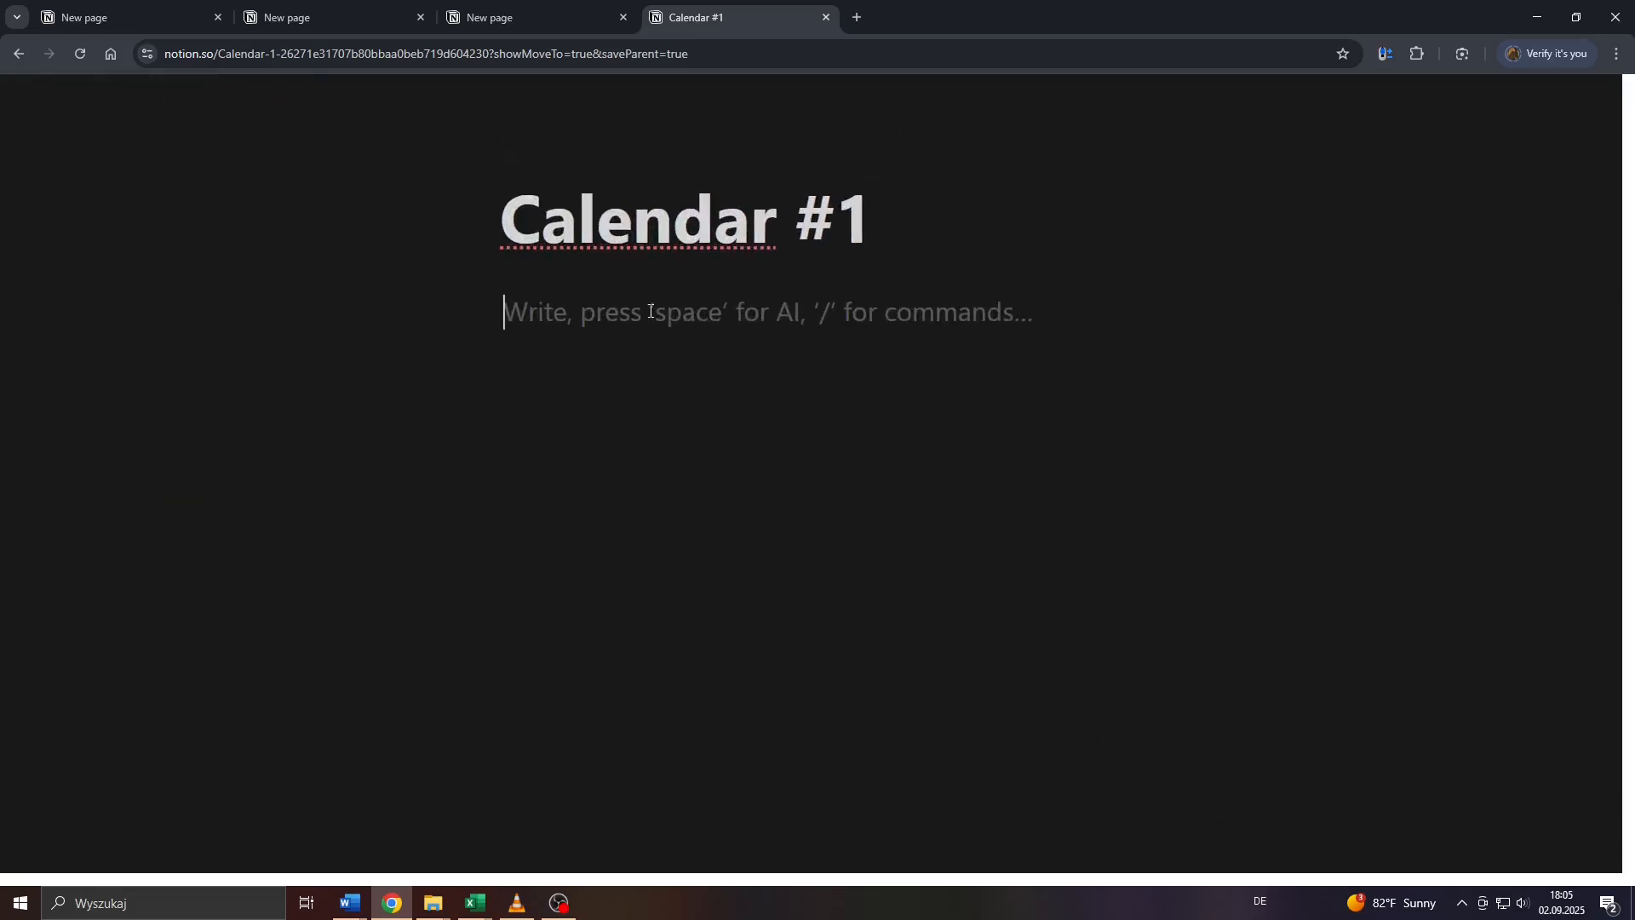
pyautogui.scroll(-3, 681, 310)
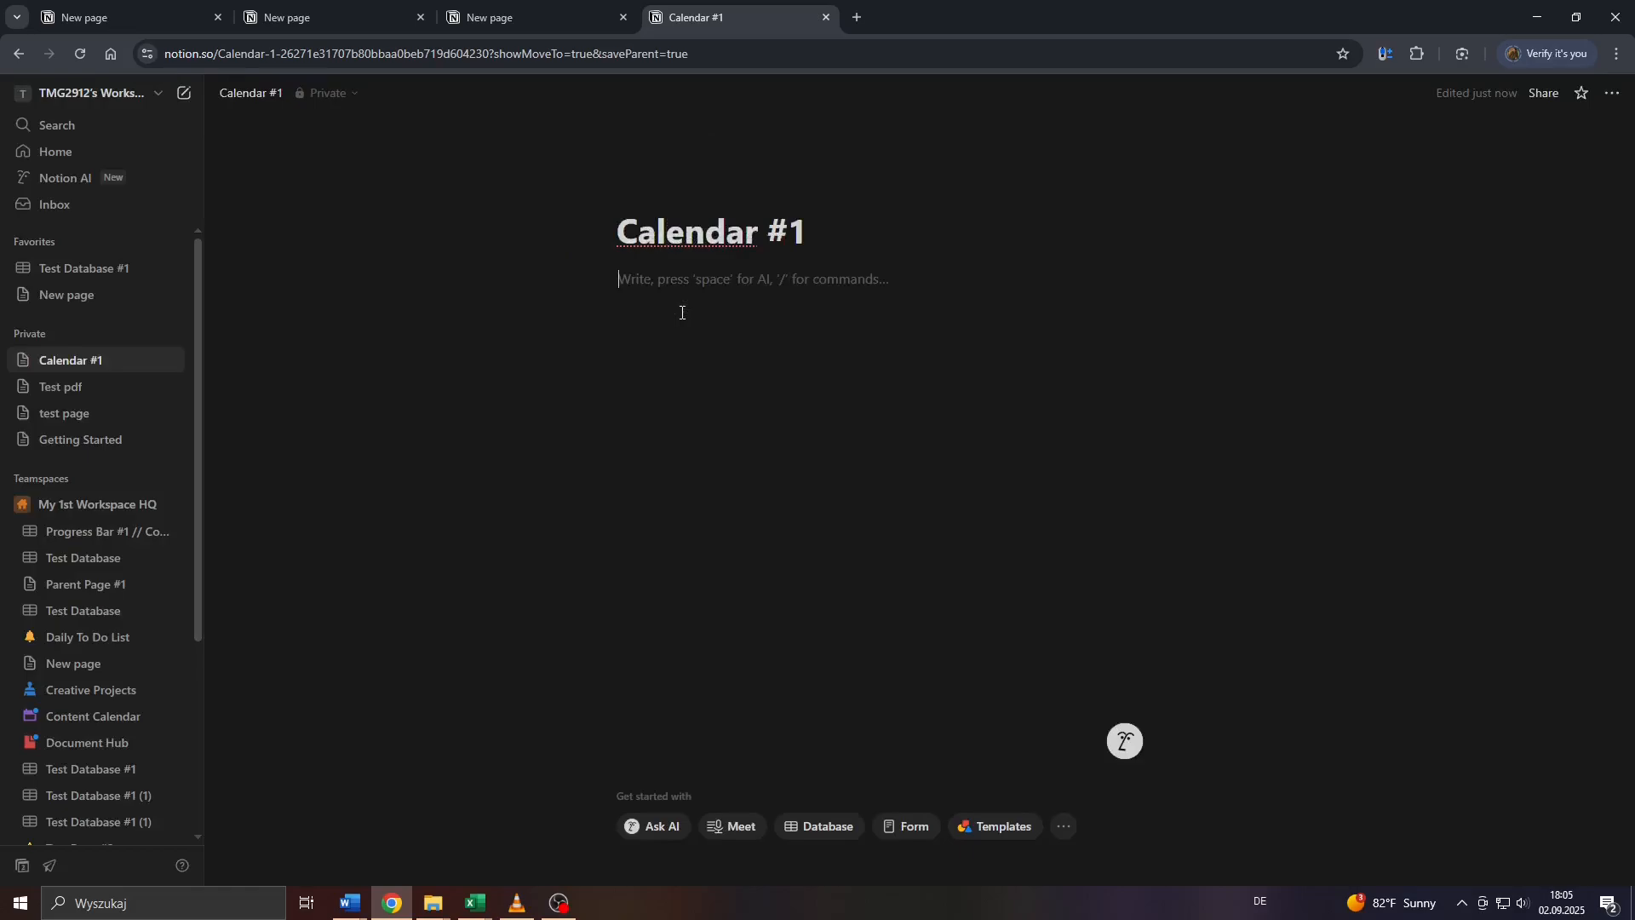
pyautogui.write('/')
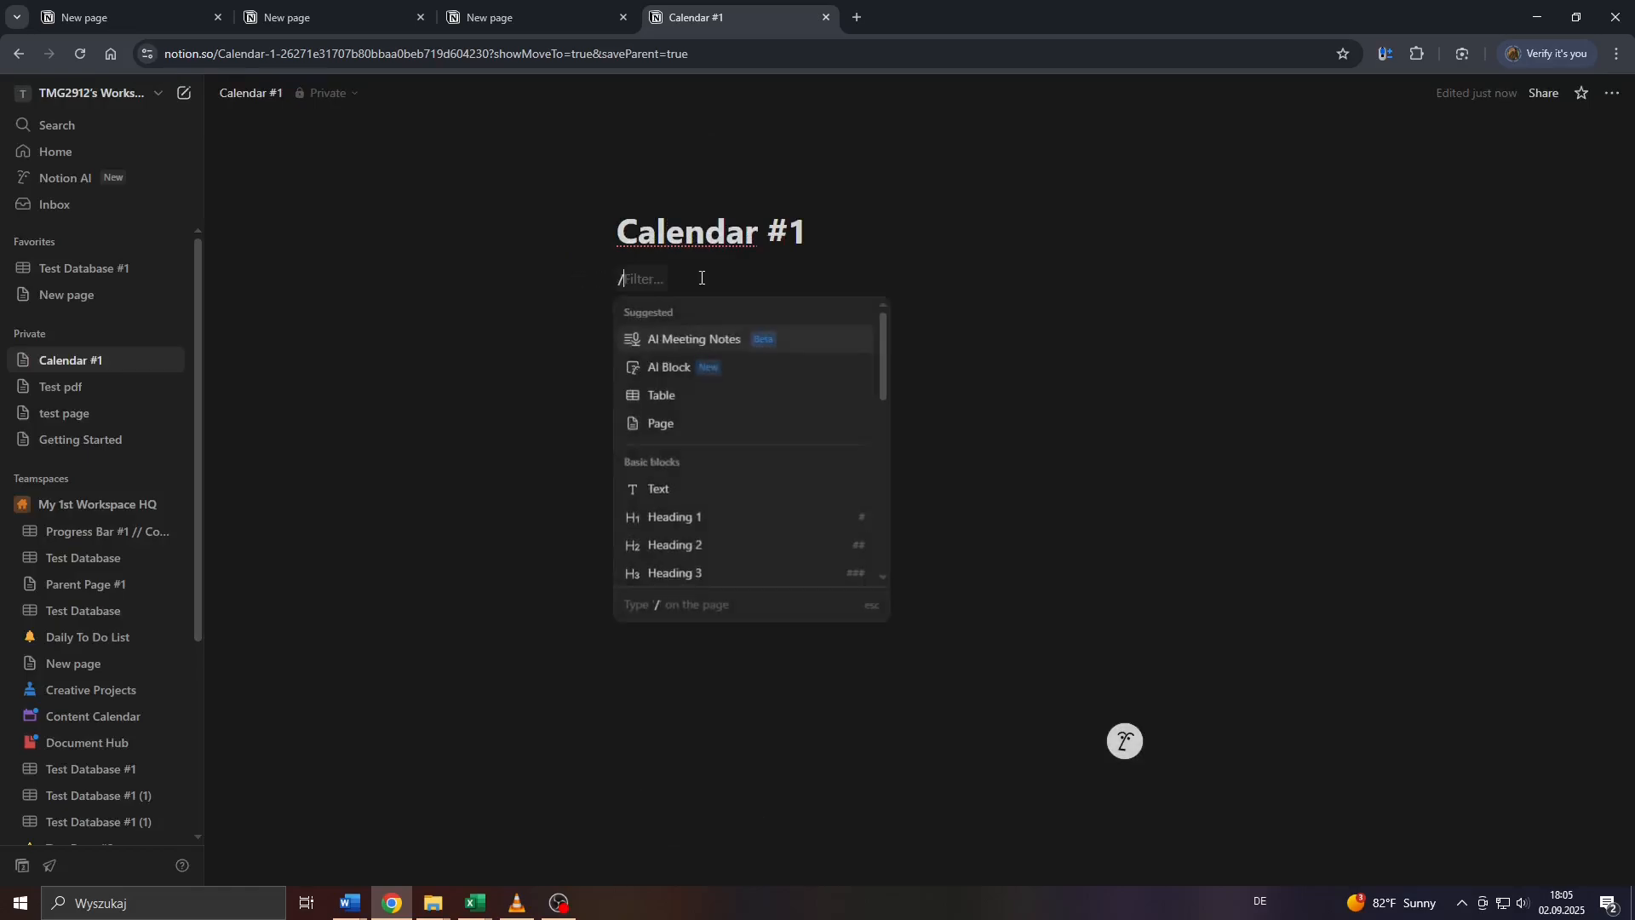
pyautogui.write('database')
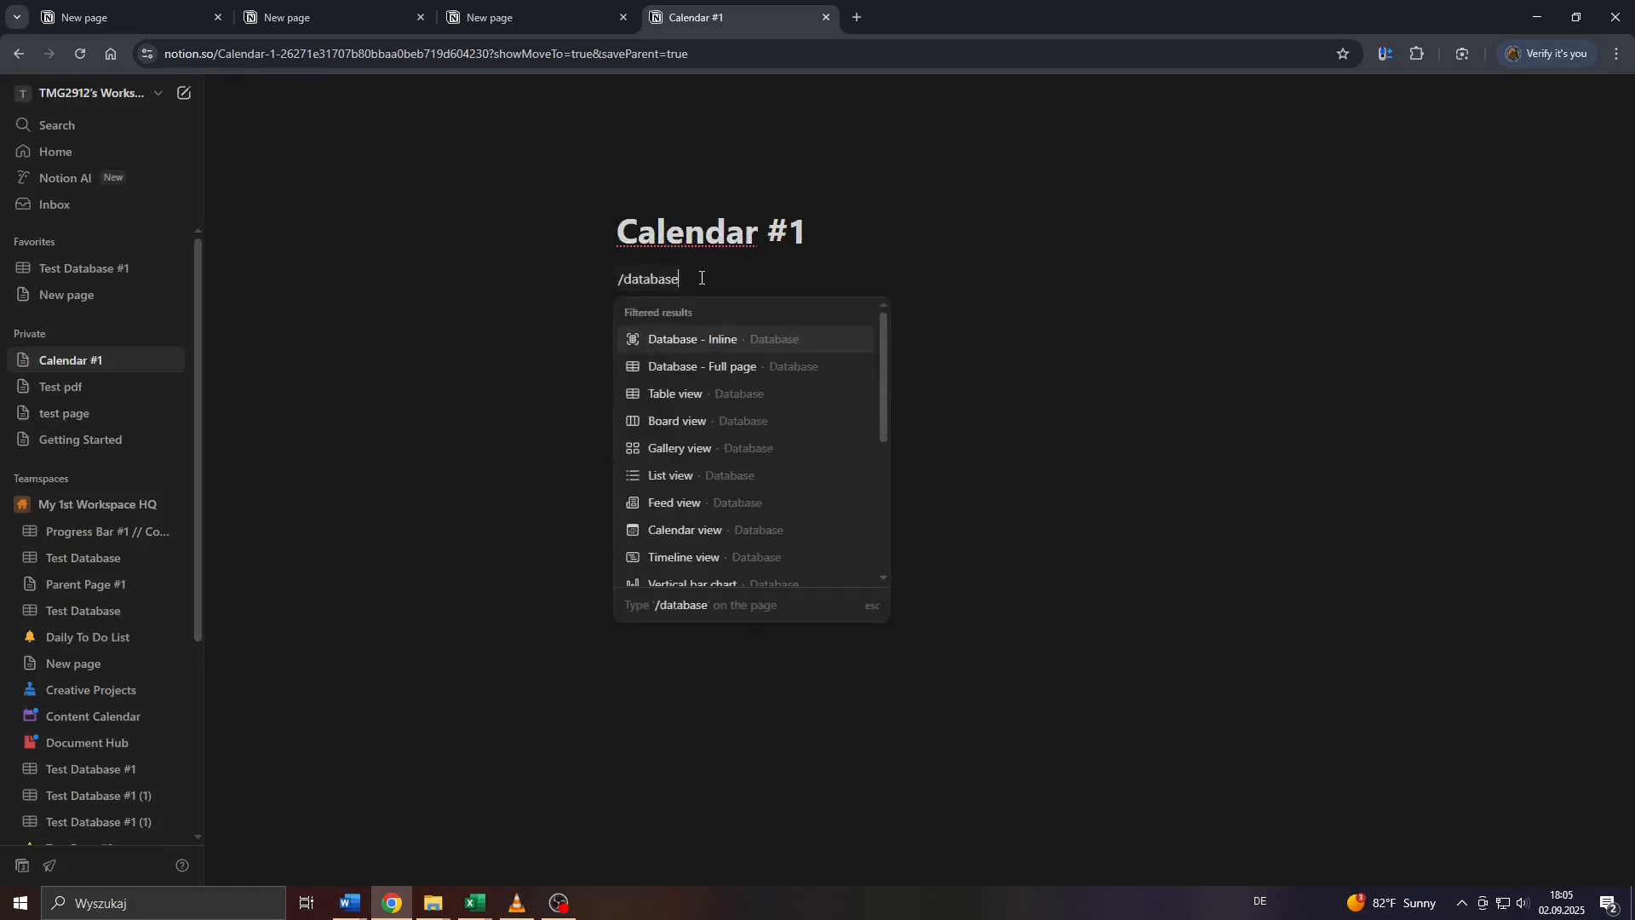
pyautogui.click(709, 368)
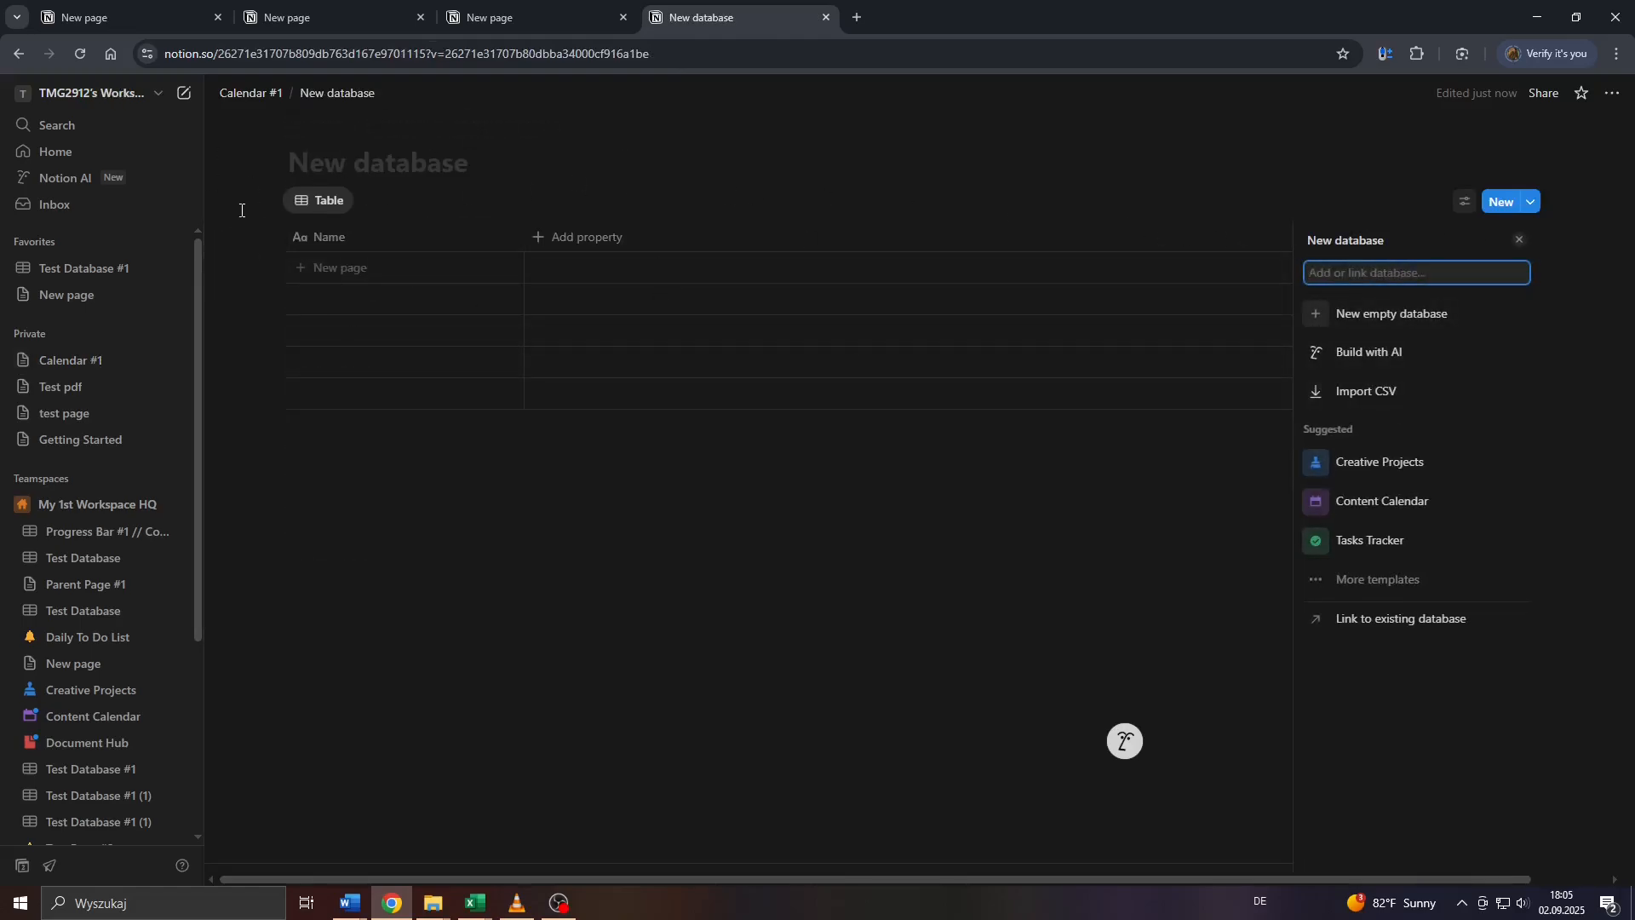
# Title the new database "Tasklist #1".
pyautogui.click(367, 170)
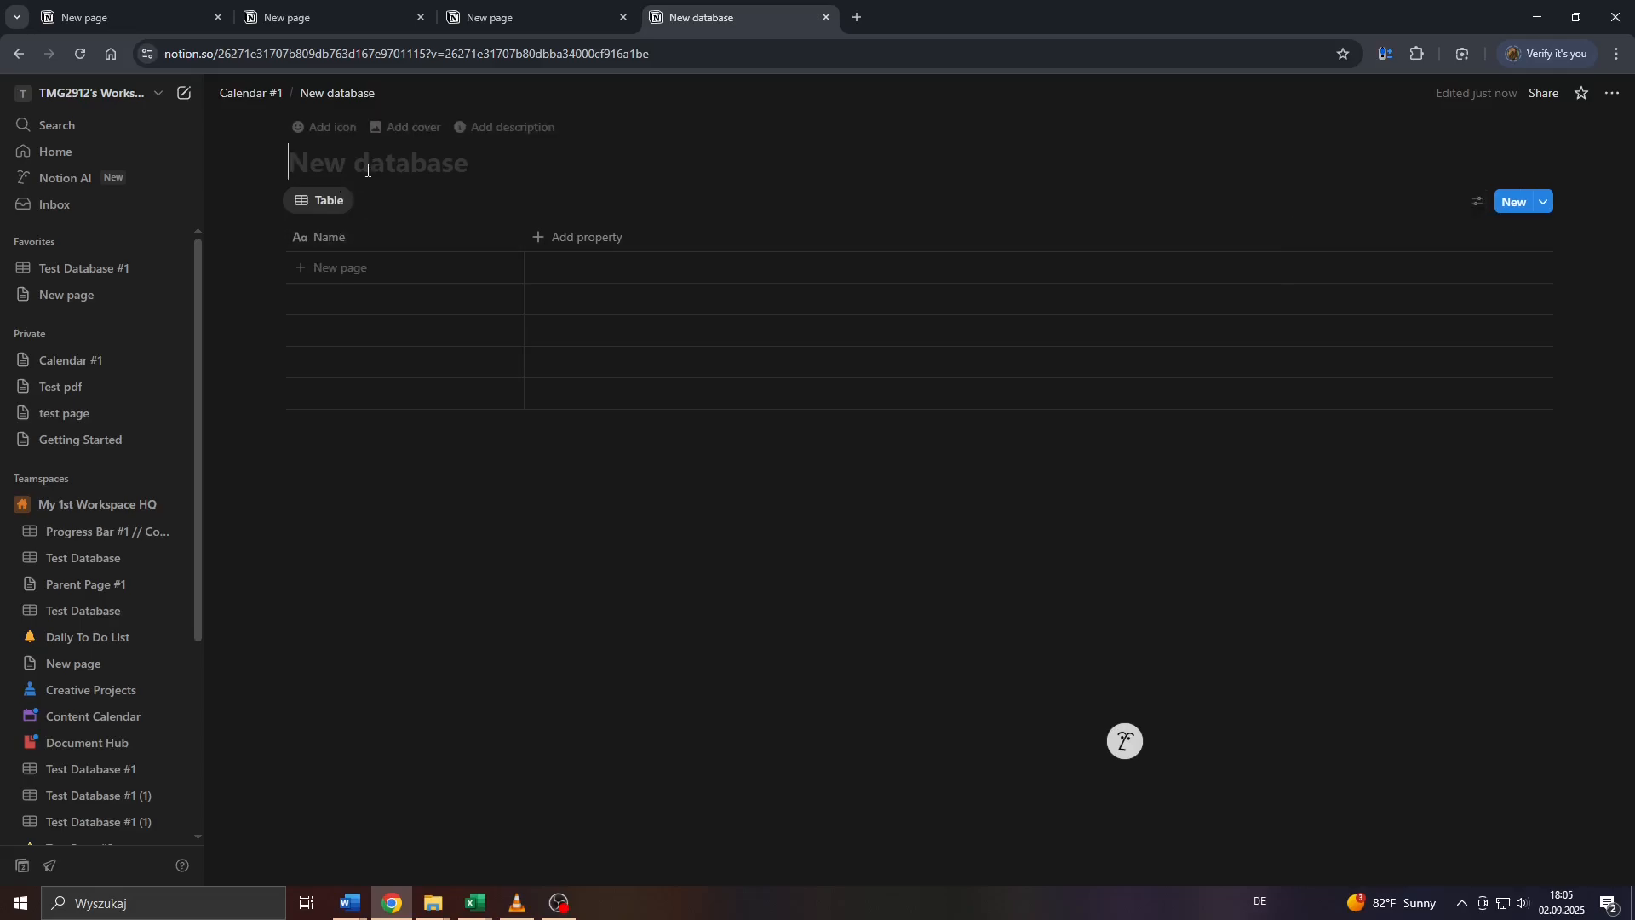
pyautogui.write('Taskl')
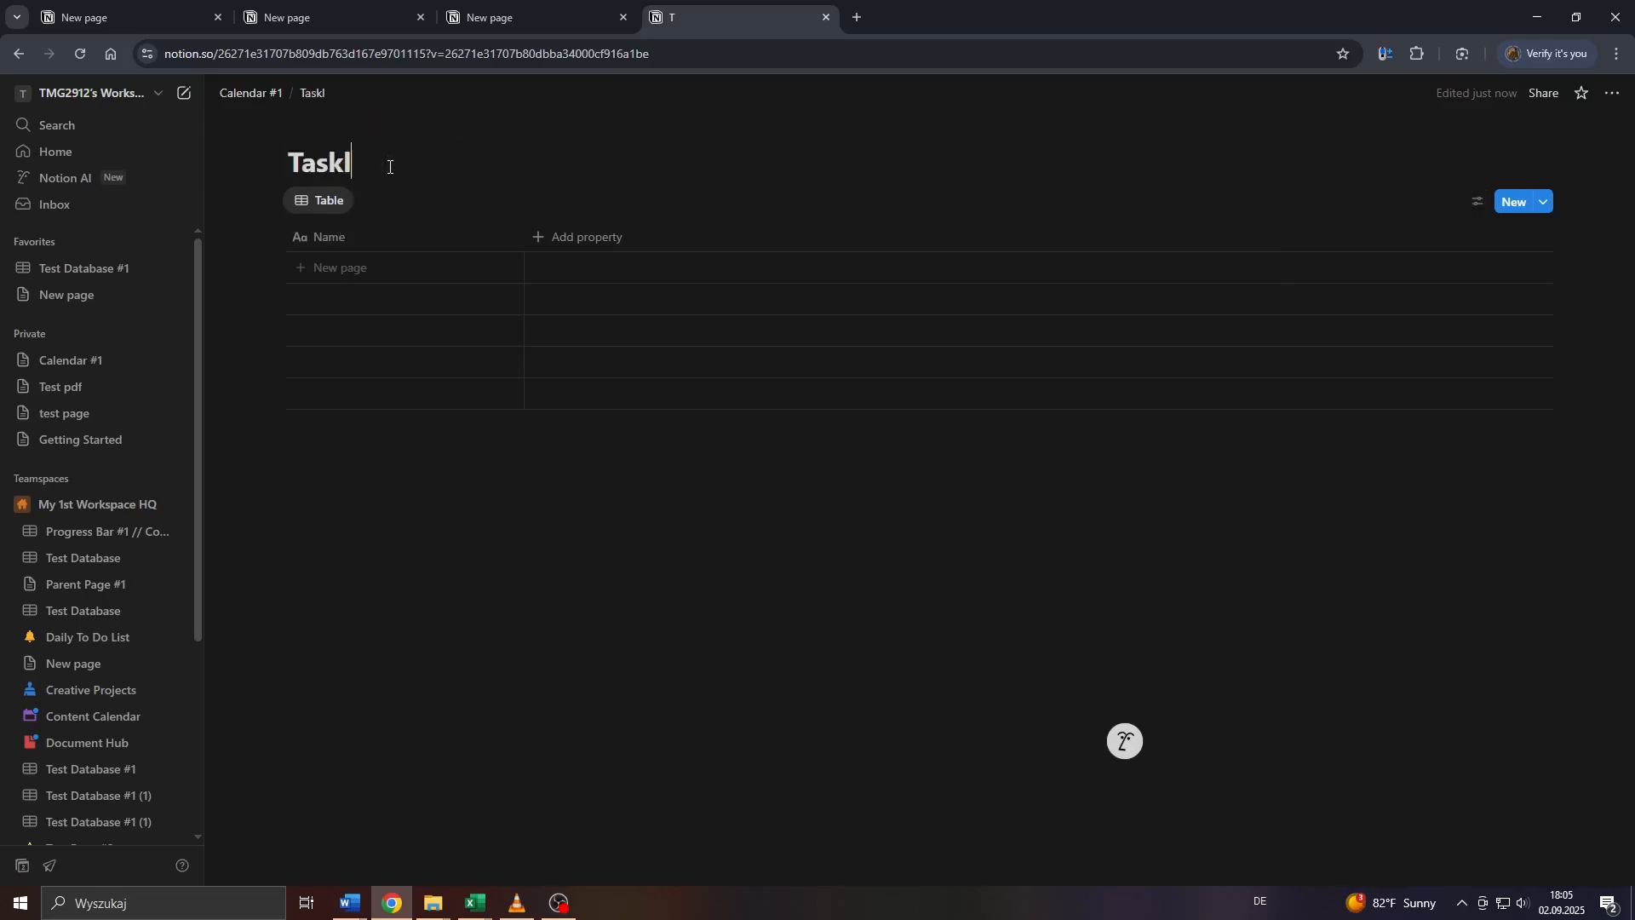
pyautogui.write('ist #1')
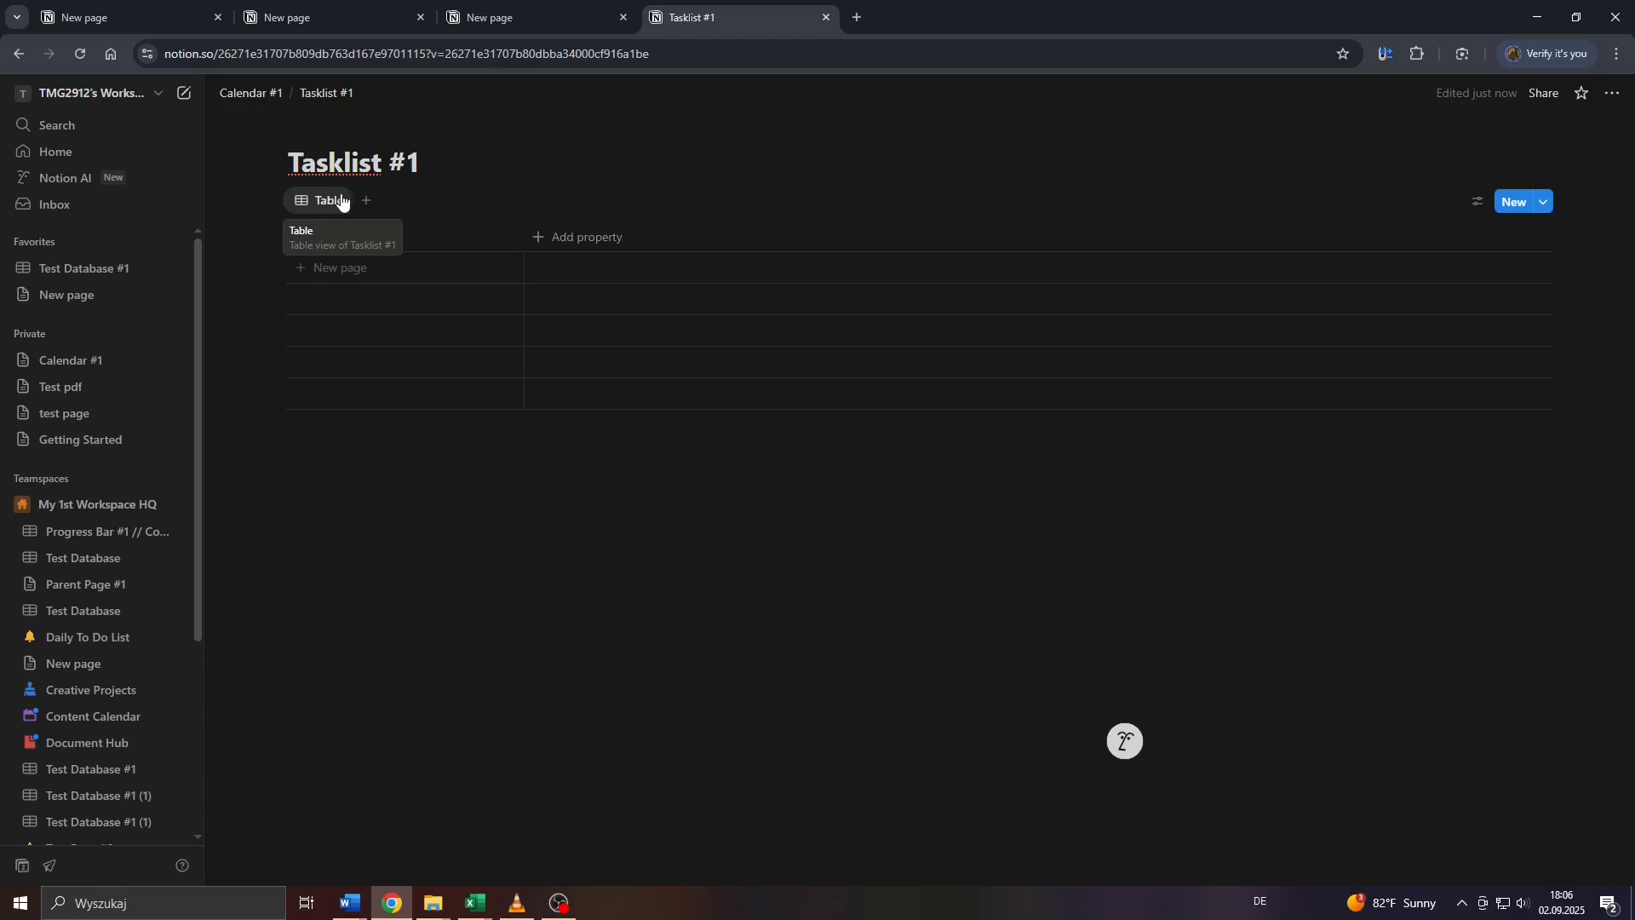
# Add three entries to the Tasklist #1 table, named "Task #1", "task #2" and "Task #3".
pyautogui.click(335, 274)
pyautogui.write('Task #1')
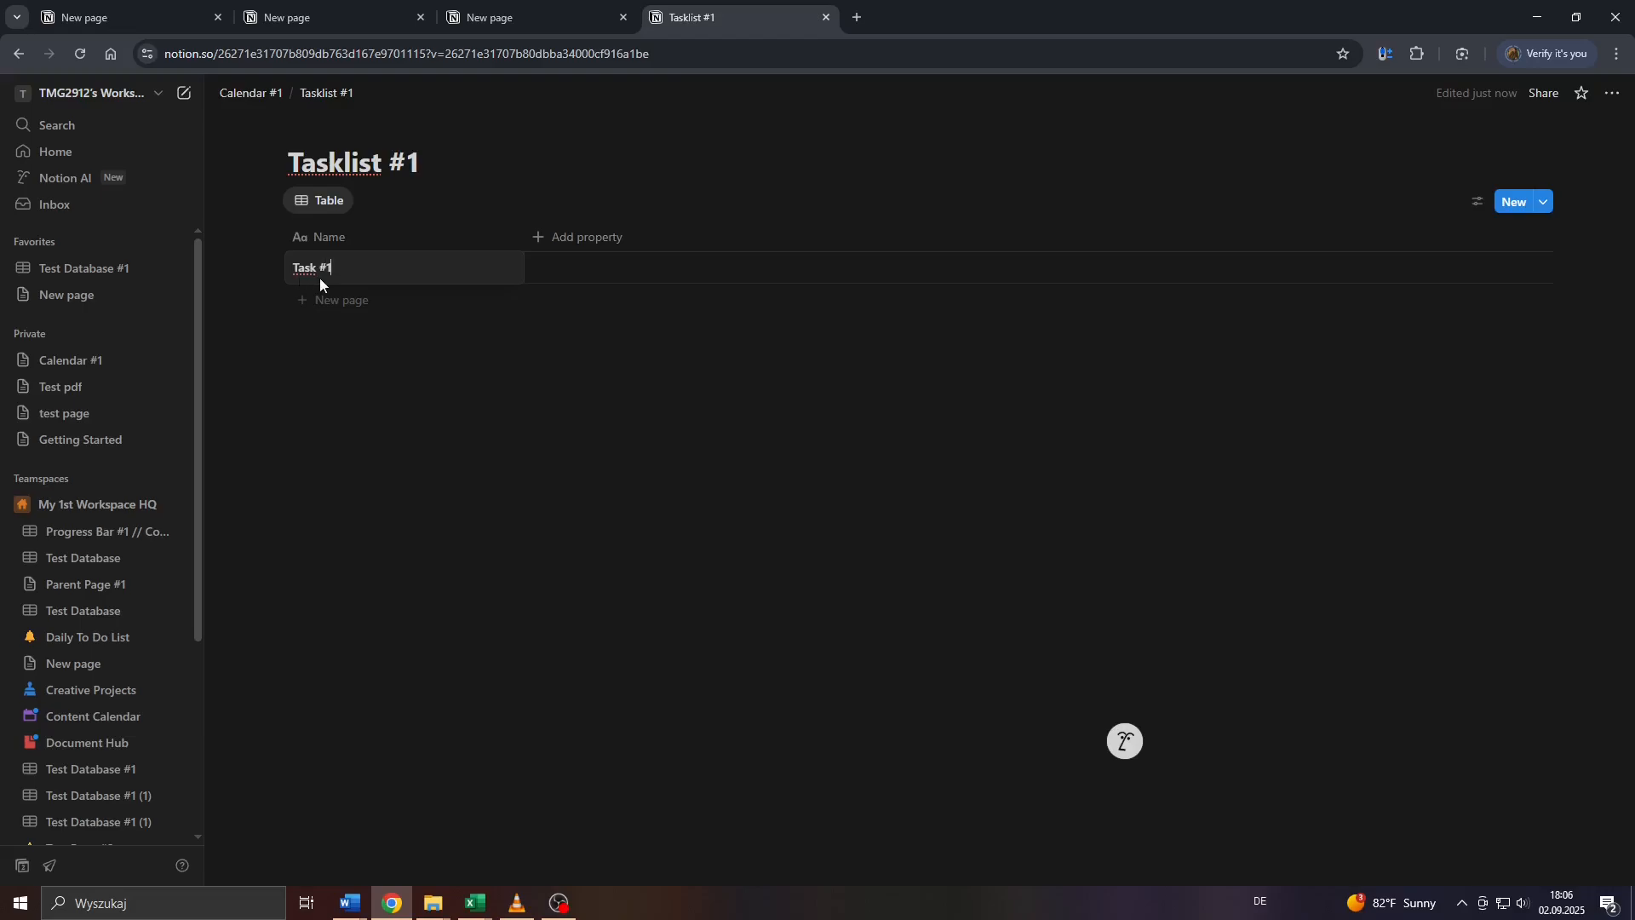
pyautogui.press('Return')
pyautogui.click(305, 299)
pyautogui.write('tas')
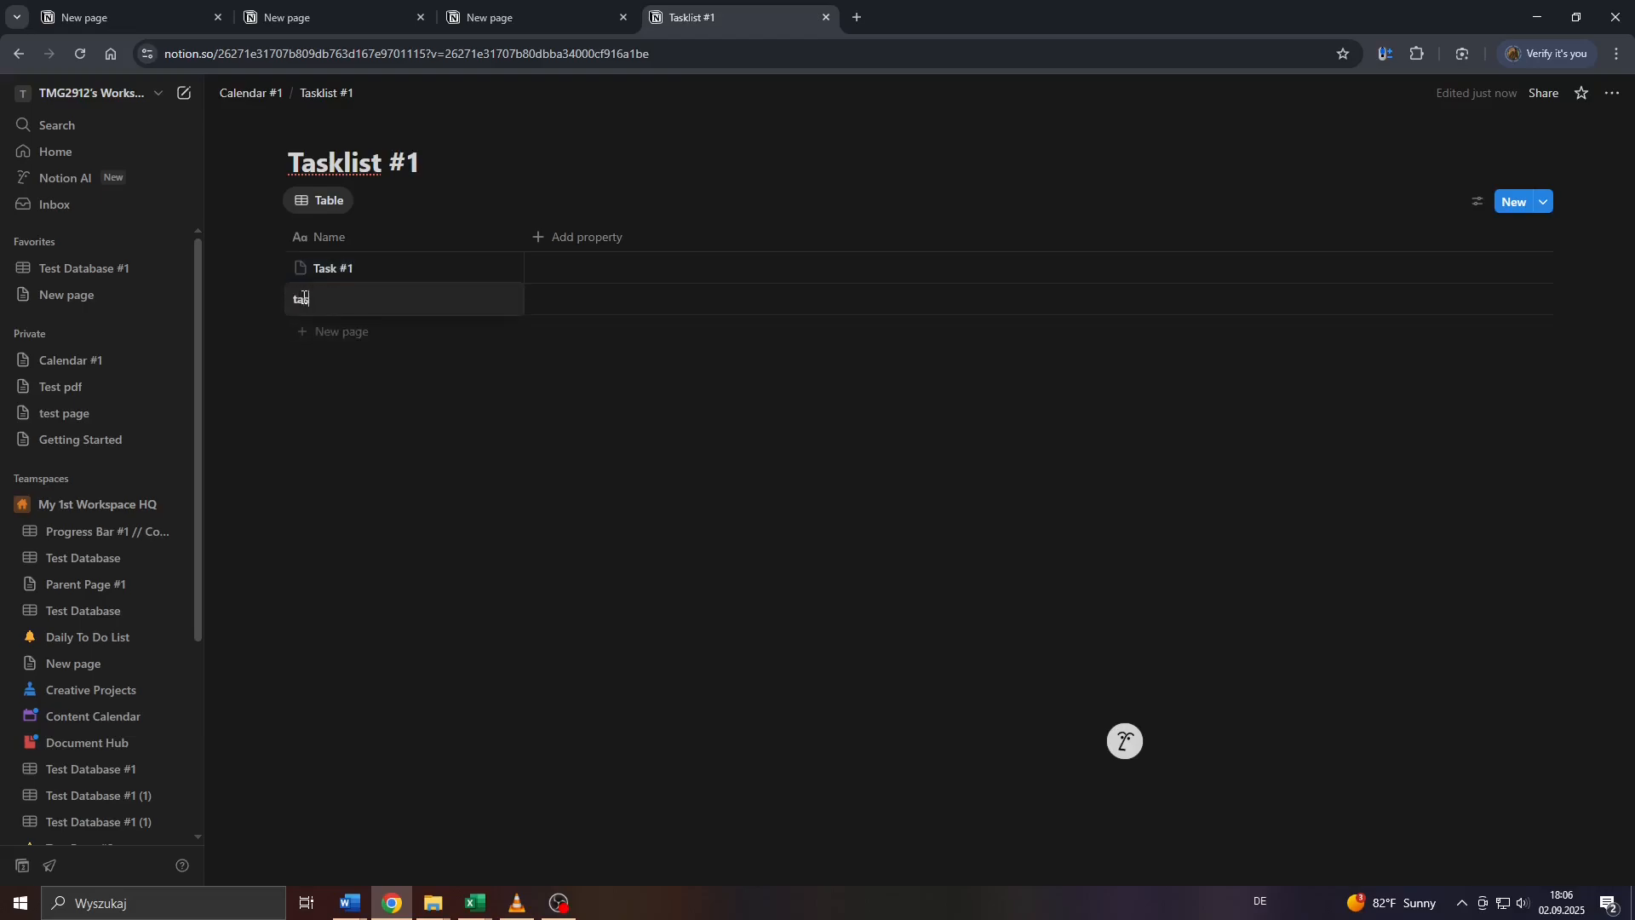
pyautogui.write('k #2')
pyautogui.press('Return')
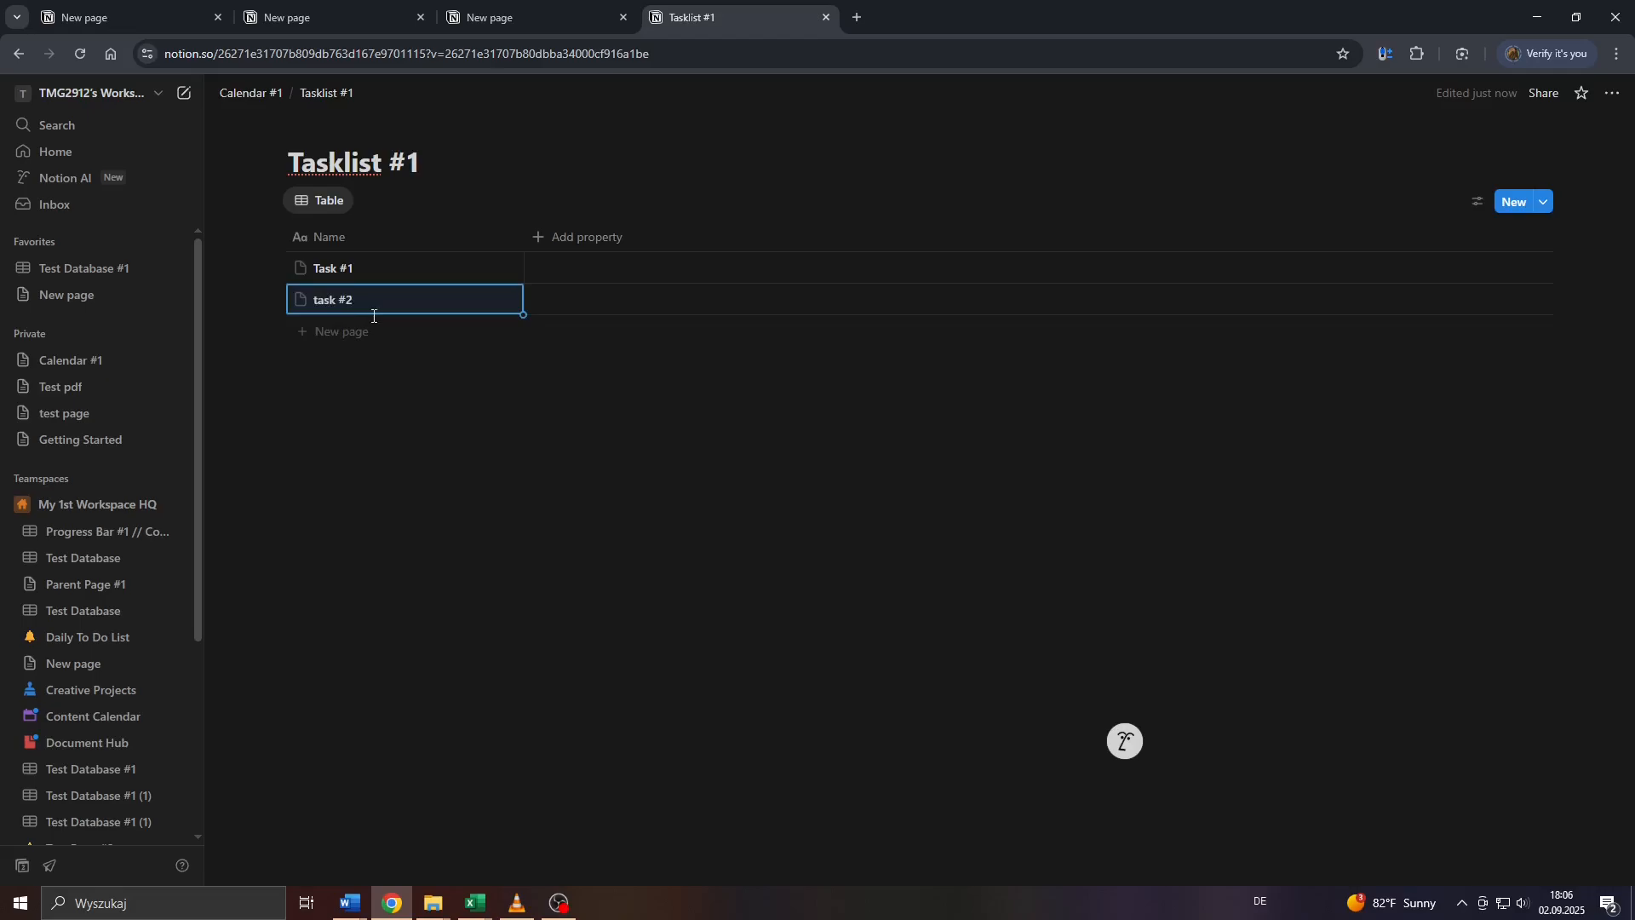
pyautogui.click(344, 330)
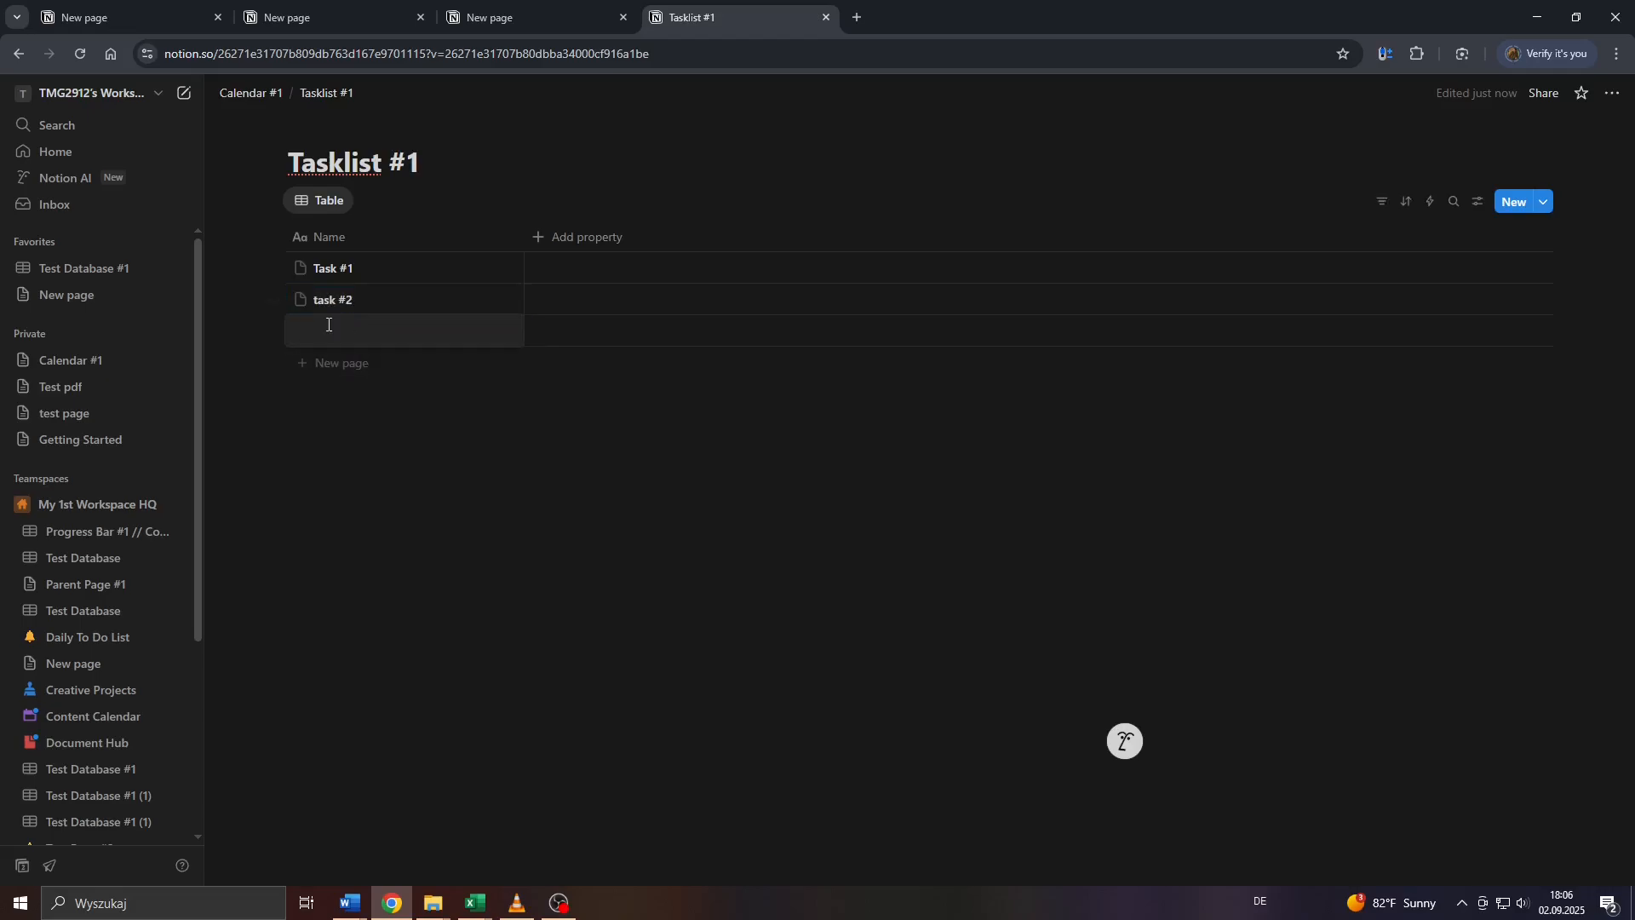
pyautogui.write('Task #3')
pyautogui.press('Return')
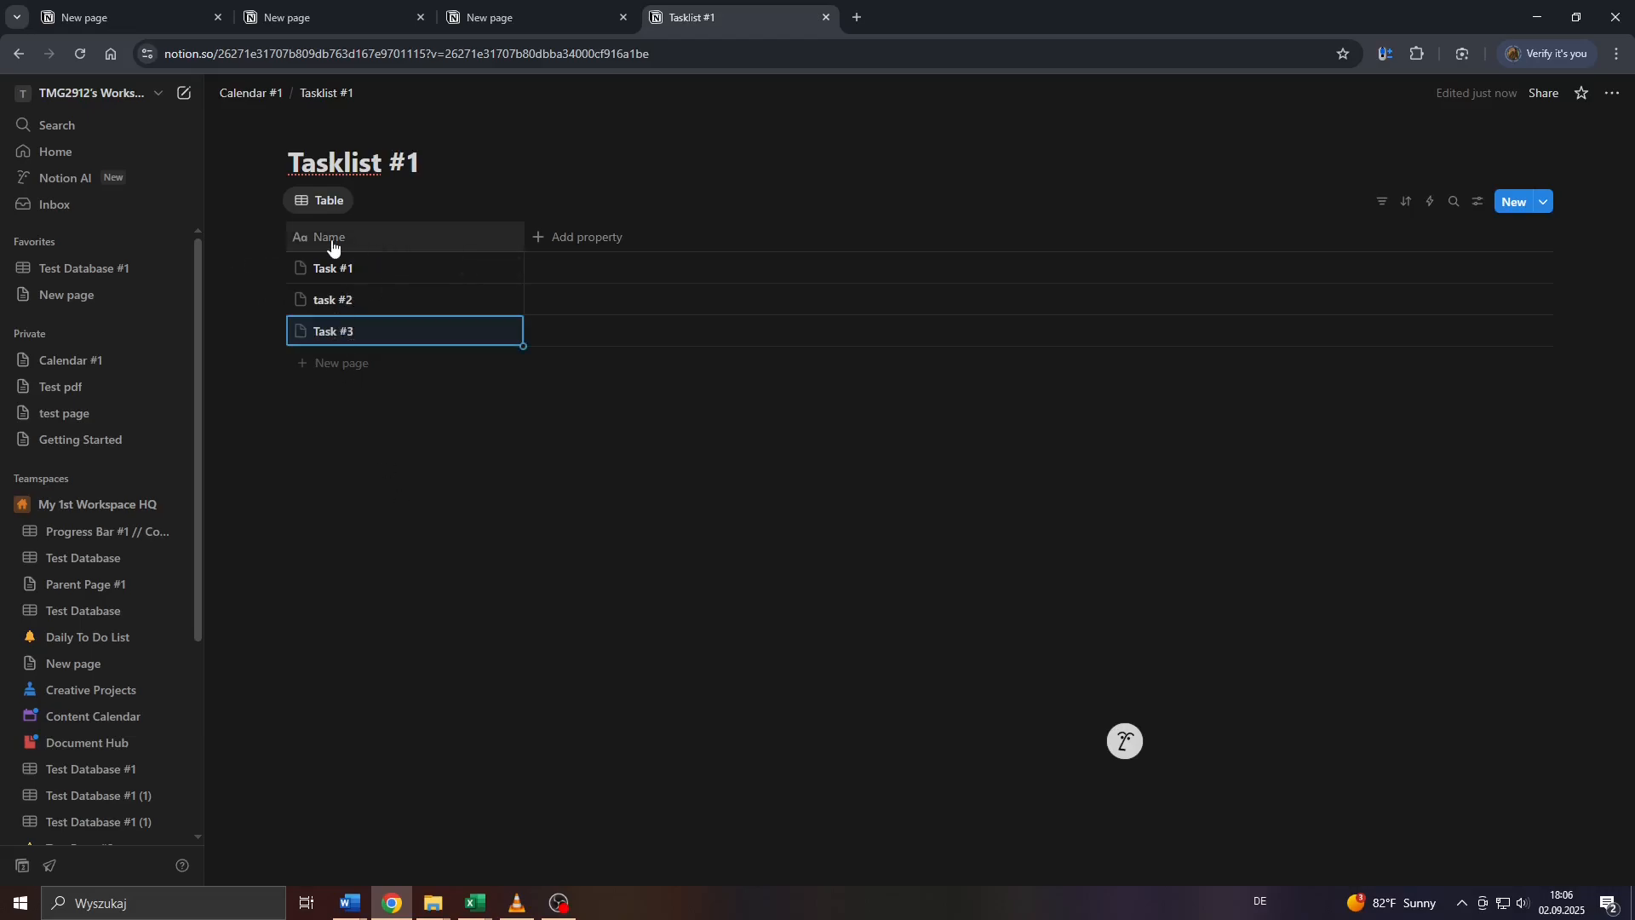
# Add a Date property to the table and set Task #1's date to September 3, 2025.
pyautogui.click(574, 238)
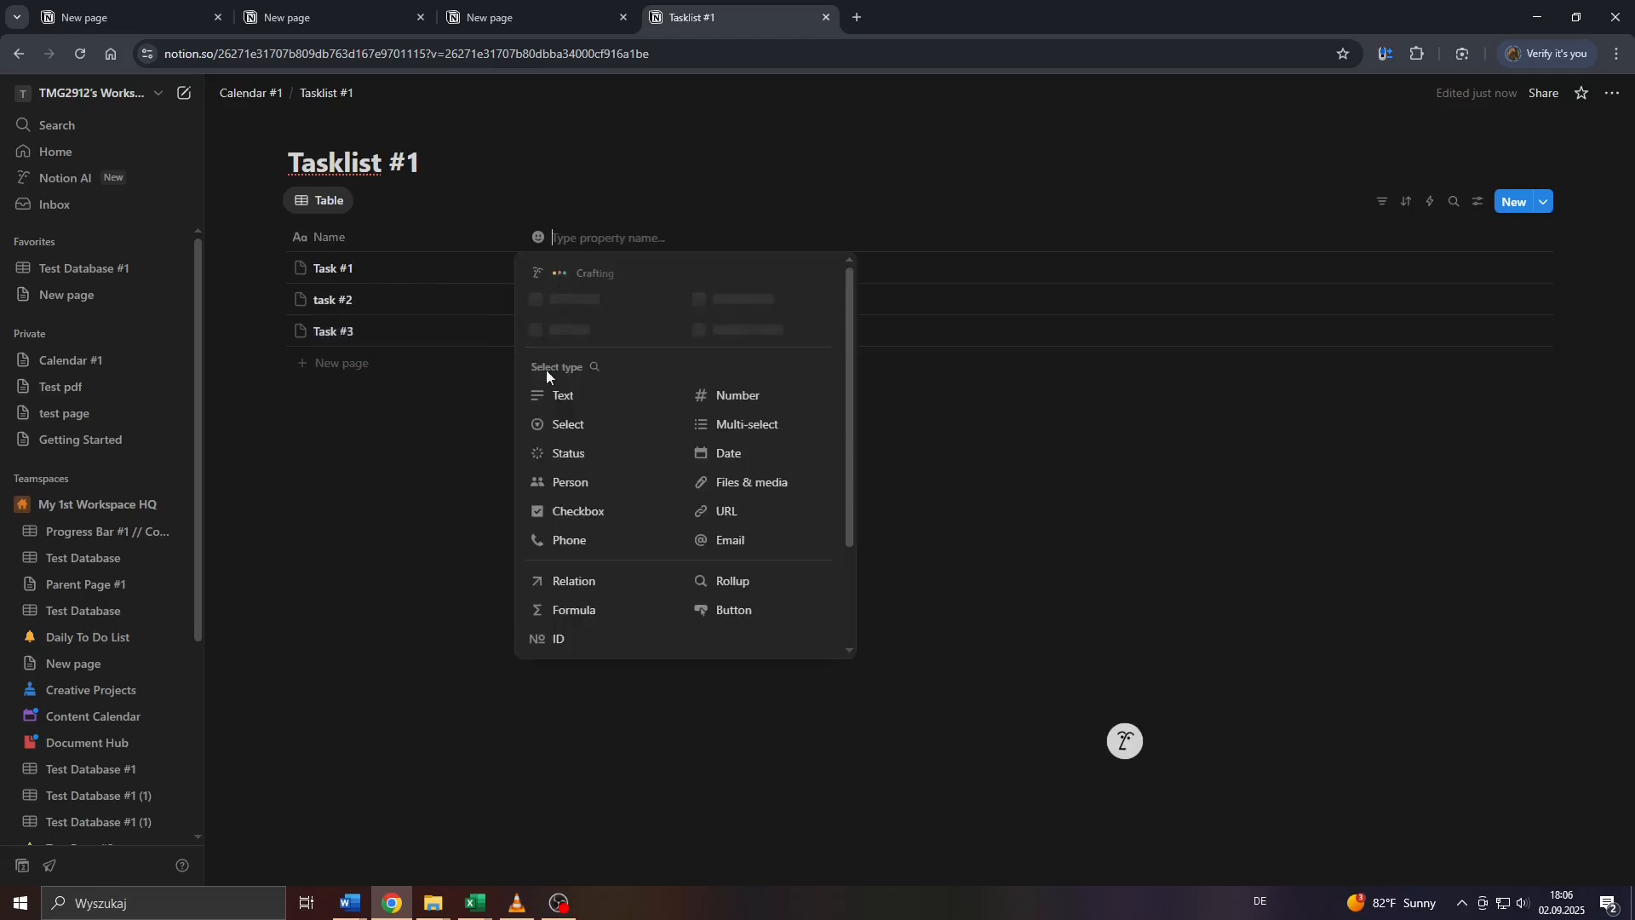
pyautogui.click(720, 452)
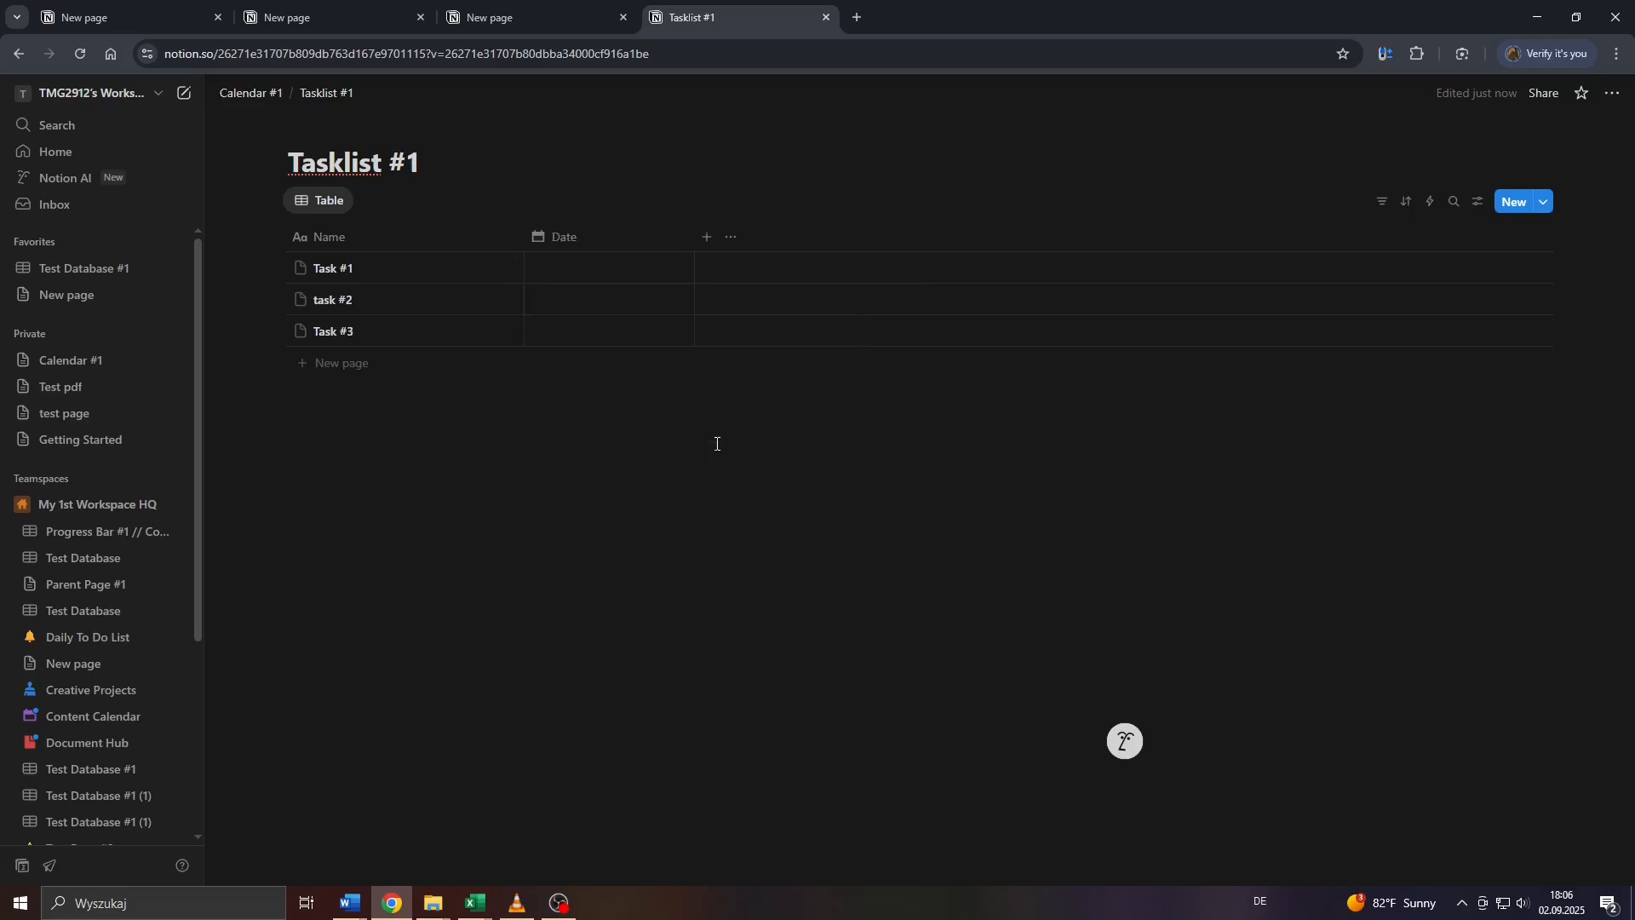
pyautogui.click(562, 273)
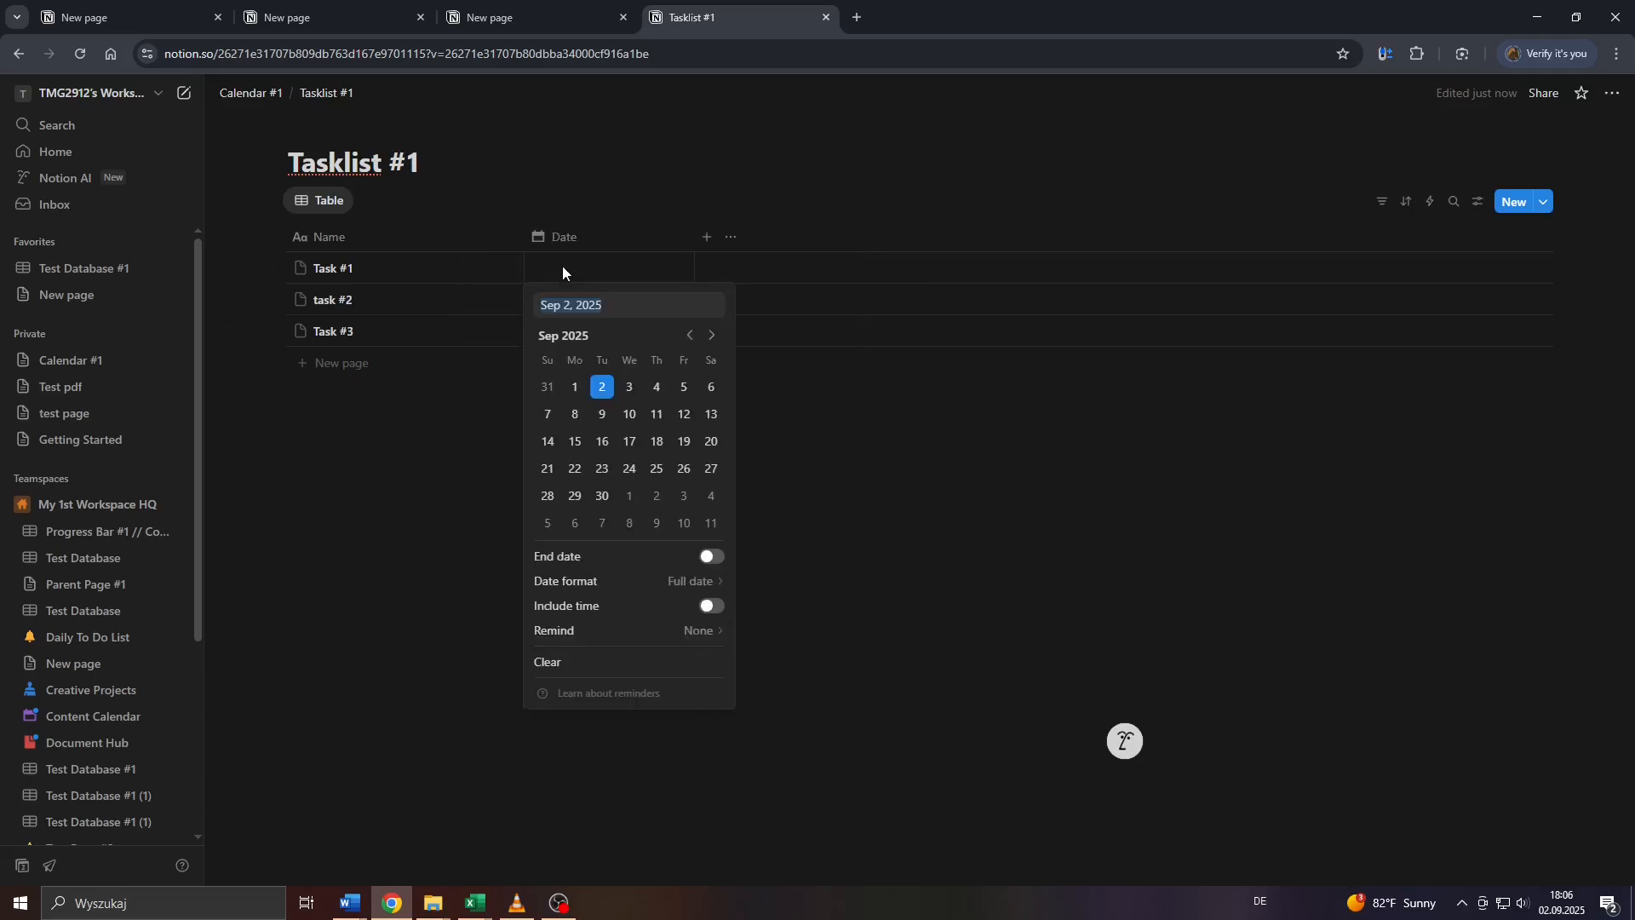
pyautogui.click(628, 388)
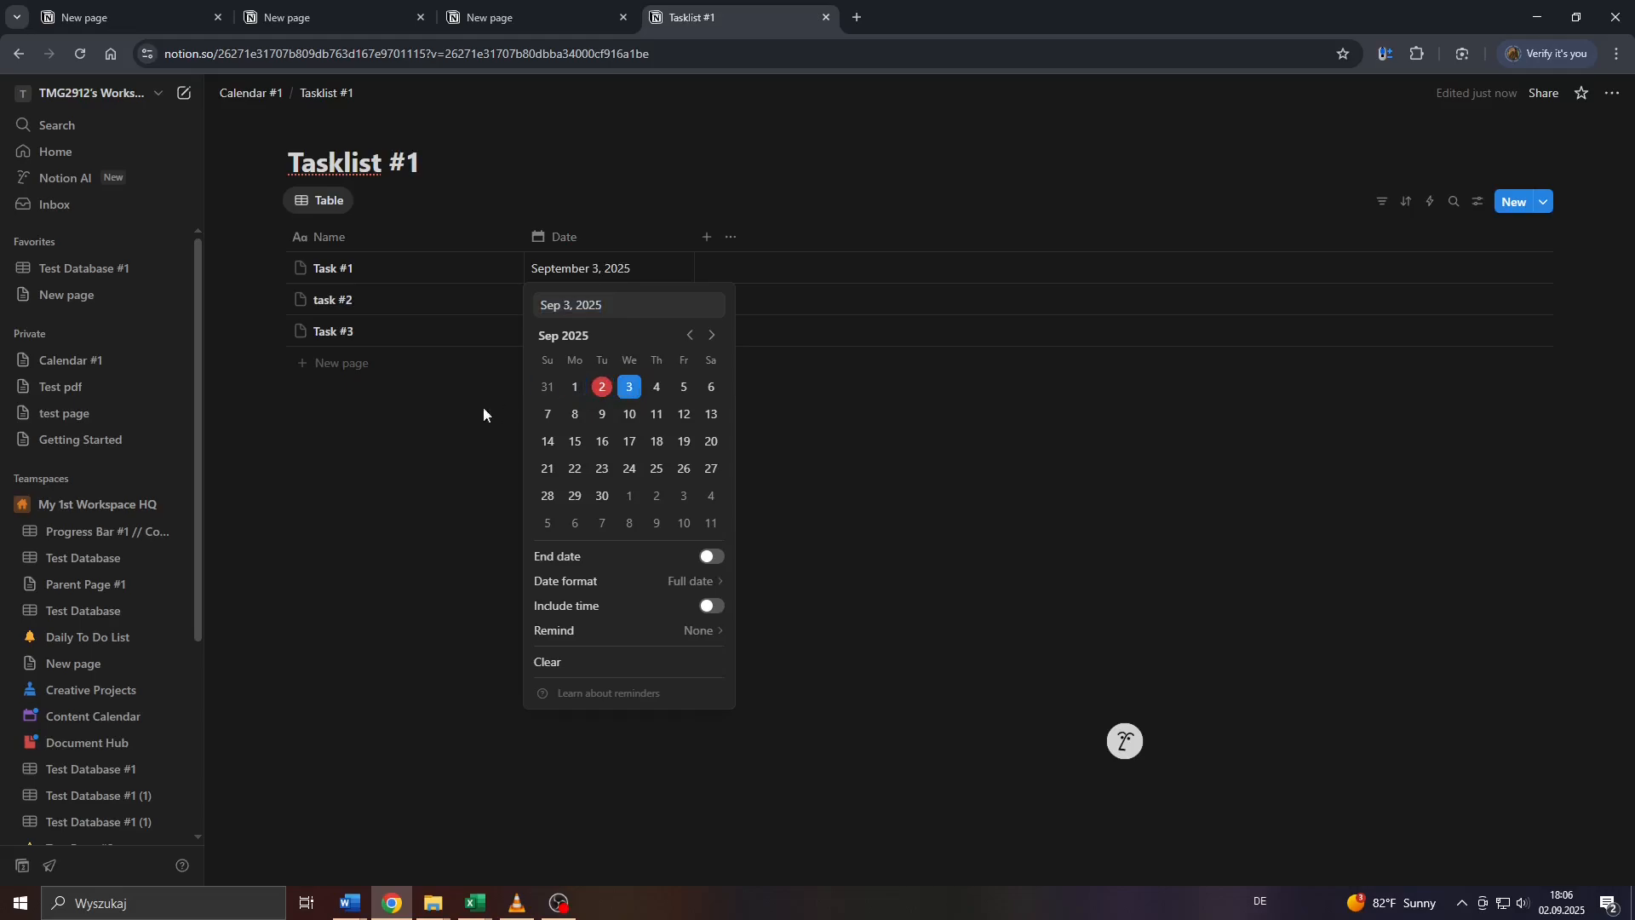
pyautogui.click(403, 432)
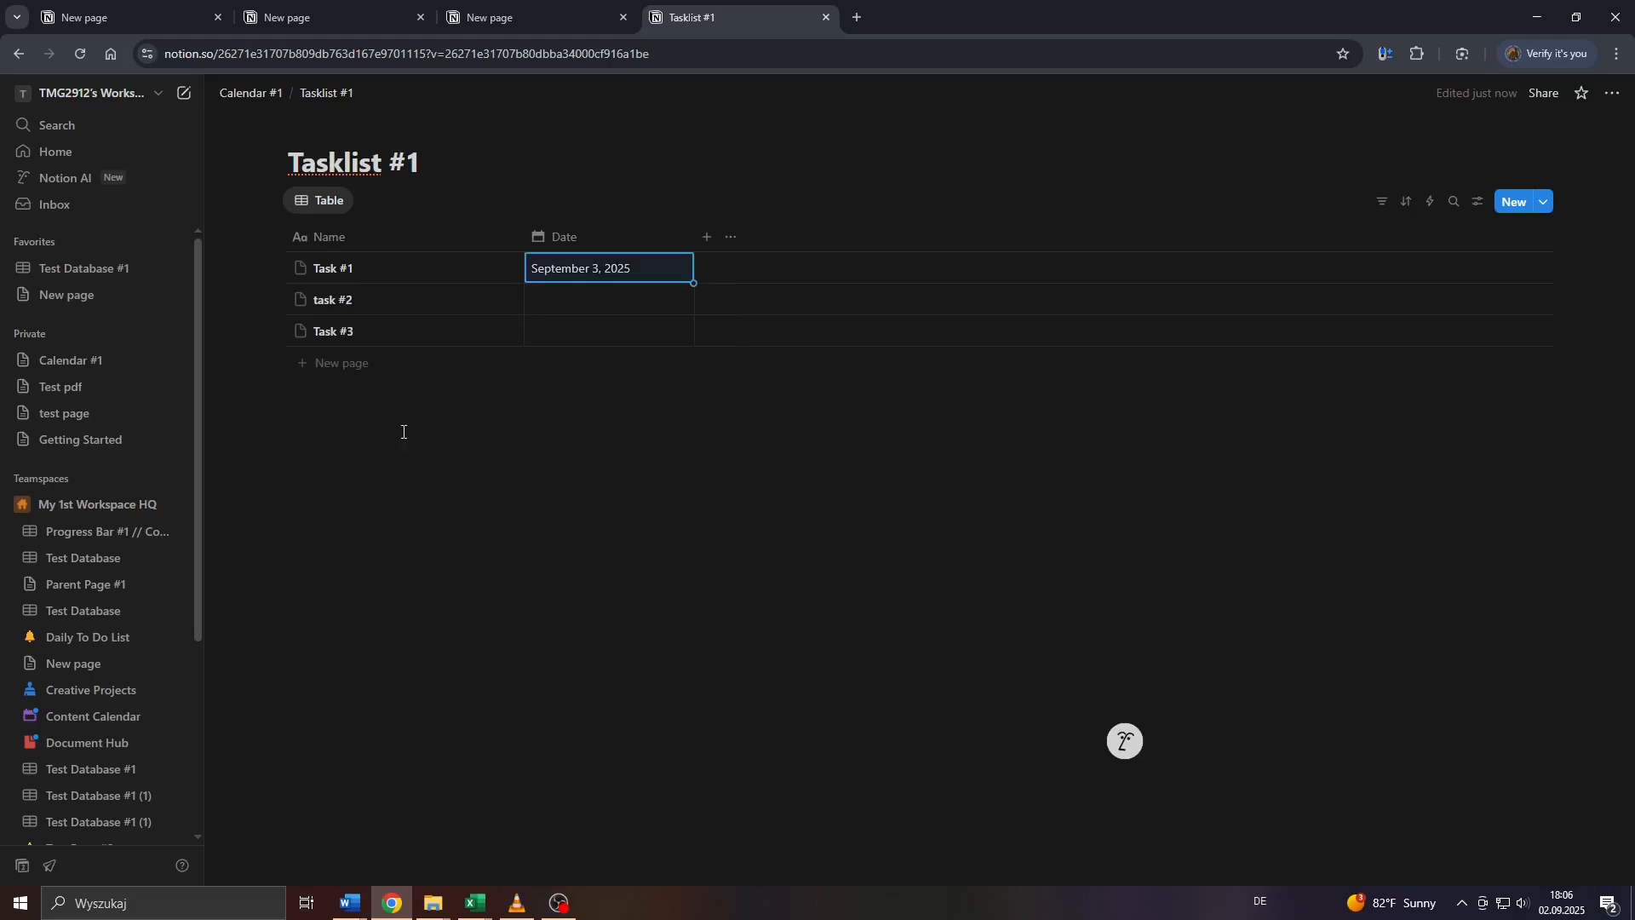
# Set the date of task #2 to September 4, 2025.
pyautogui.click(562, 305)
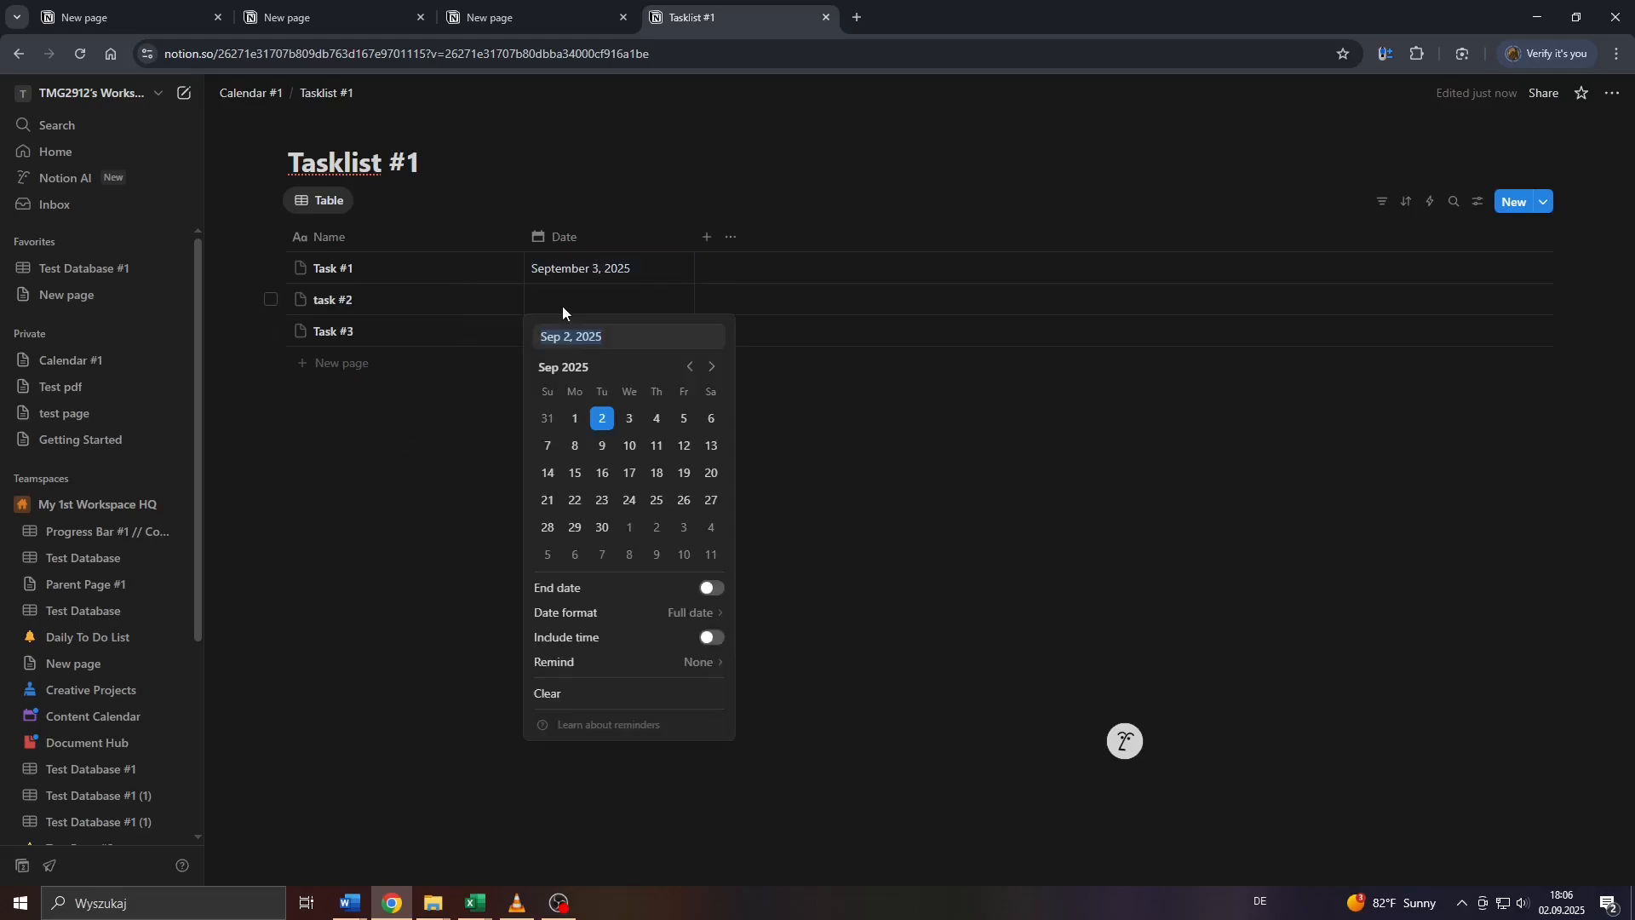
pyautogui.click(657, 419)
pyautogui.click(376, 443)
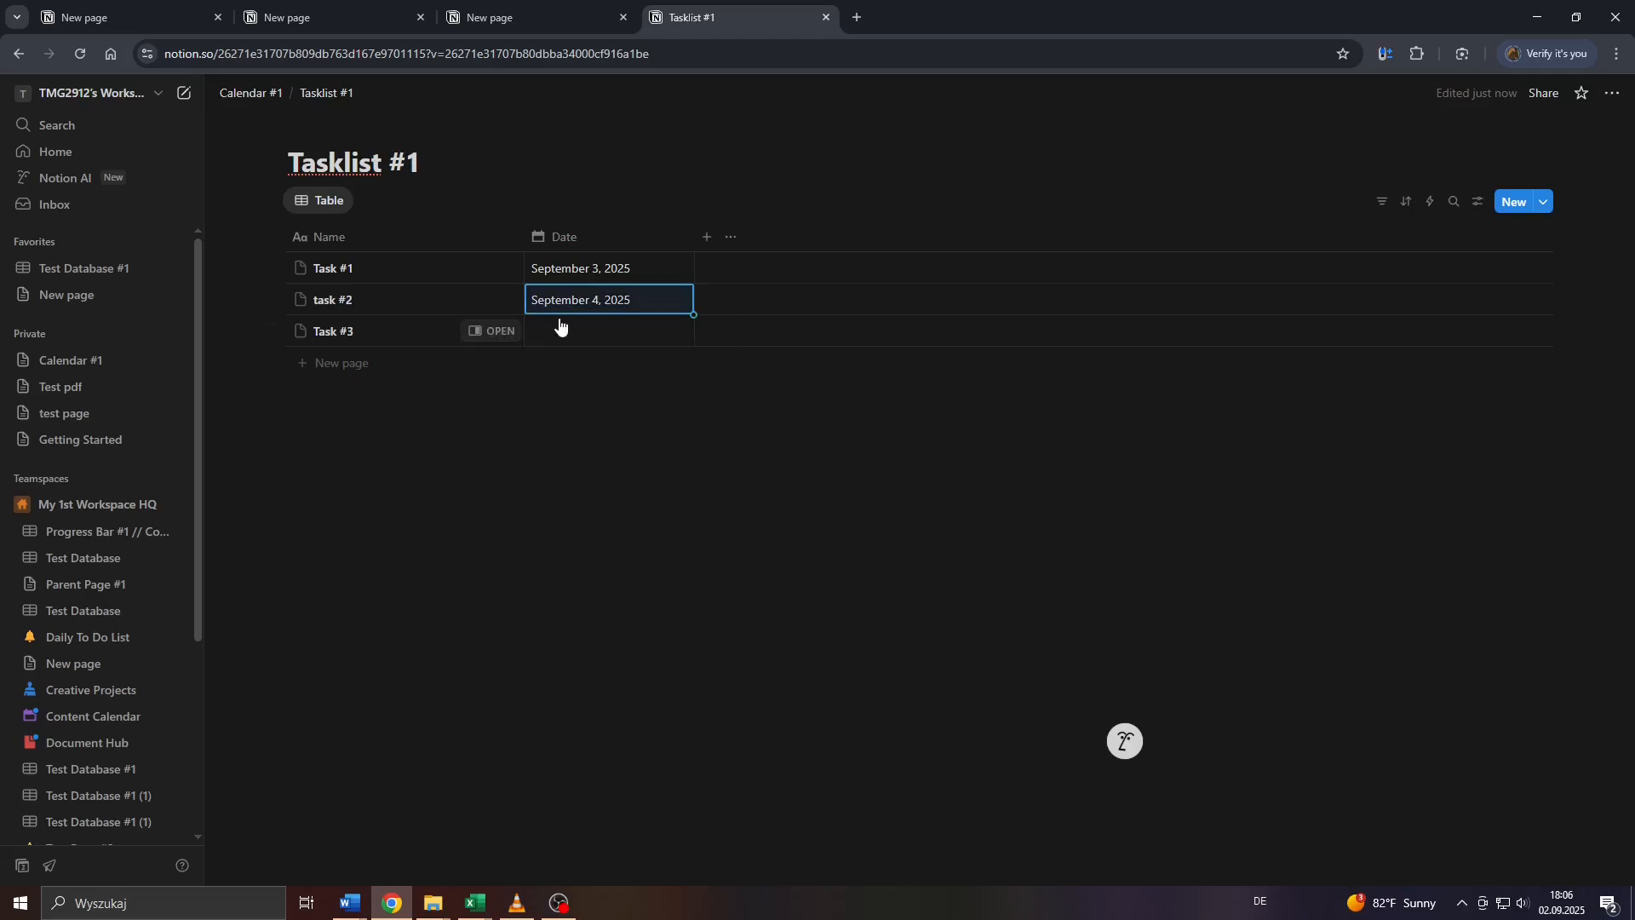
# Set the date of Task #3 to September 10, 2025.
pyautogui.click(566, 332)
pyautogui.click(630, 477)
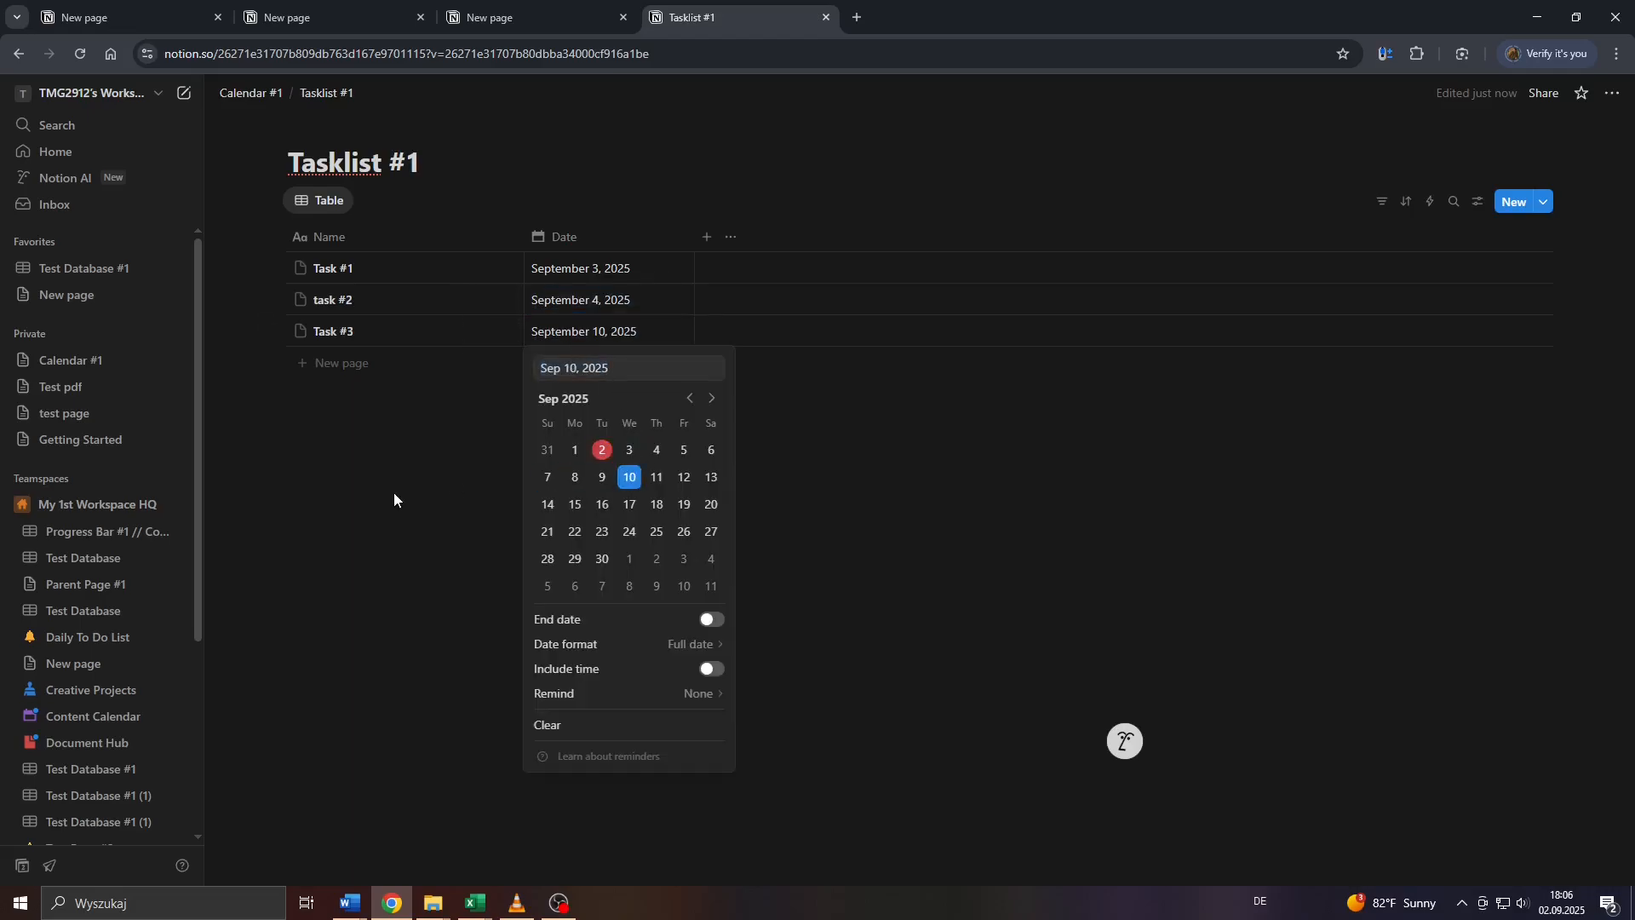
pyautogui.click(393, 494)
# Add a fourth entry named "Task #4" to the table and set its date to September 17, 2025.
pyautogui.click(362, 364)
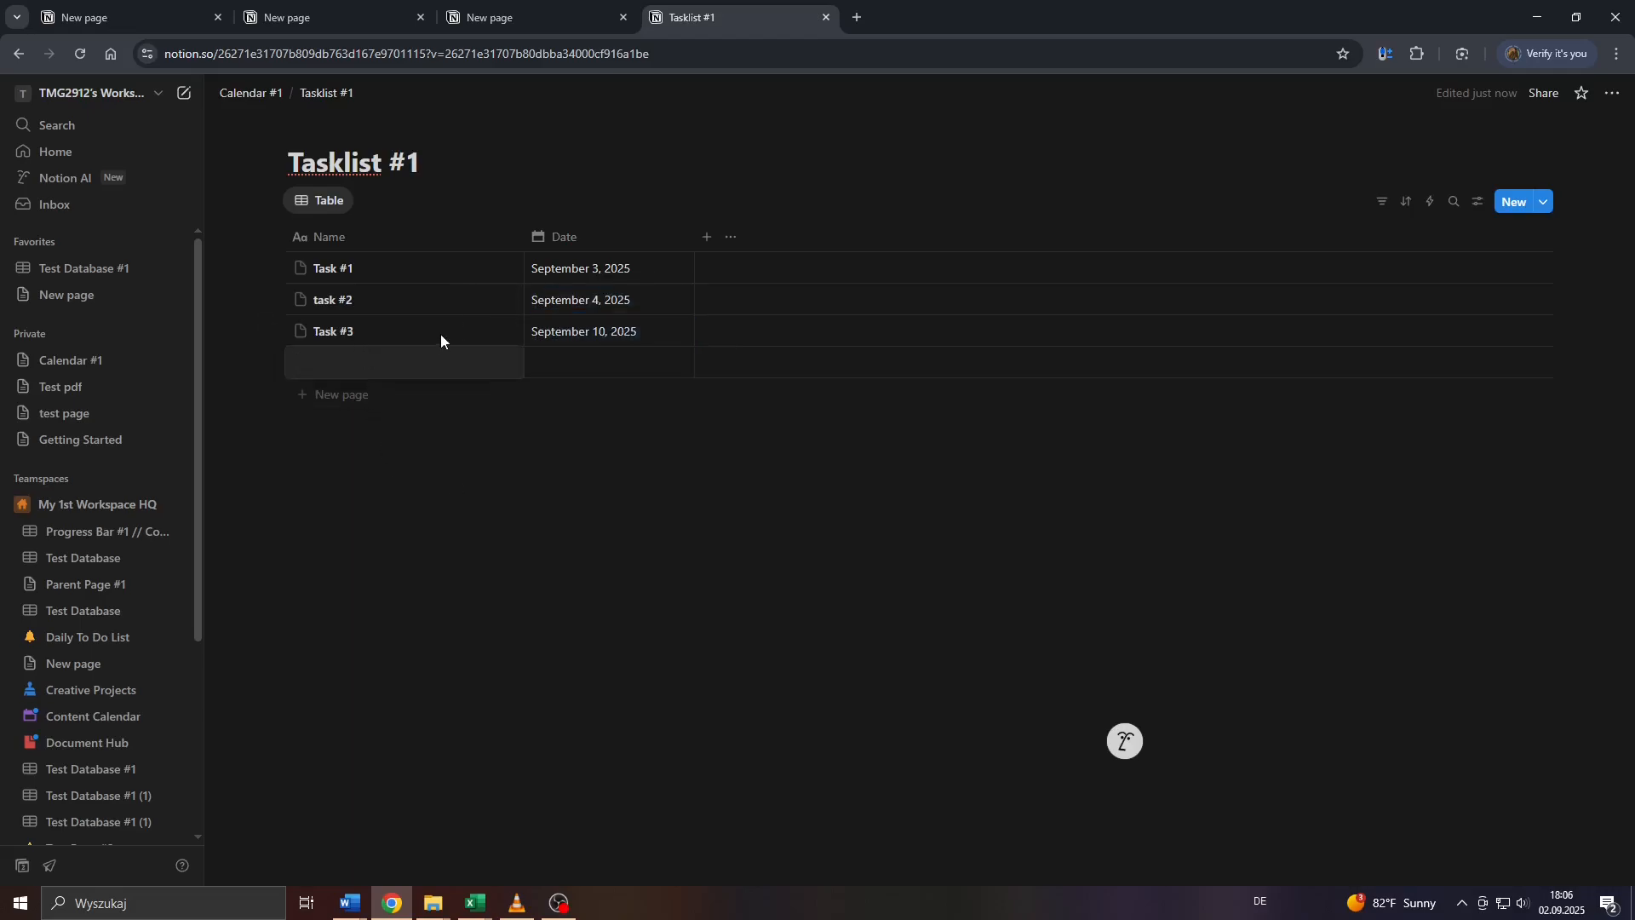
pyautogui.write('Task #4')
pyautogui.press('Return')
pyautogui.click(588, 368)
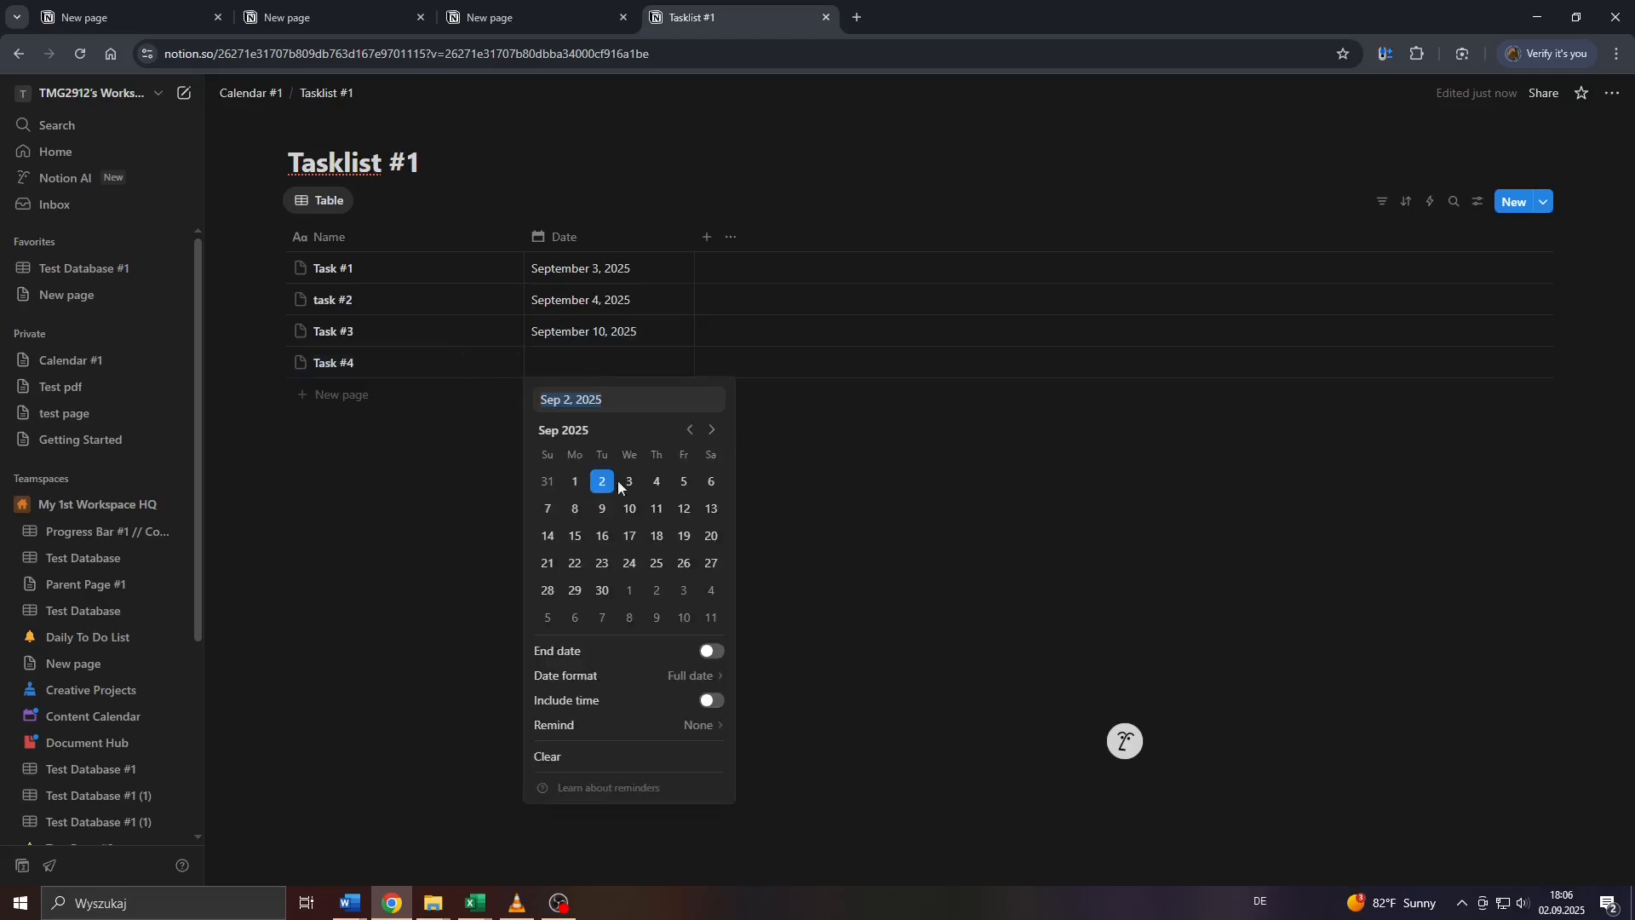
pyautogui.click(629, 538)
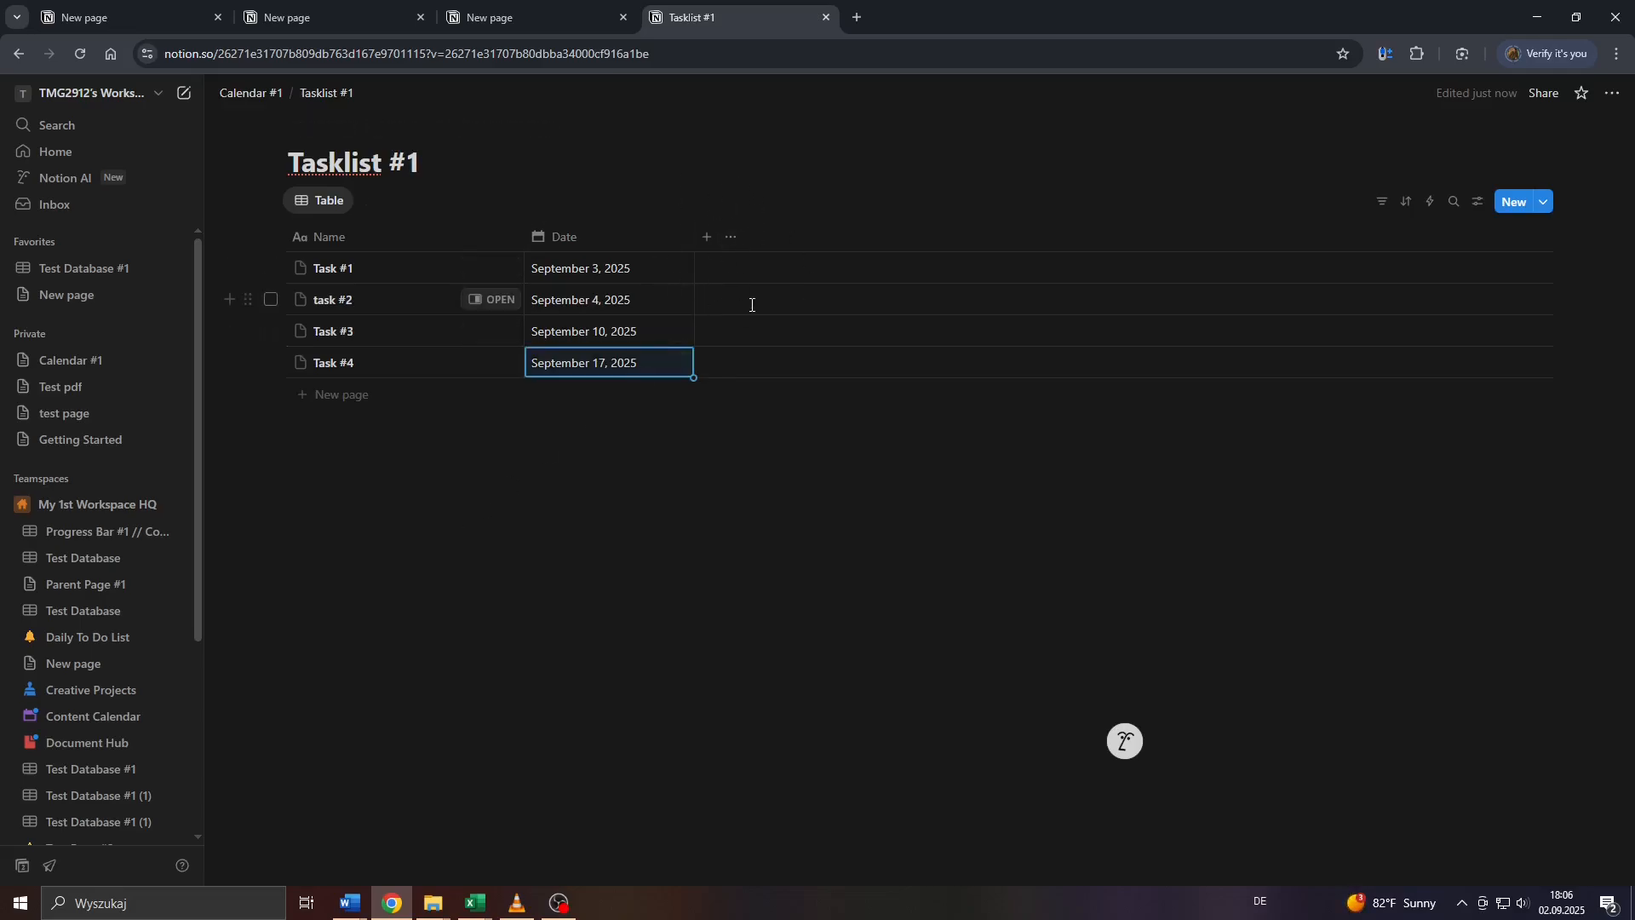
# Capitalize the second entry's name so it reads "Task #2".
pyautogui.click(318, 300)
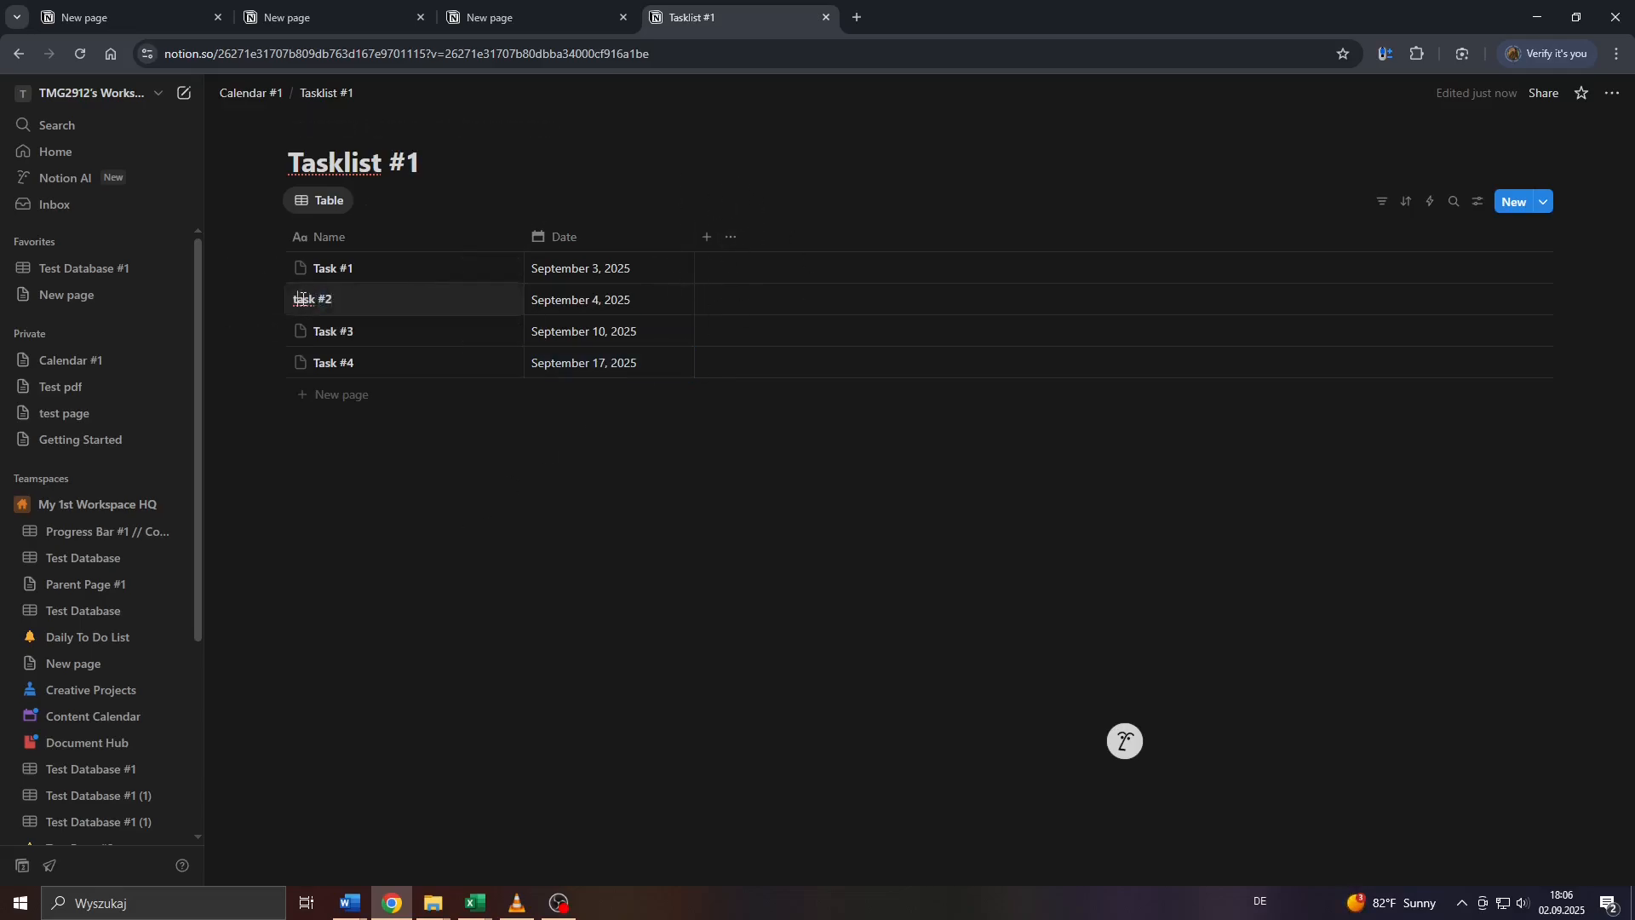
pyautogui.press('BackSpace')
pyautogui.write('T')
pyautogui.press('Escape')
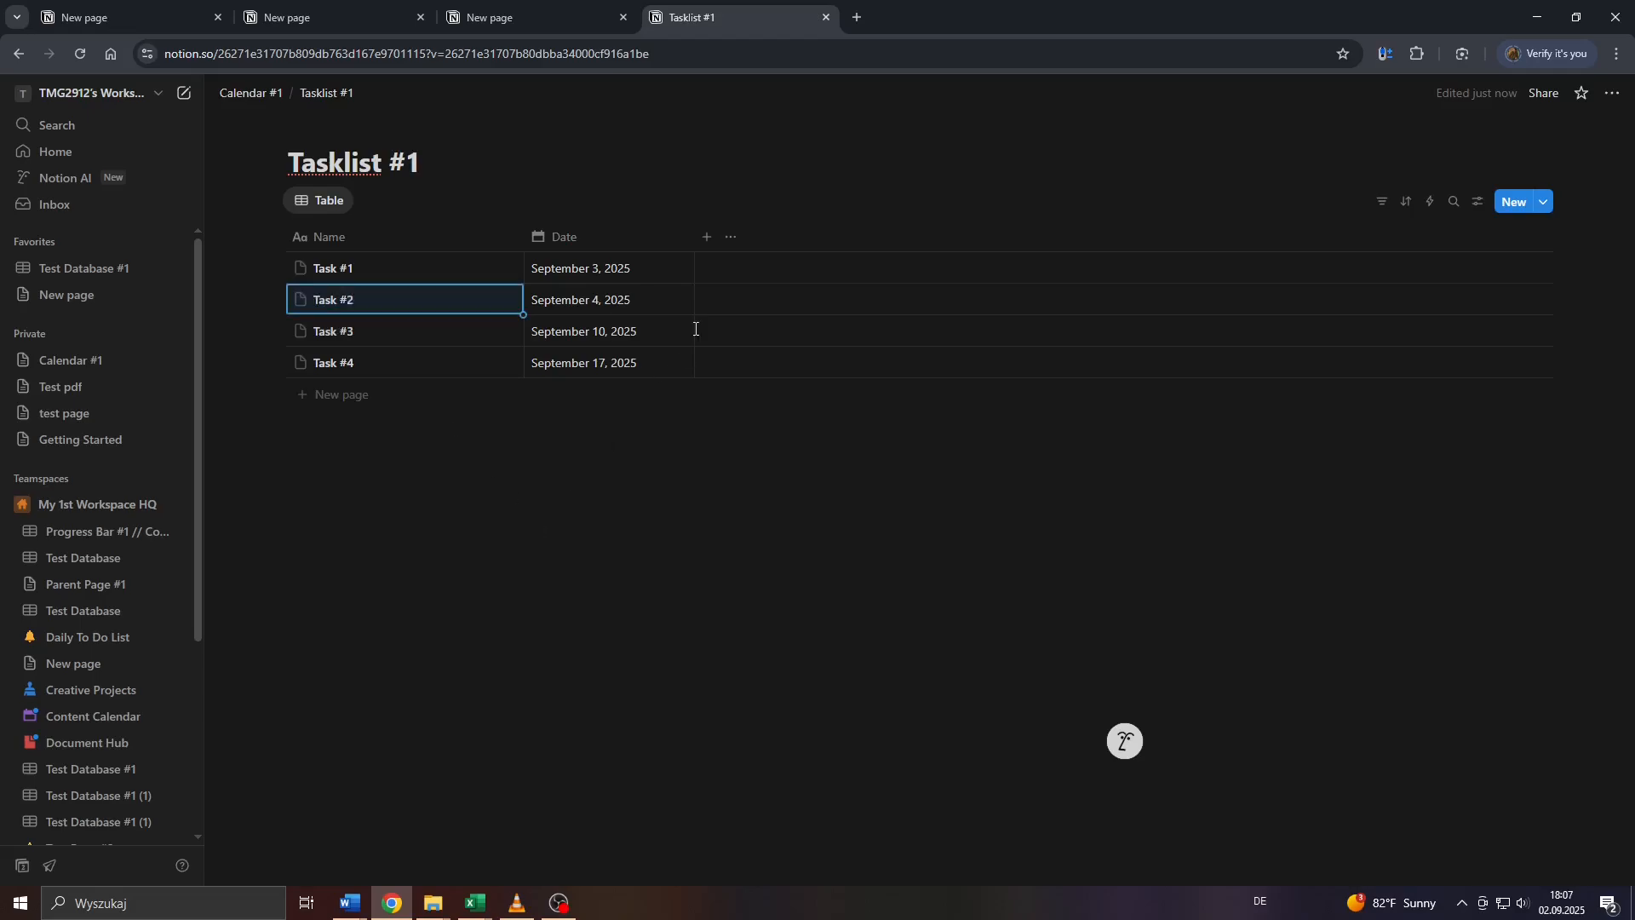
# Add a Status property to the table, setting Task #1 to Done and Task #2 to In progress.
pyautogui.click(705, 238)
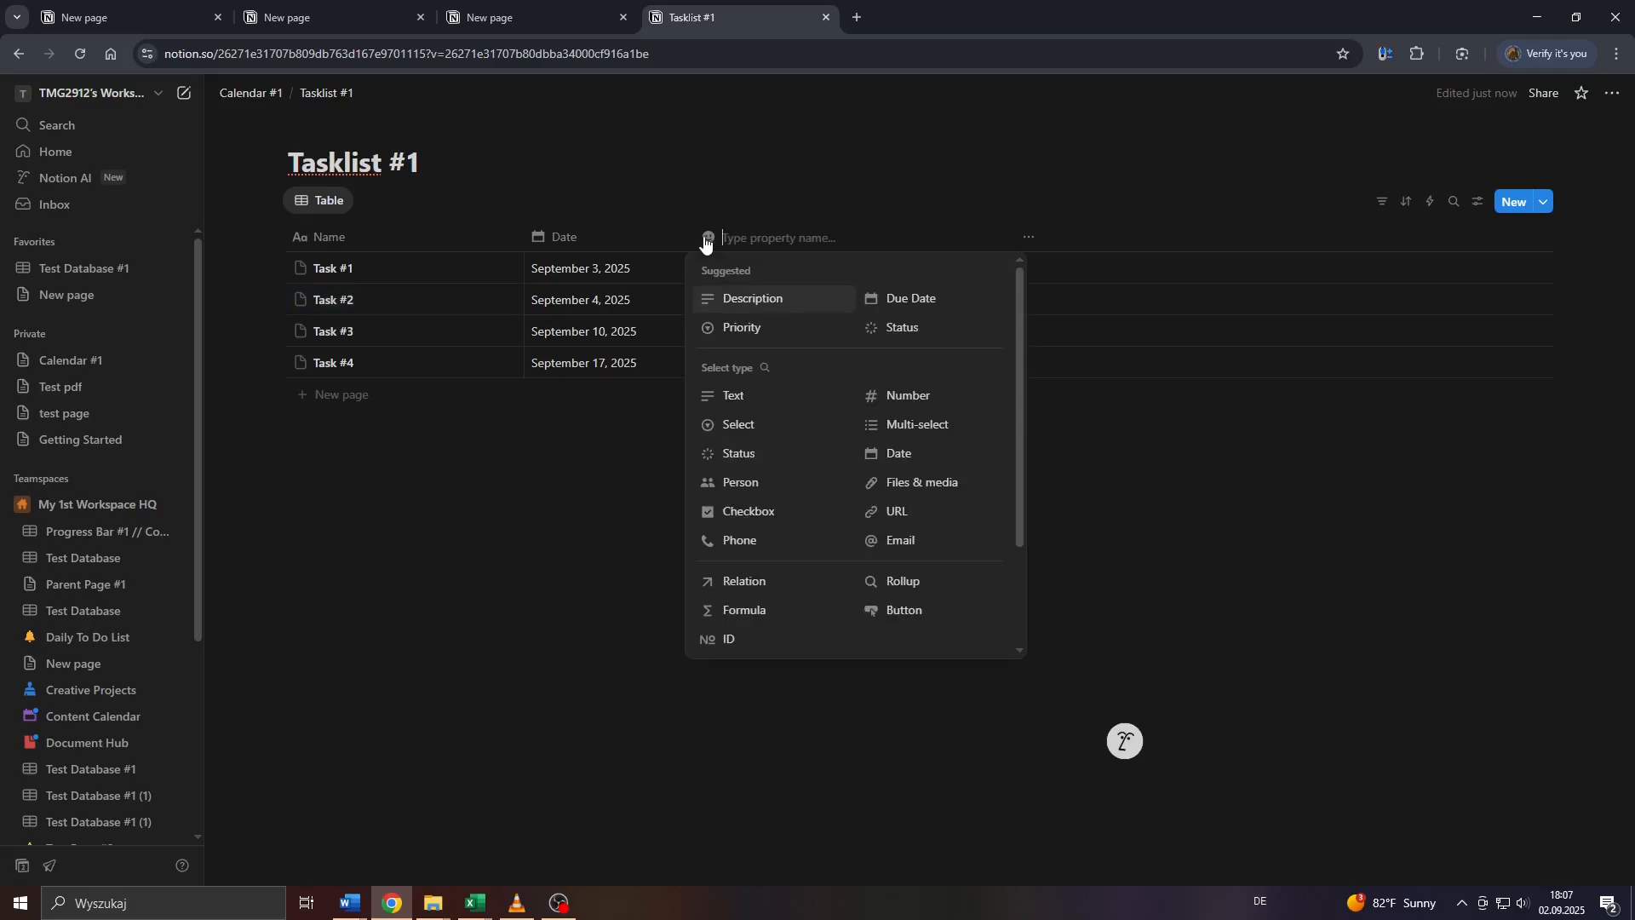
pyautogui.click(739, 453)
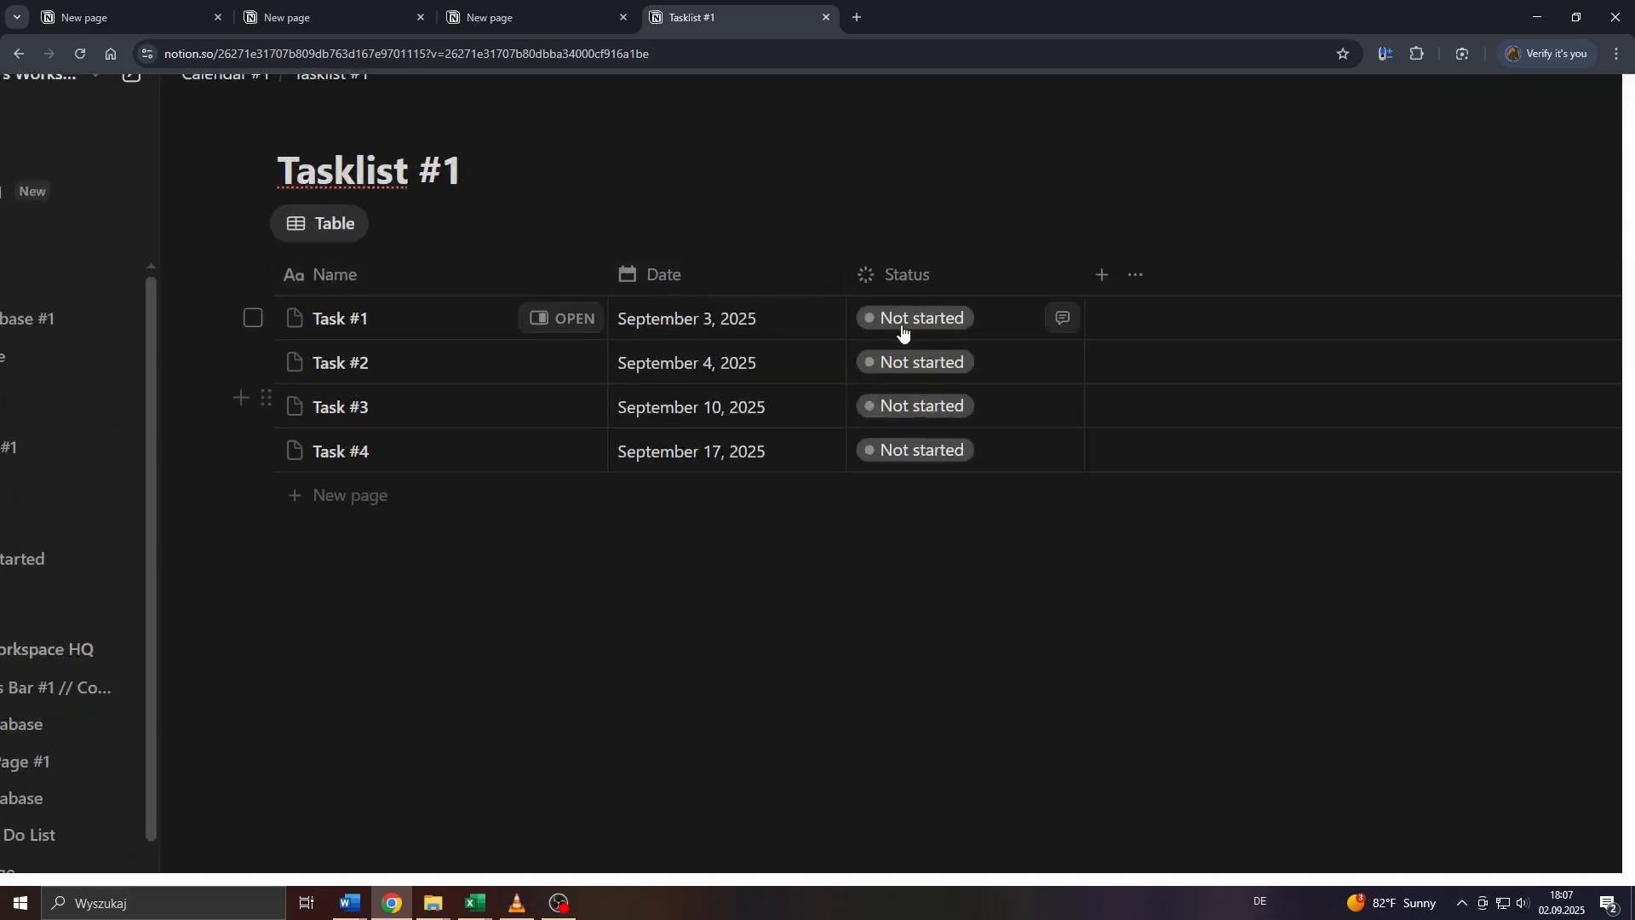
pyautogui.click(949, 319)
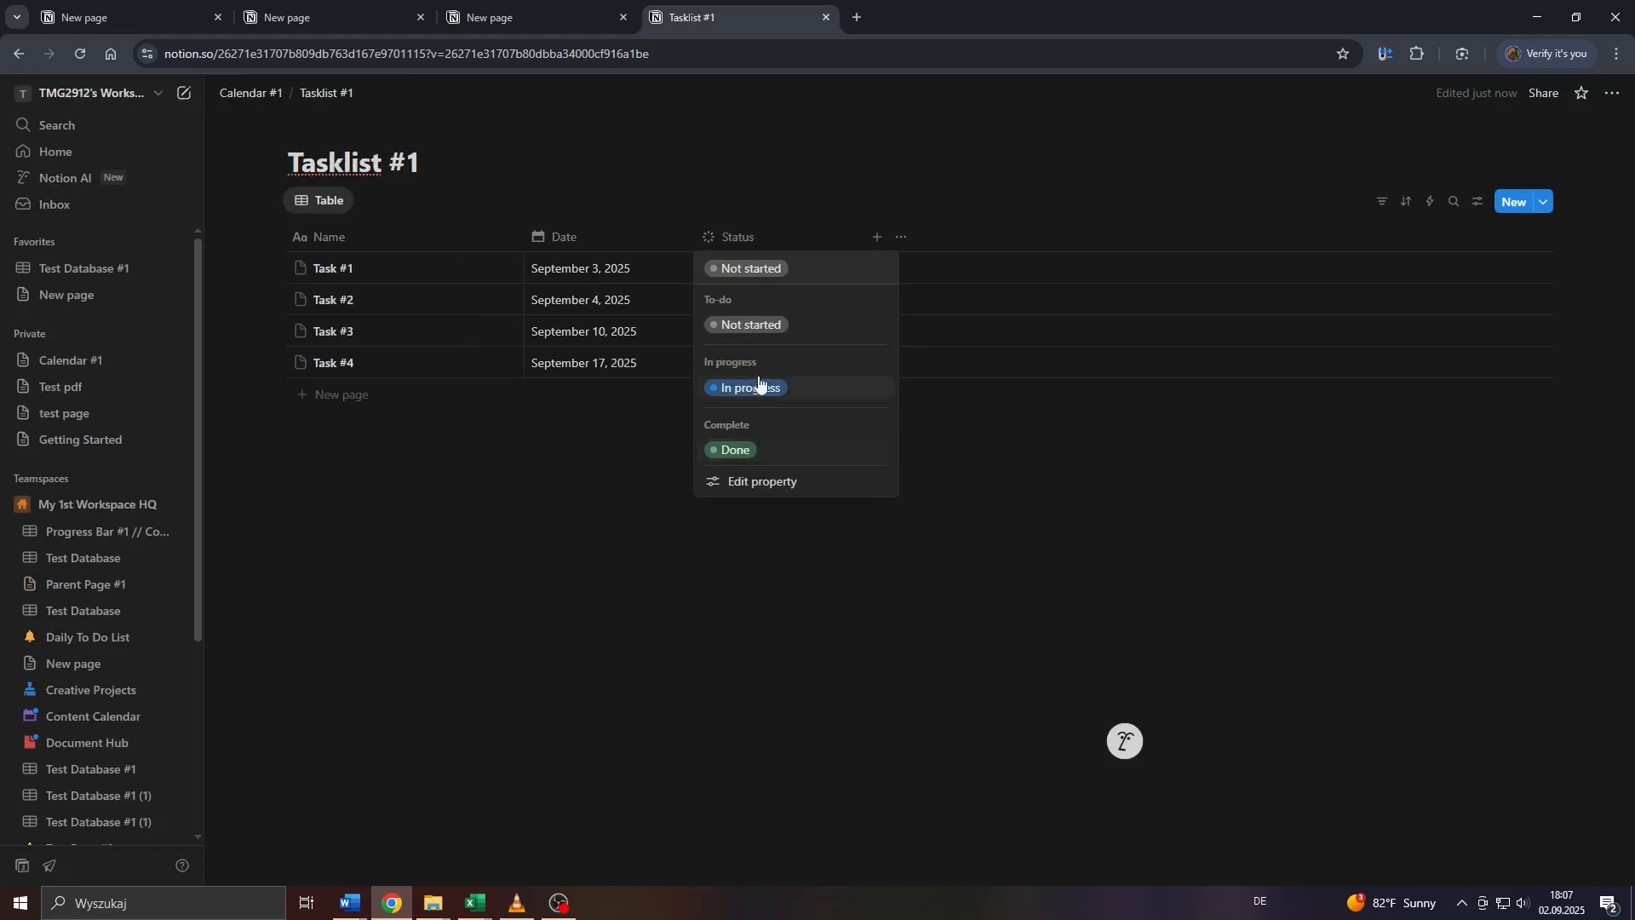
pyautogui.click(743, 449)
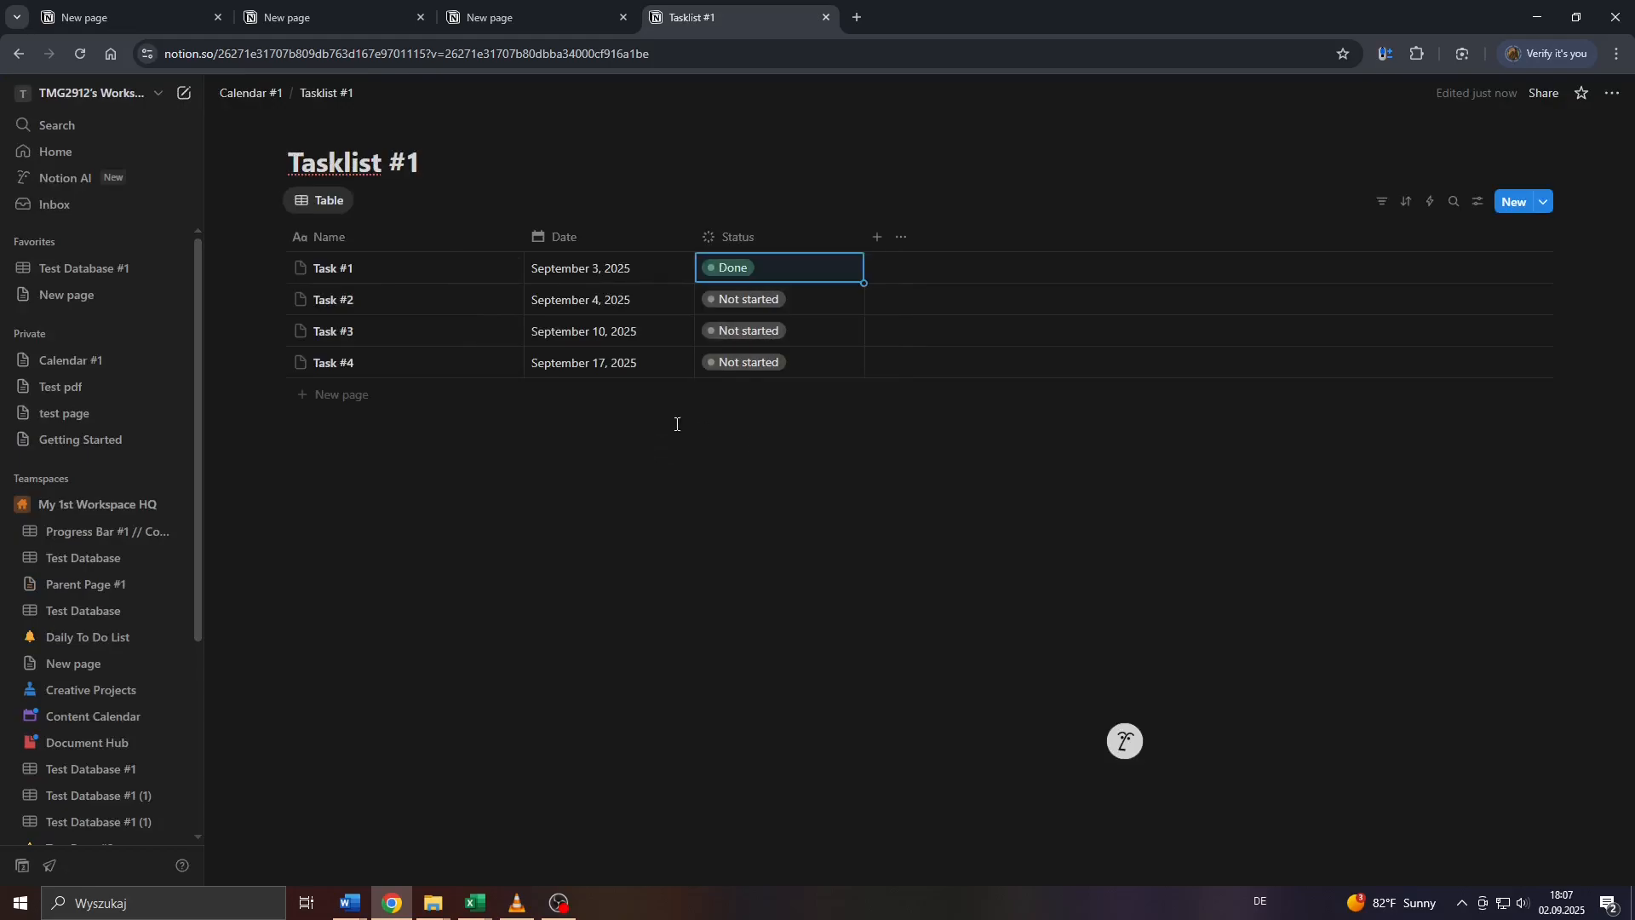
pyautogui.click(747, 303)
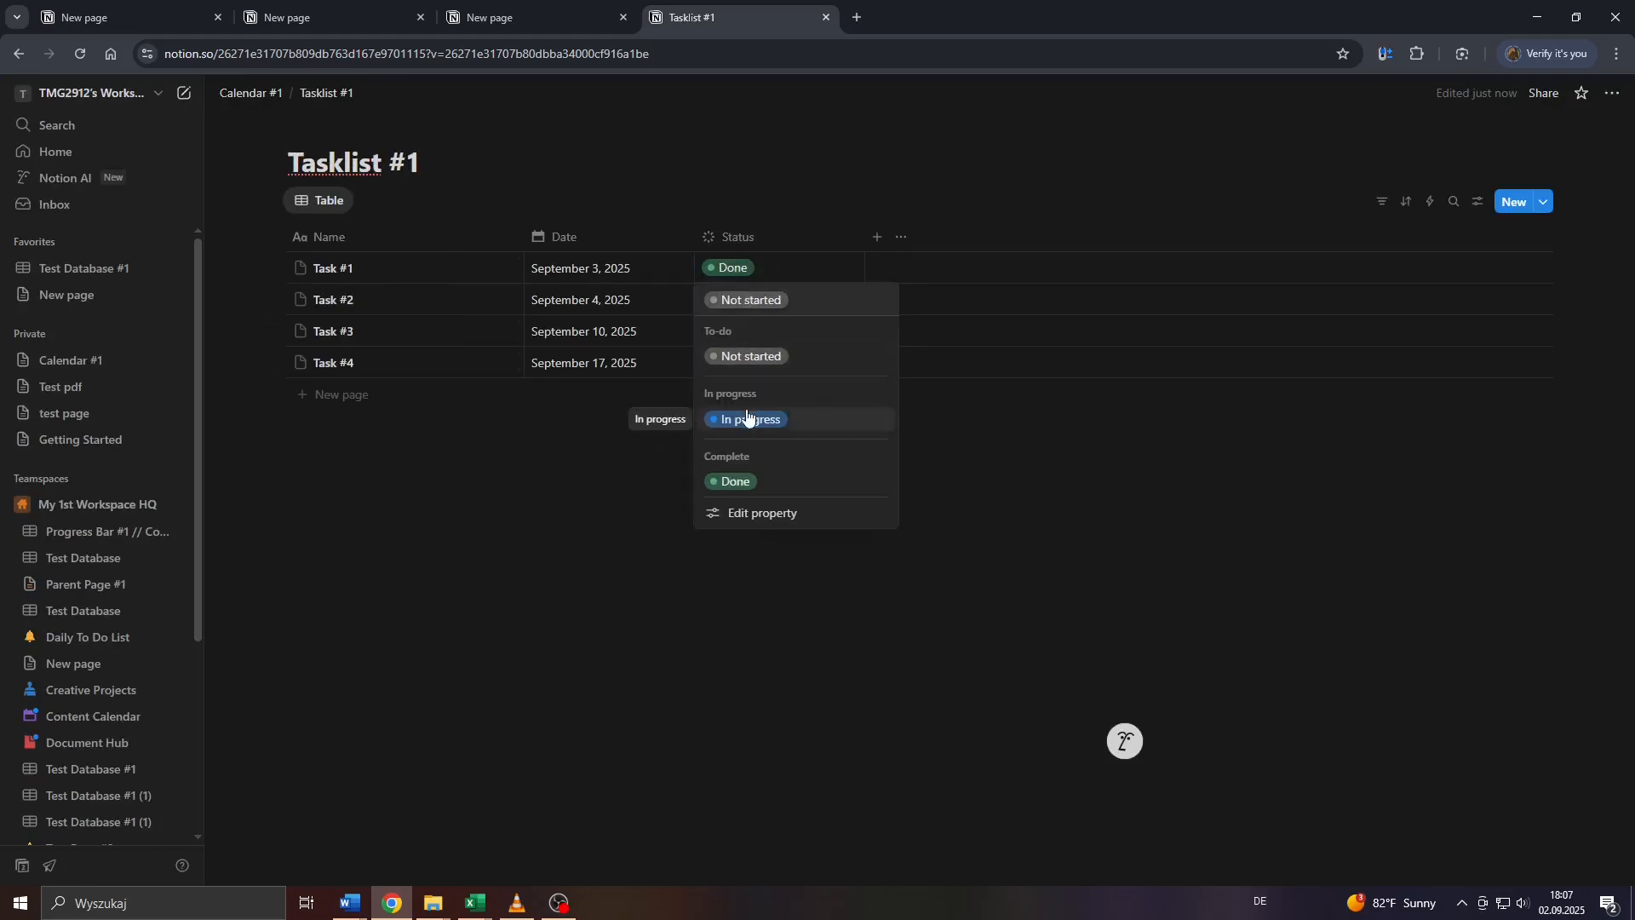
pyautogui.click(748, 417)
# Rename the "Not started" option of the Status property to "Not started yet".
pyautogui.click(747, 334)
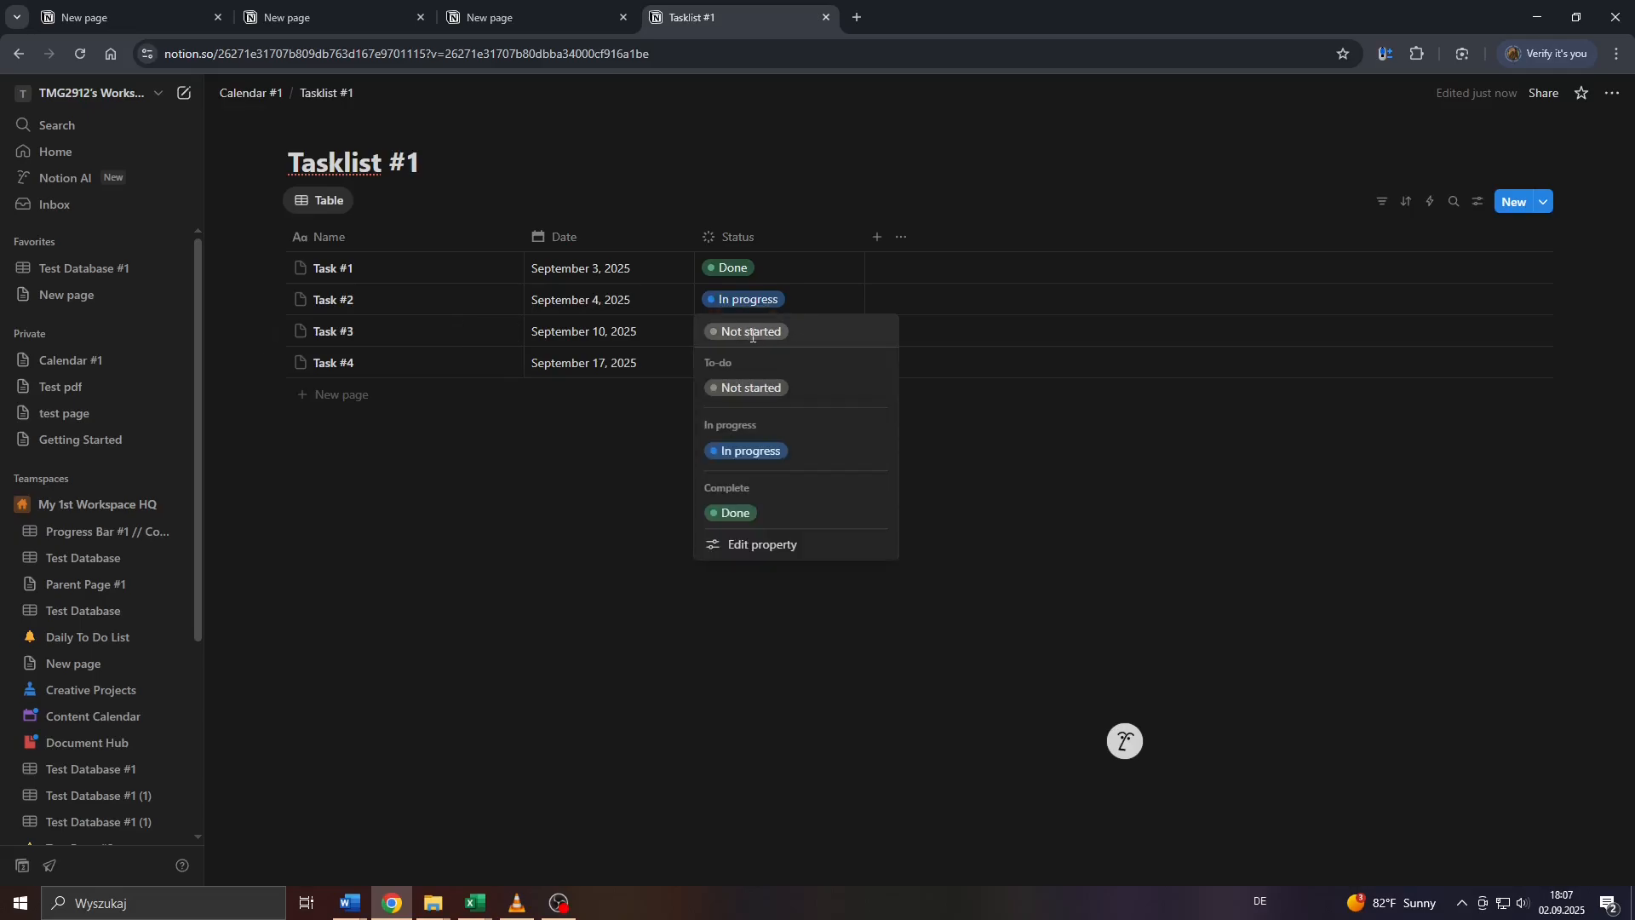
pyautogui.click(748, 549)
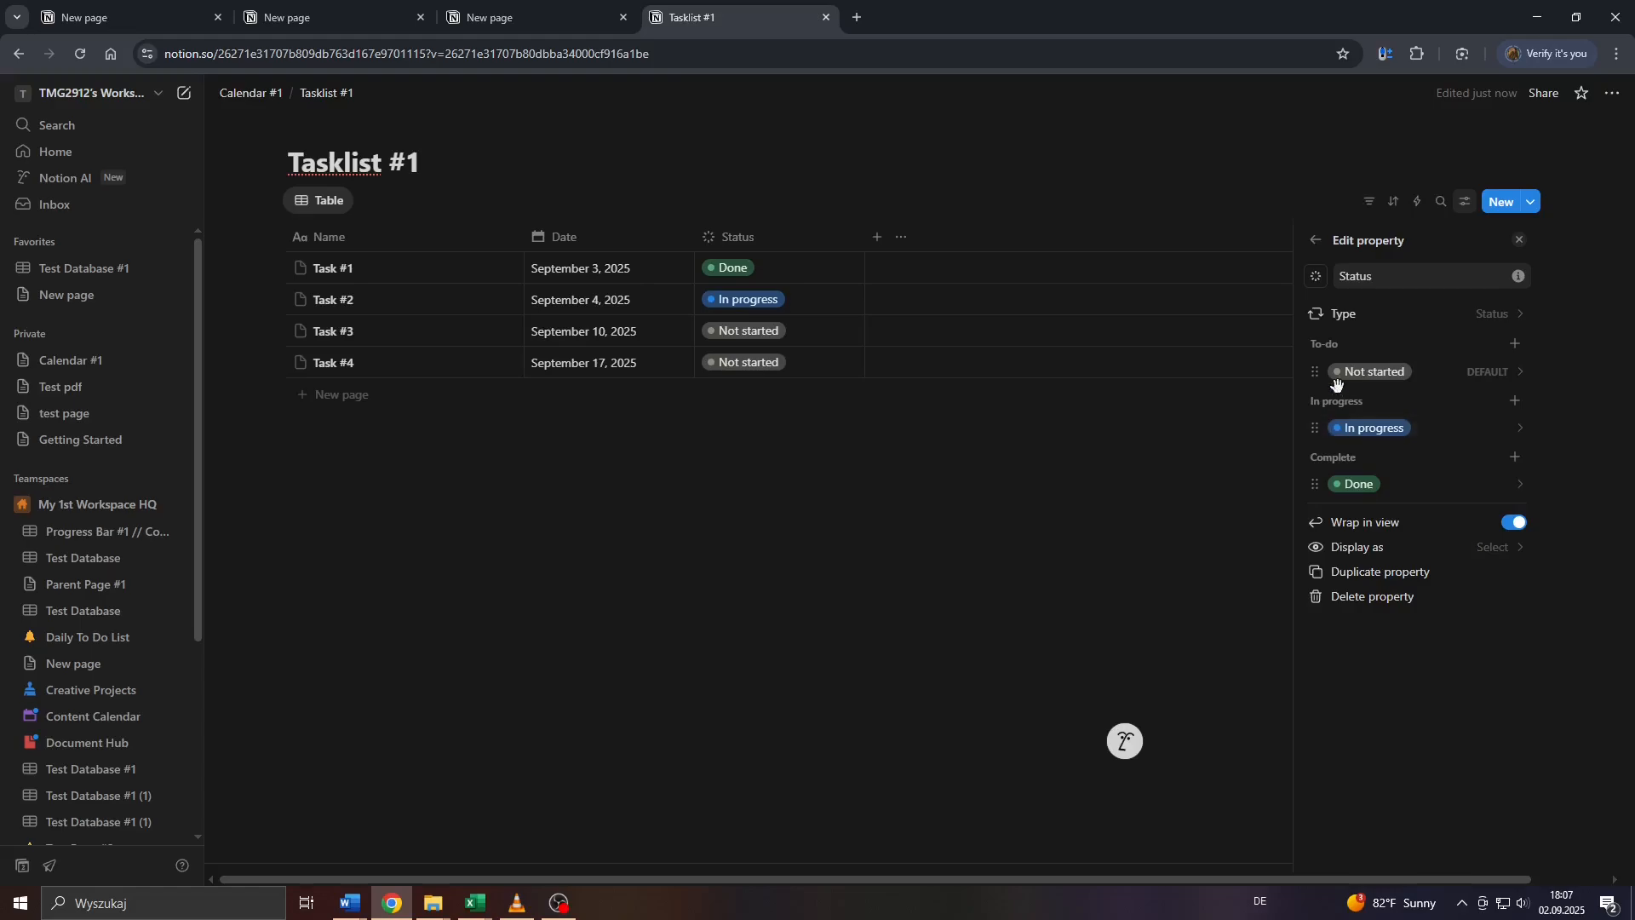
pyautogui.click(1385, 375)
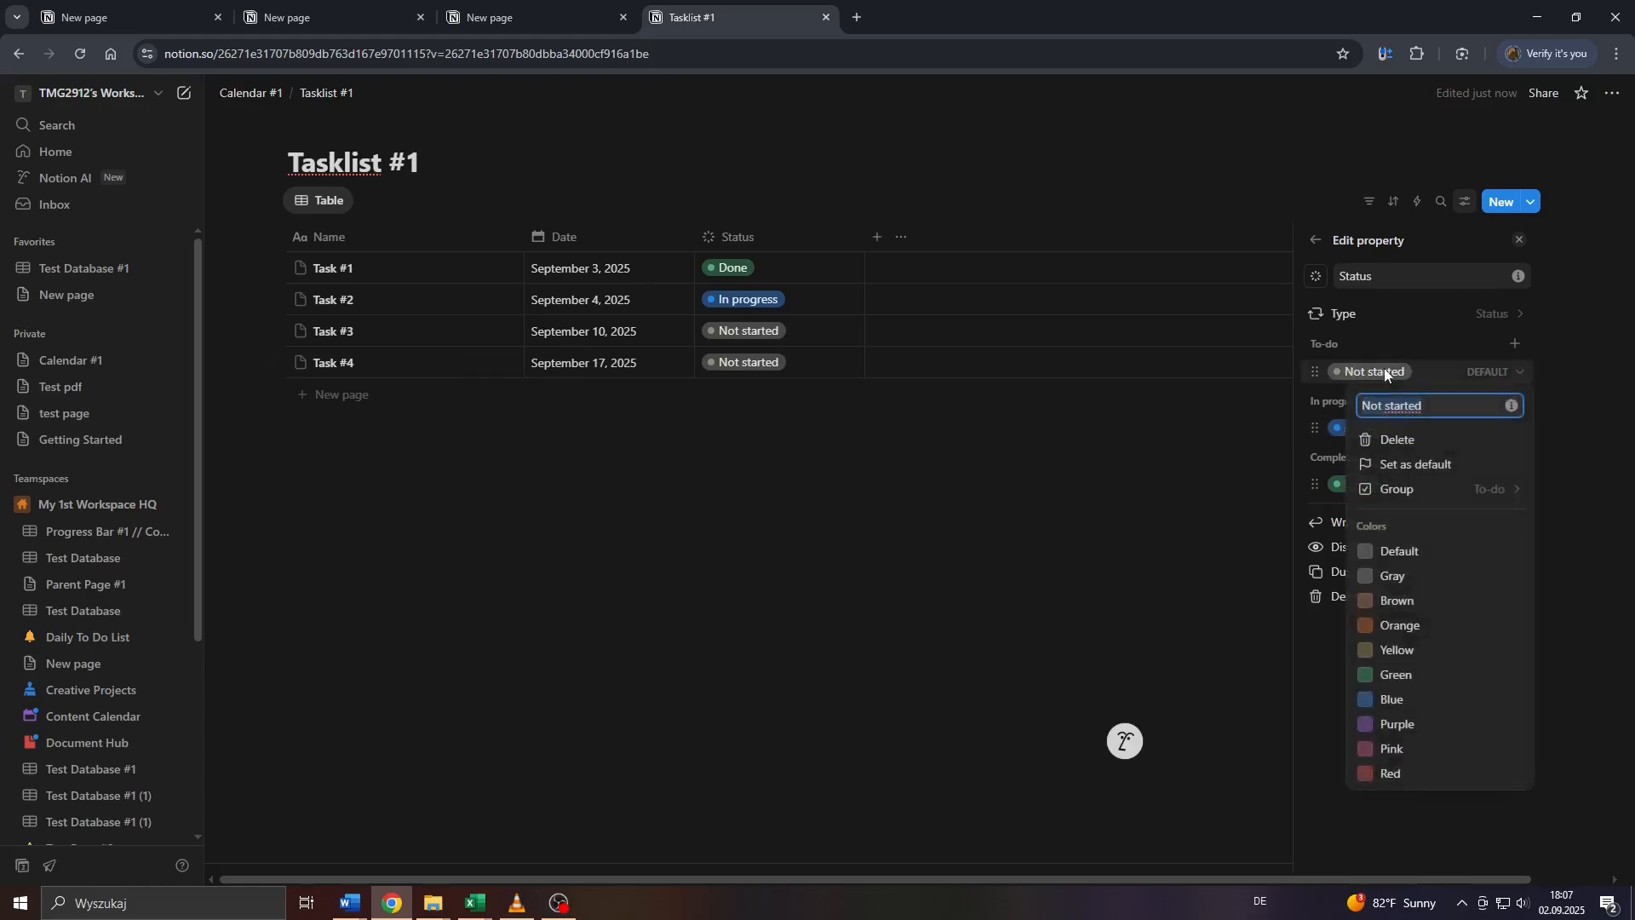
pyautogui.click(1453, 401)
pyautogui.write('yet')
pyautogui.click(1332, 420)
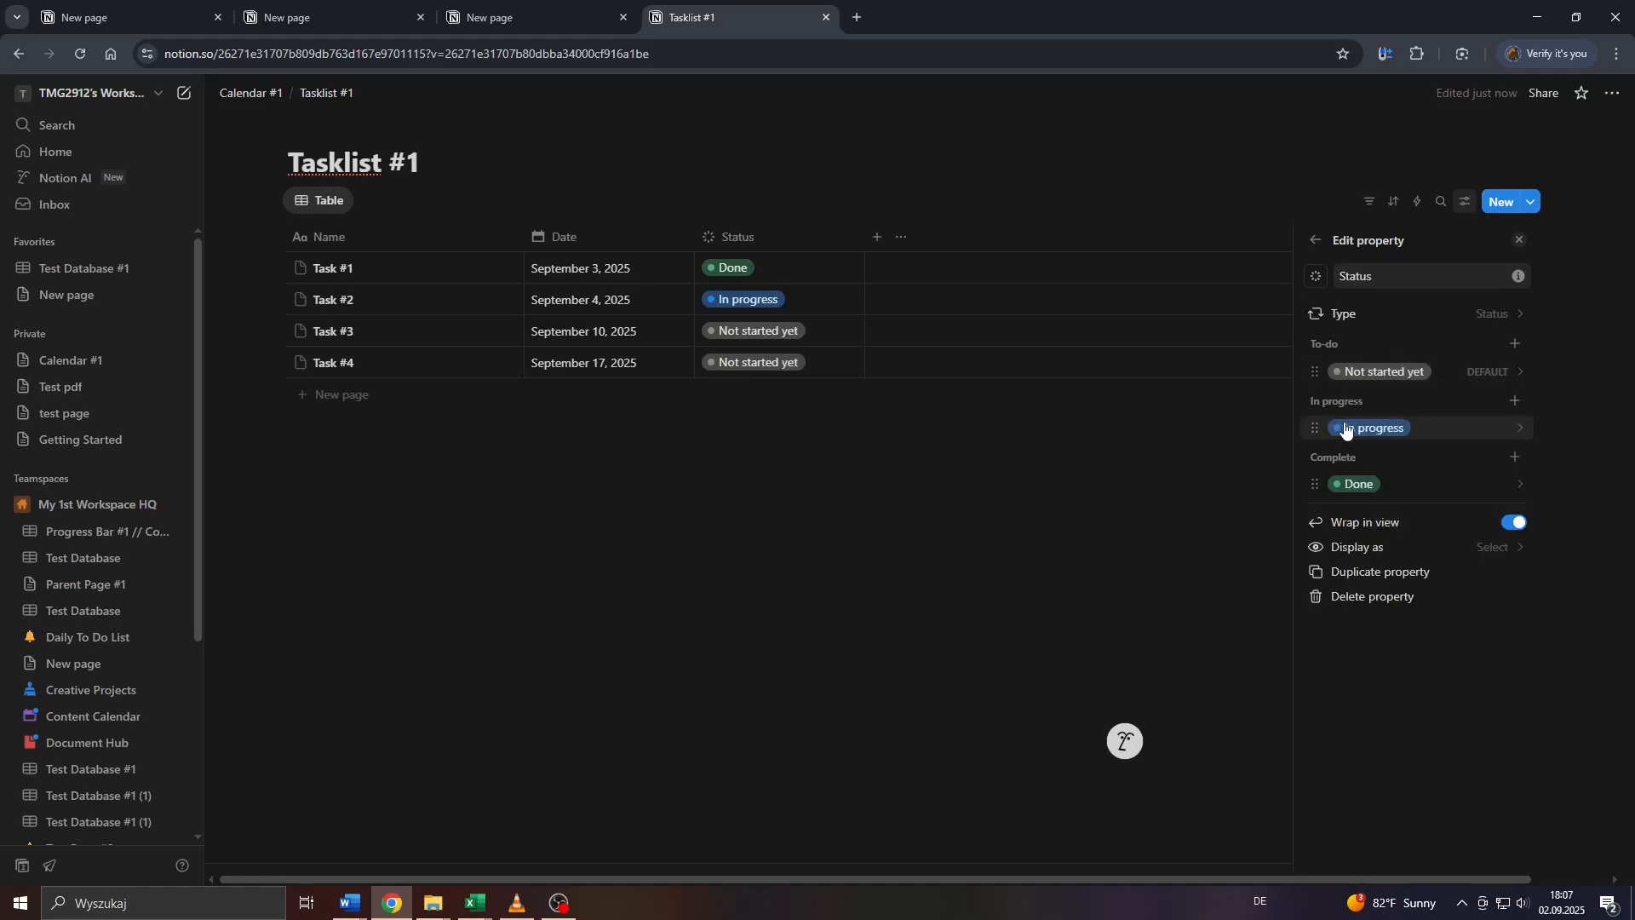
# Rename the "Done" option of the Status property to "Complete".
pyautogui.click(1373, 482)
pyautogui.click(1407, 495)
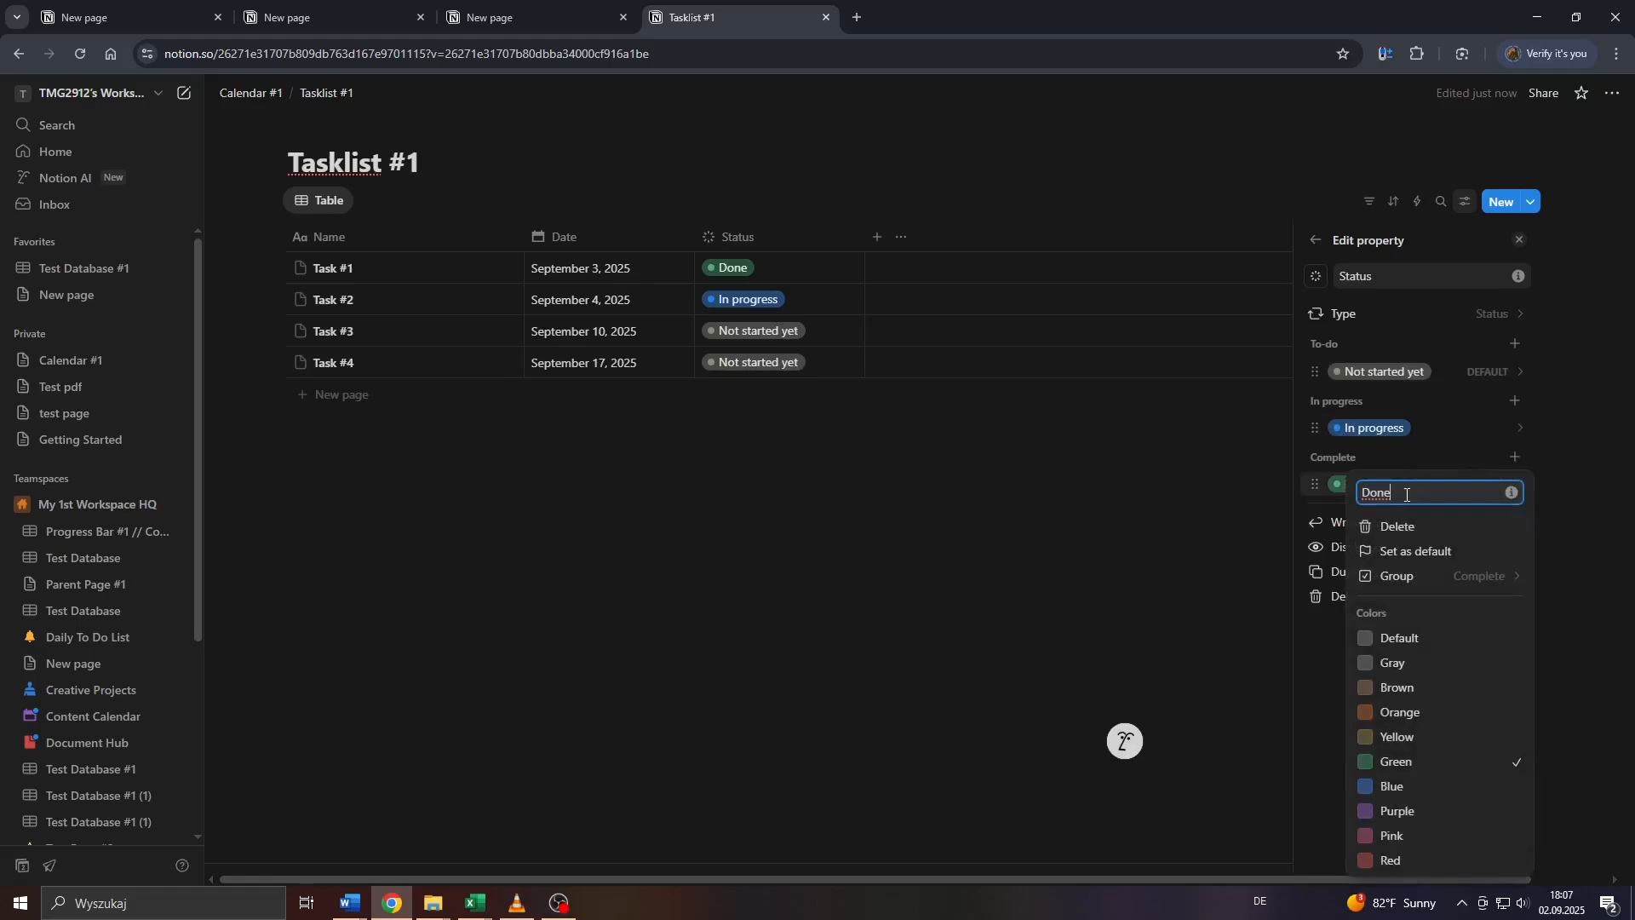
pyautogui.hotkey('ctrl', 'BackSpace')
pyautogui.write('Complete')
pyautogui.click(1405, 442)
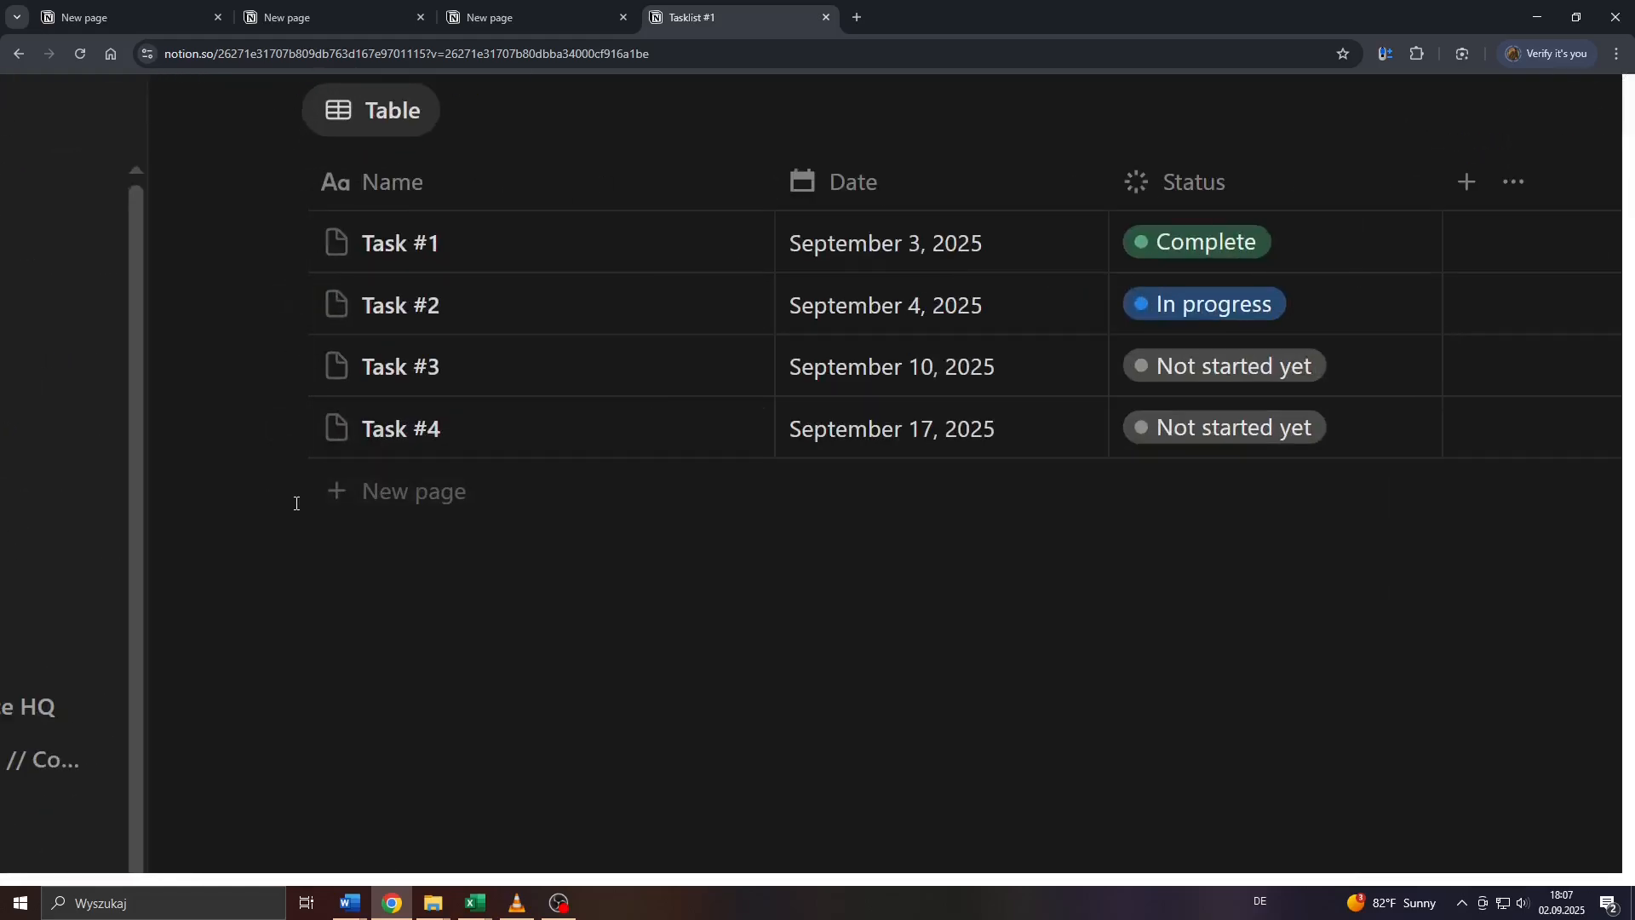
# Rename the table's Name property to "Tasks".
pyautogui.click(440, 198)
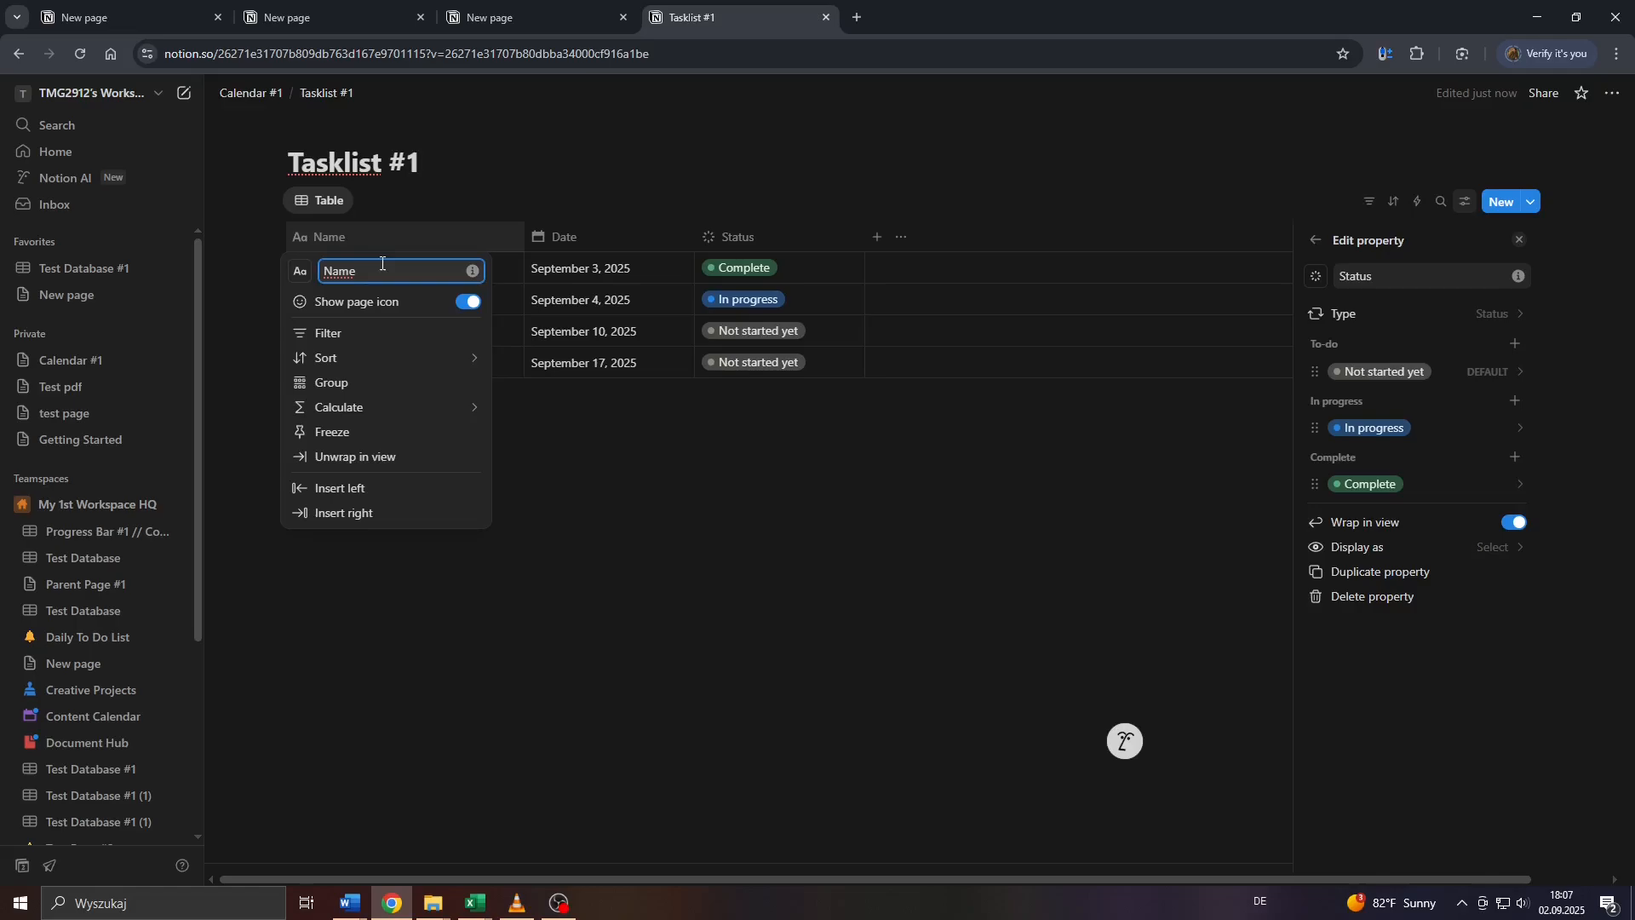
pyautogui.moveTo(379, 272); pyautogui.dragTo(309, 285)
pyautogui.write('Tasks')
pyautogui.click(434, 601)
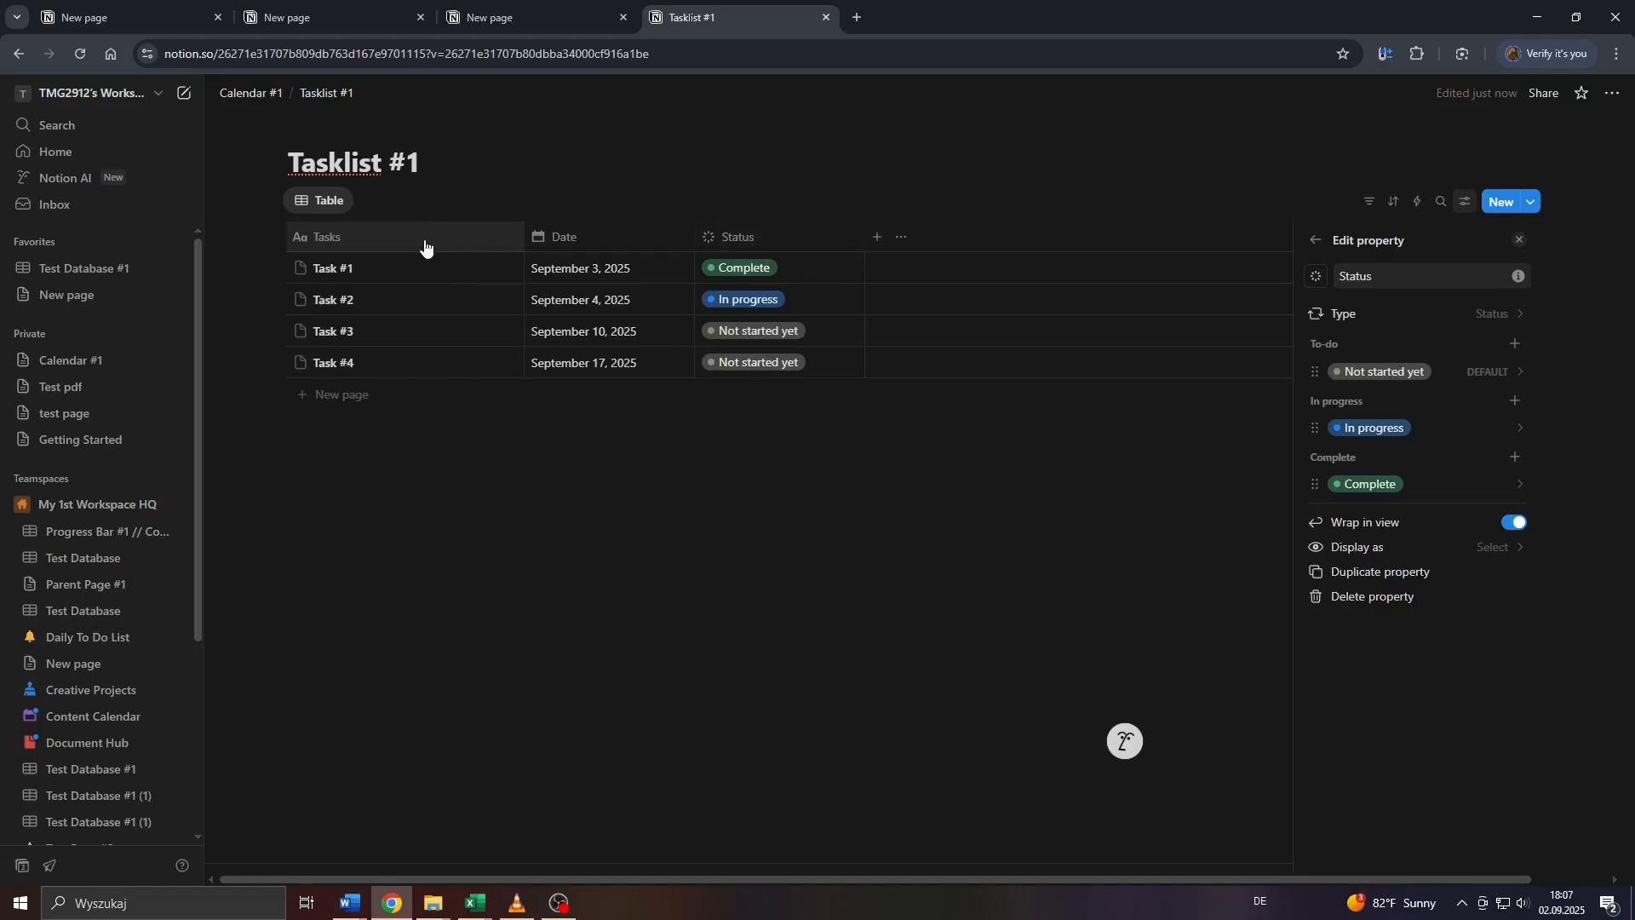
pyautogui.click(270, 239)
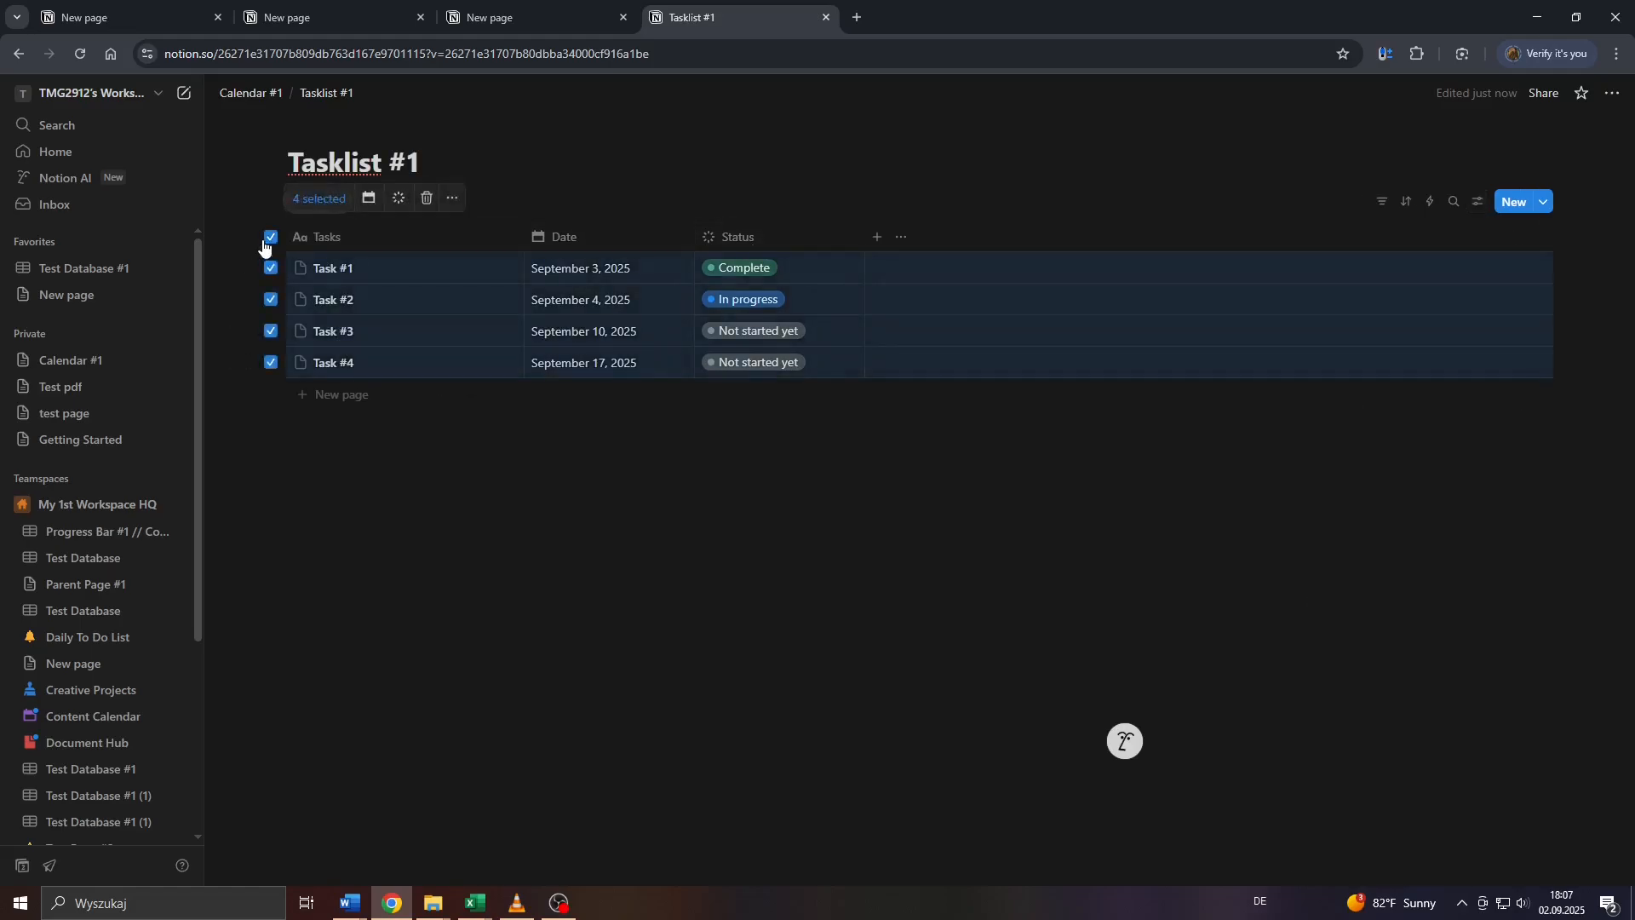
pyautogui.click(269, 240)
pyautogui.click(269, 240)
pyautogui.click(269, 240)
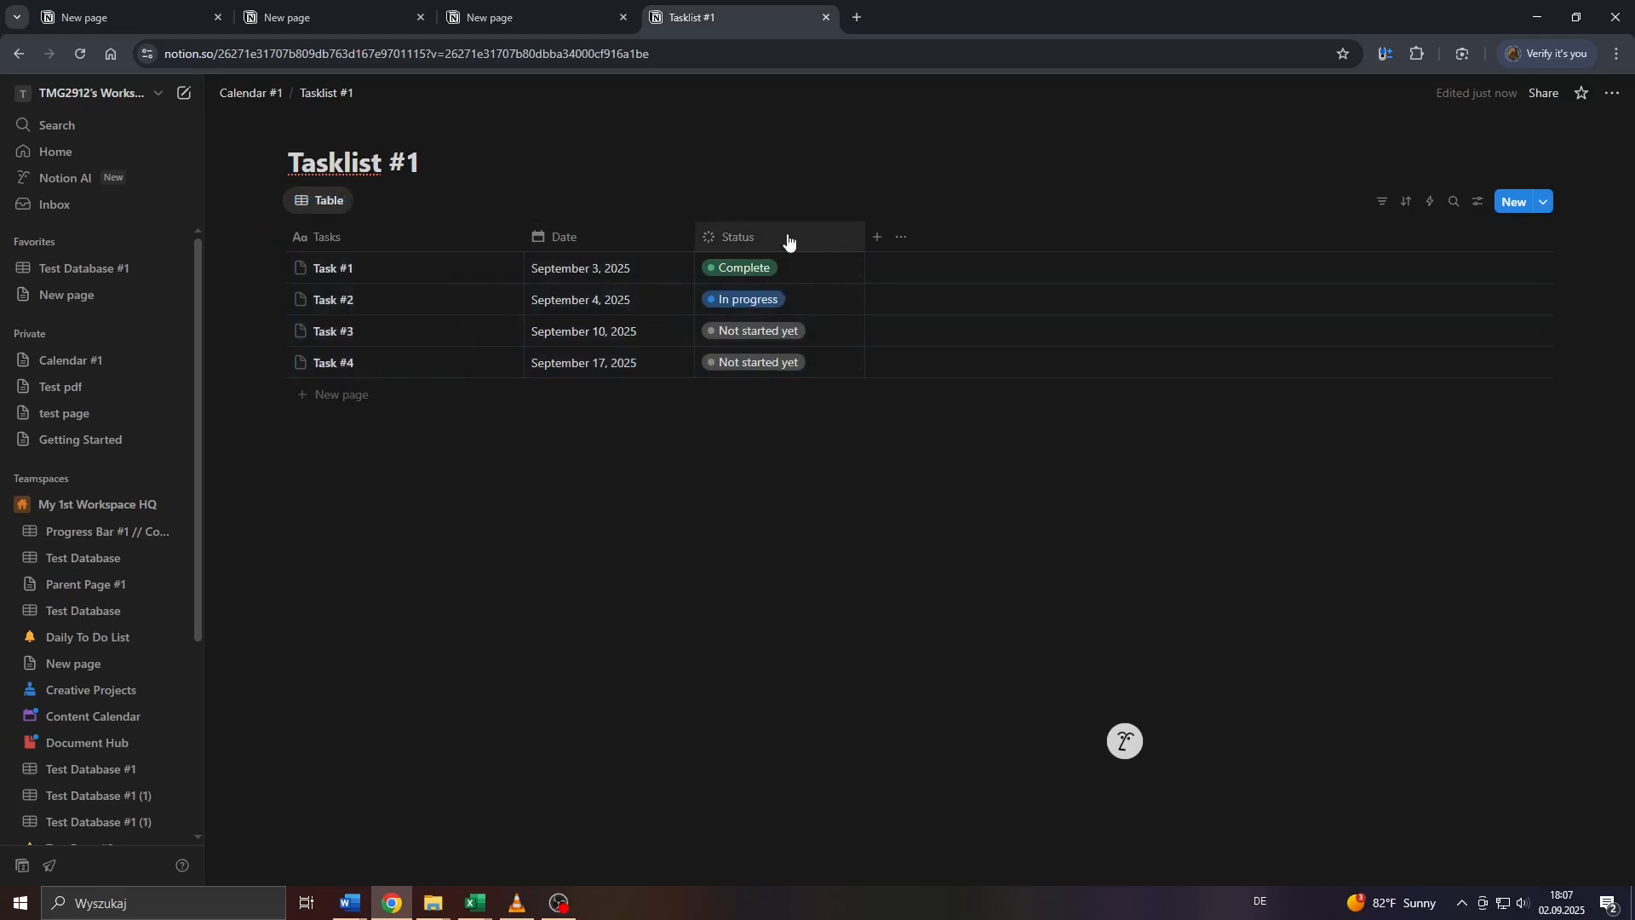
# Add a Checkbox property to the Tasklist #1 table.
pyautogui.click(874, 242)
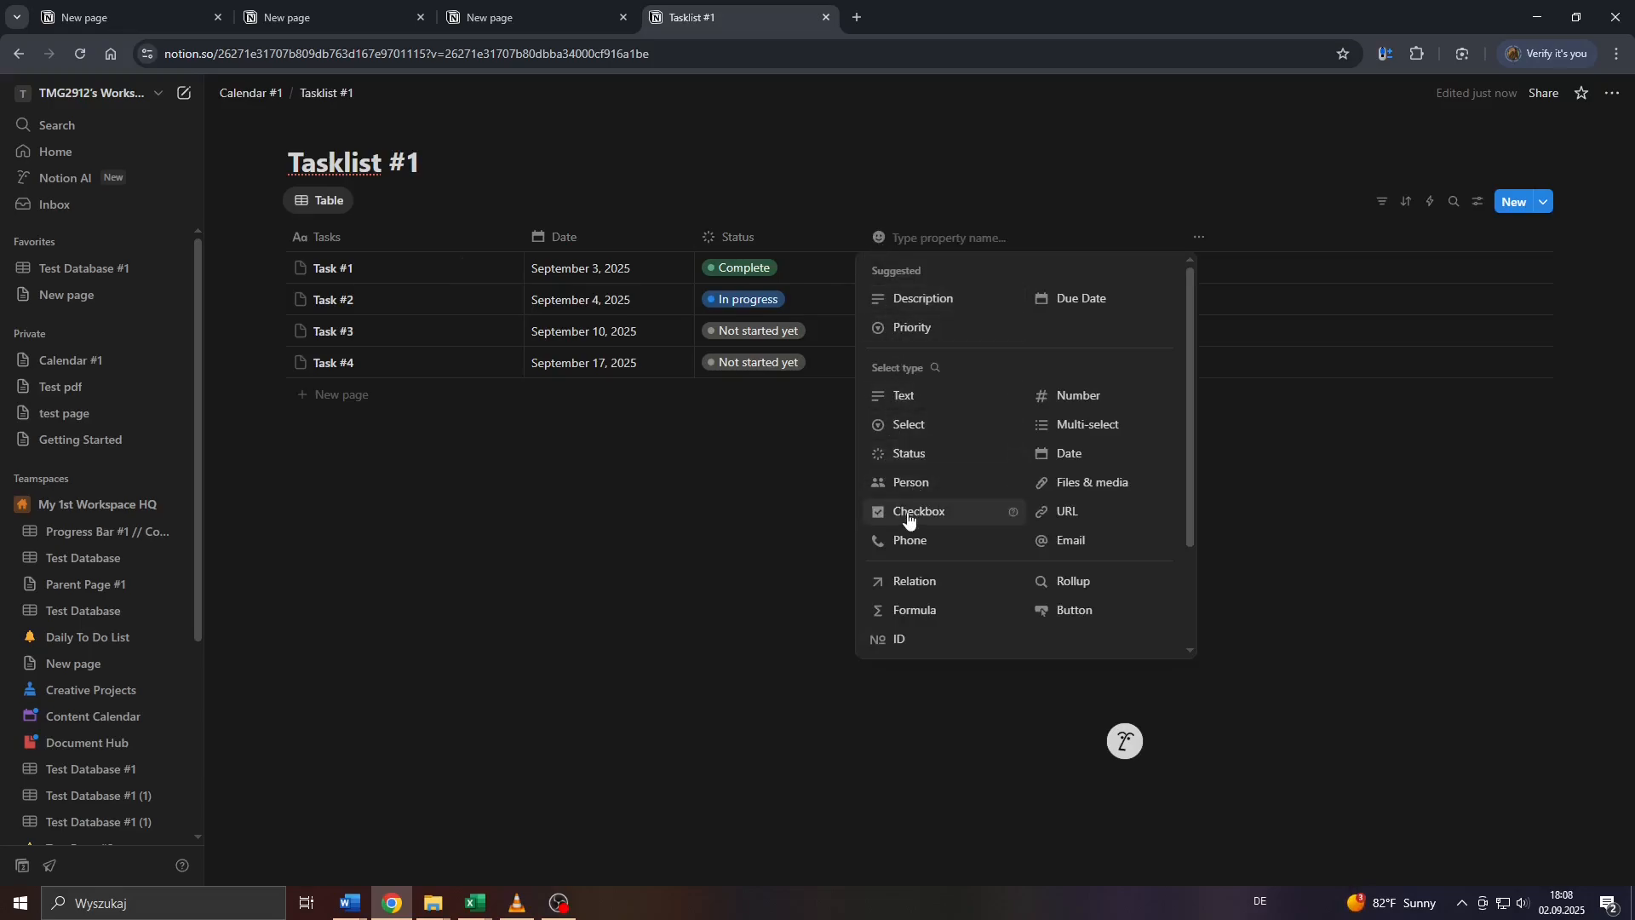
pyautogui.click(908, 521)
pyautogui.click(883, 270)
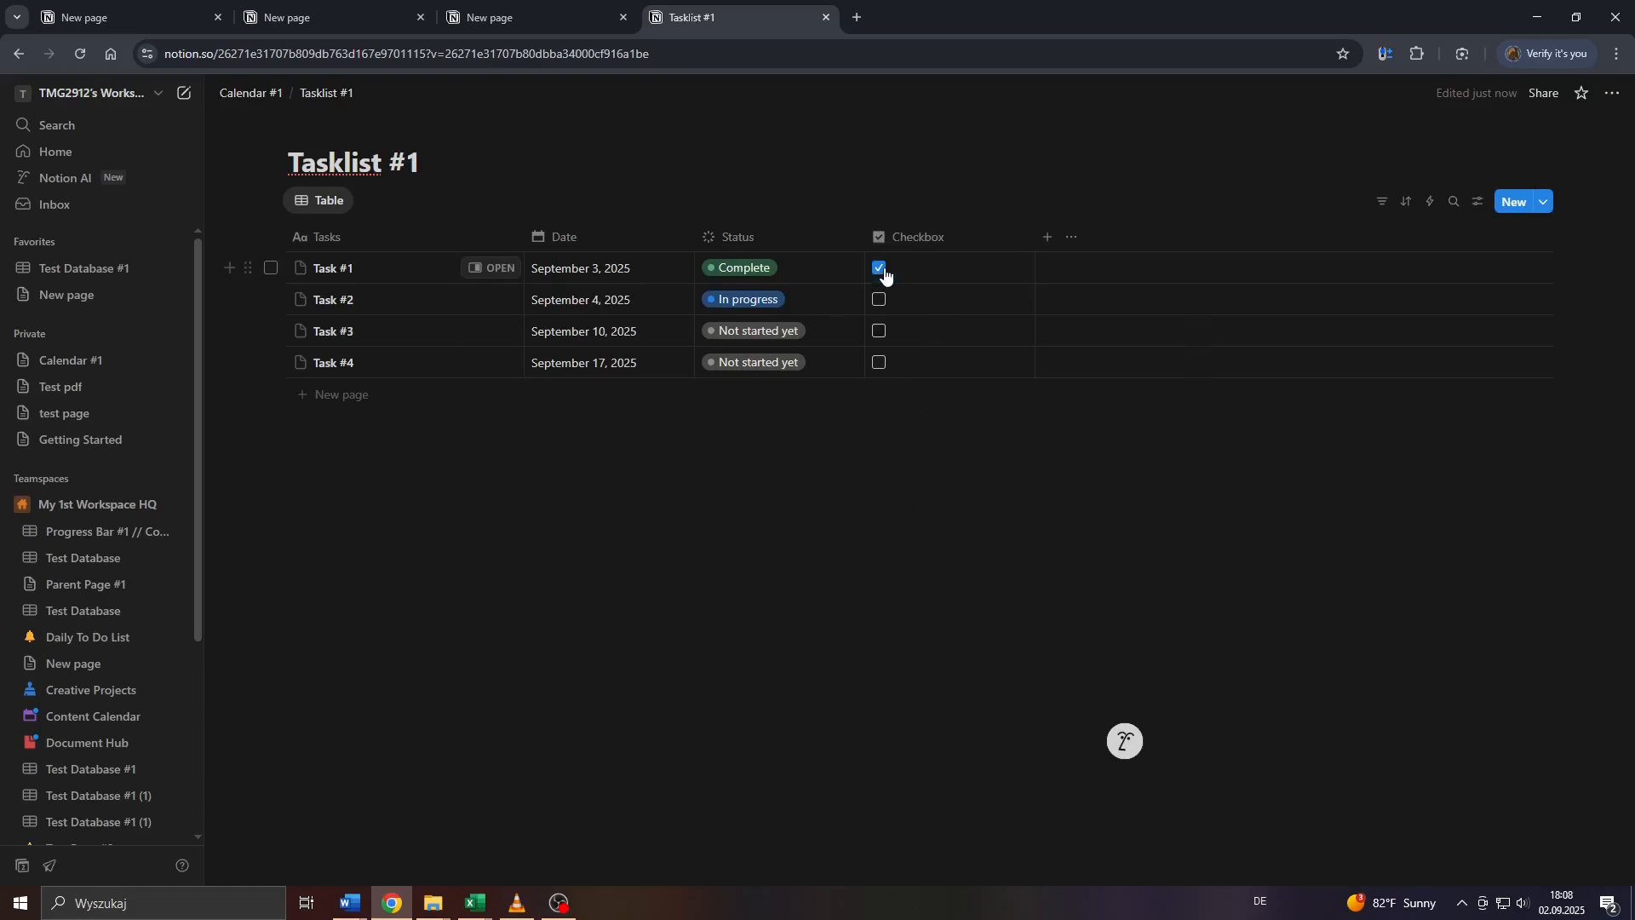
pyautogui.click(883, 270)
pyautogui.click(881, 300)
pyautogui.click(882, 330)
pyautogui.click(880, 362)
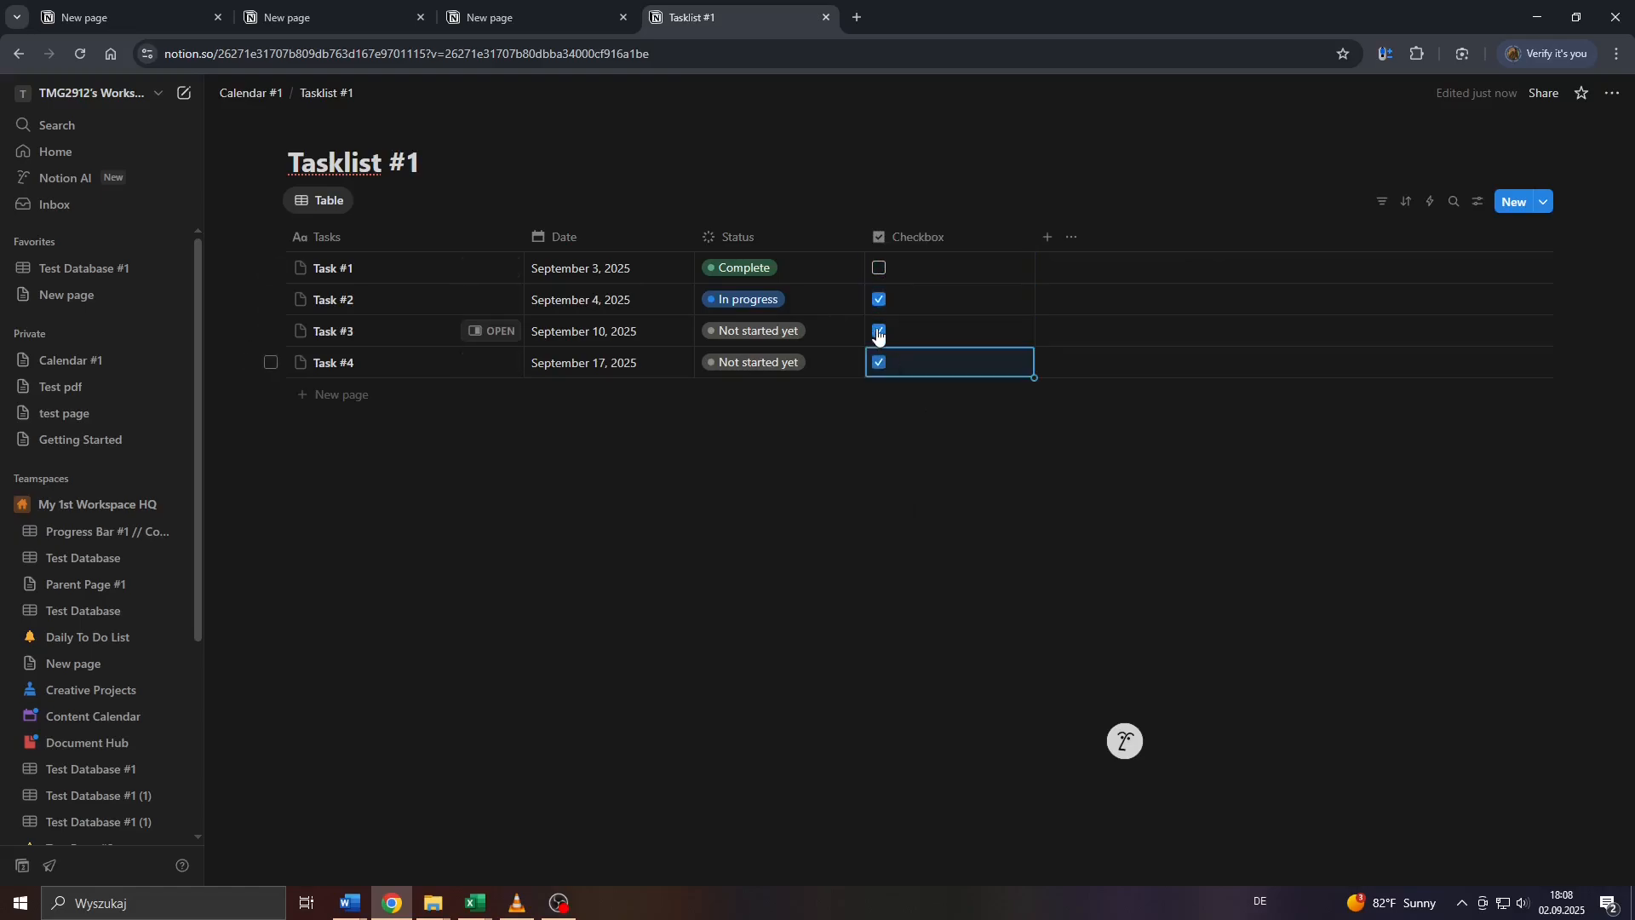
pyautogui.click(879, 330)
pyautogui.click(880, 299)
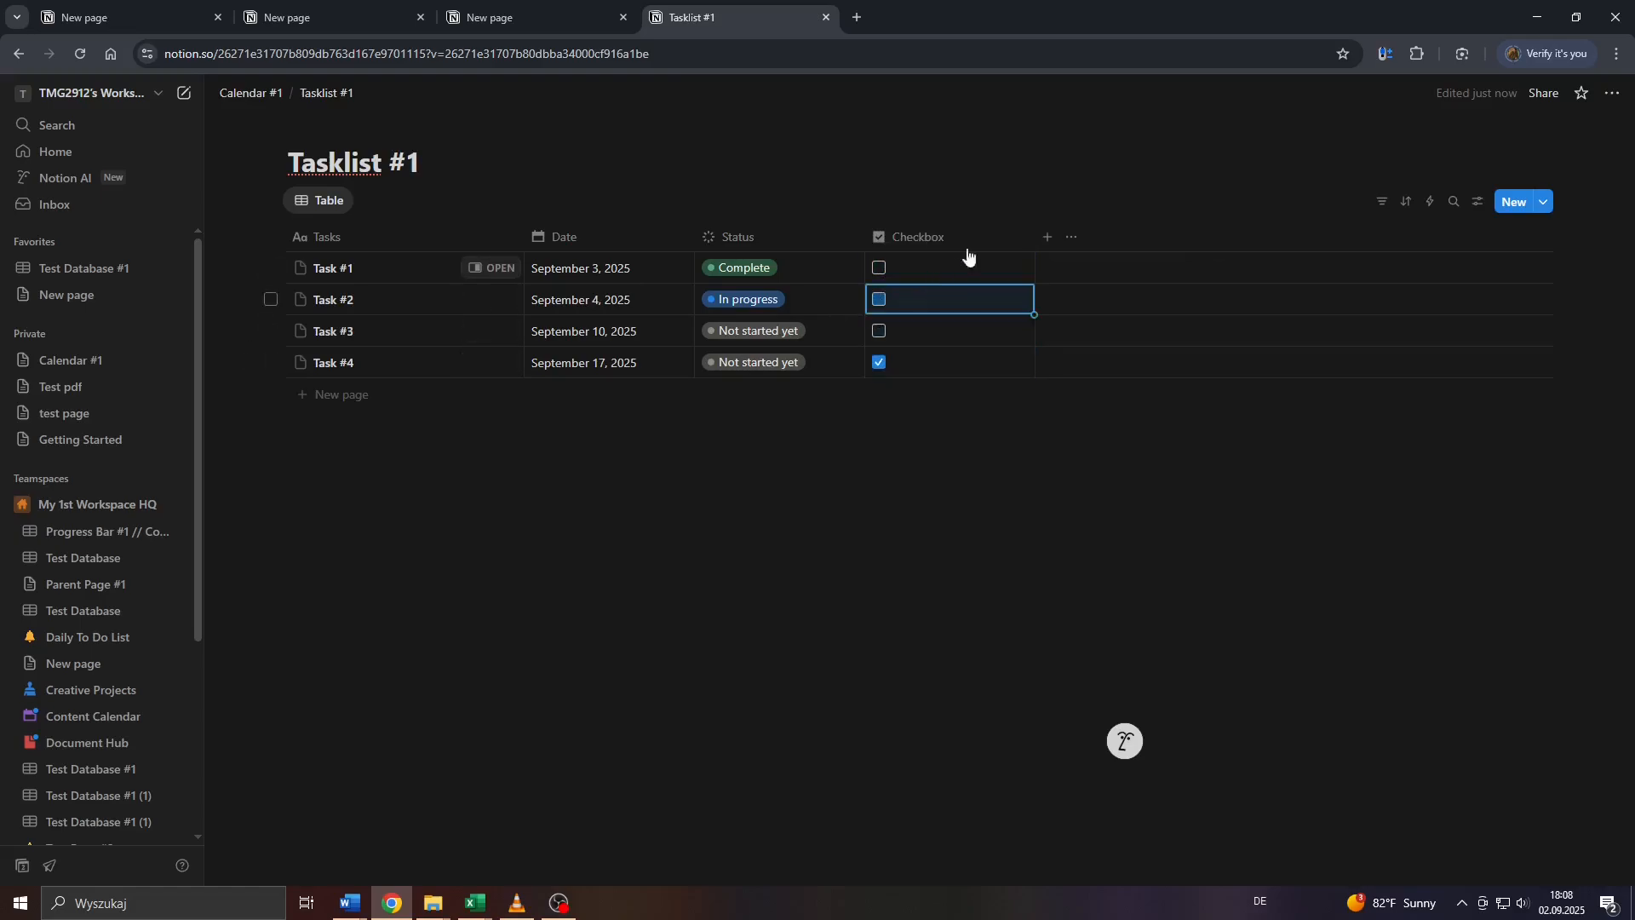
pyautogui.click(920, 238)
pyautogui.click(769, 423)
pyautogui.click(879, 362)
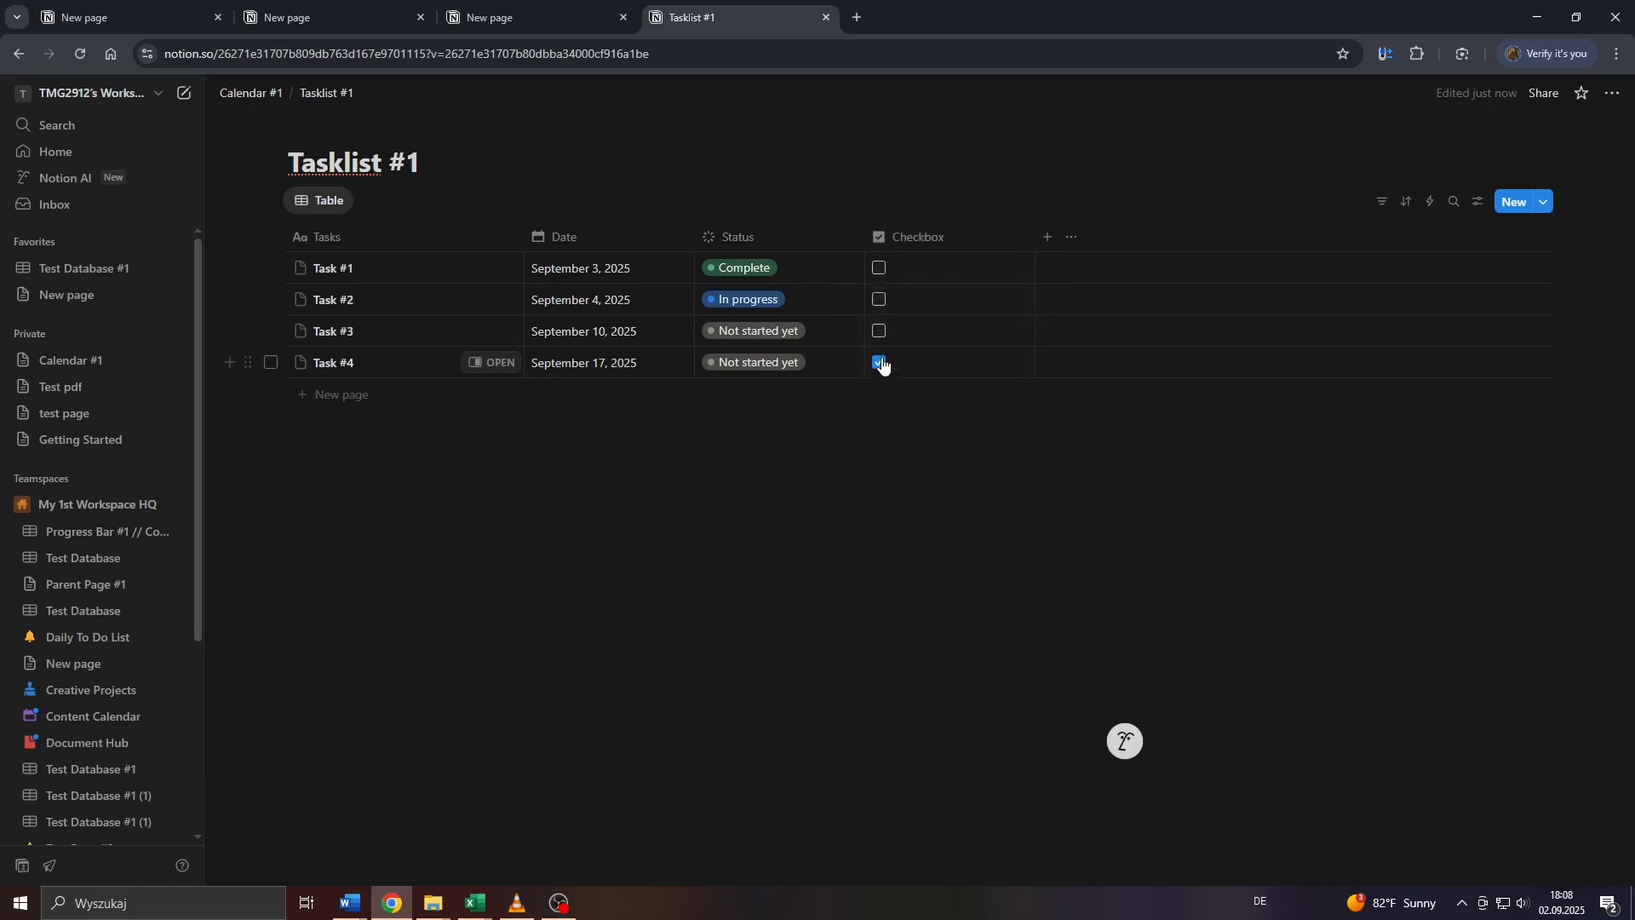
pyautogui.click(930, 240)
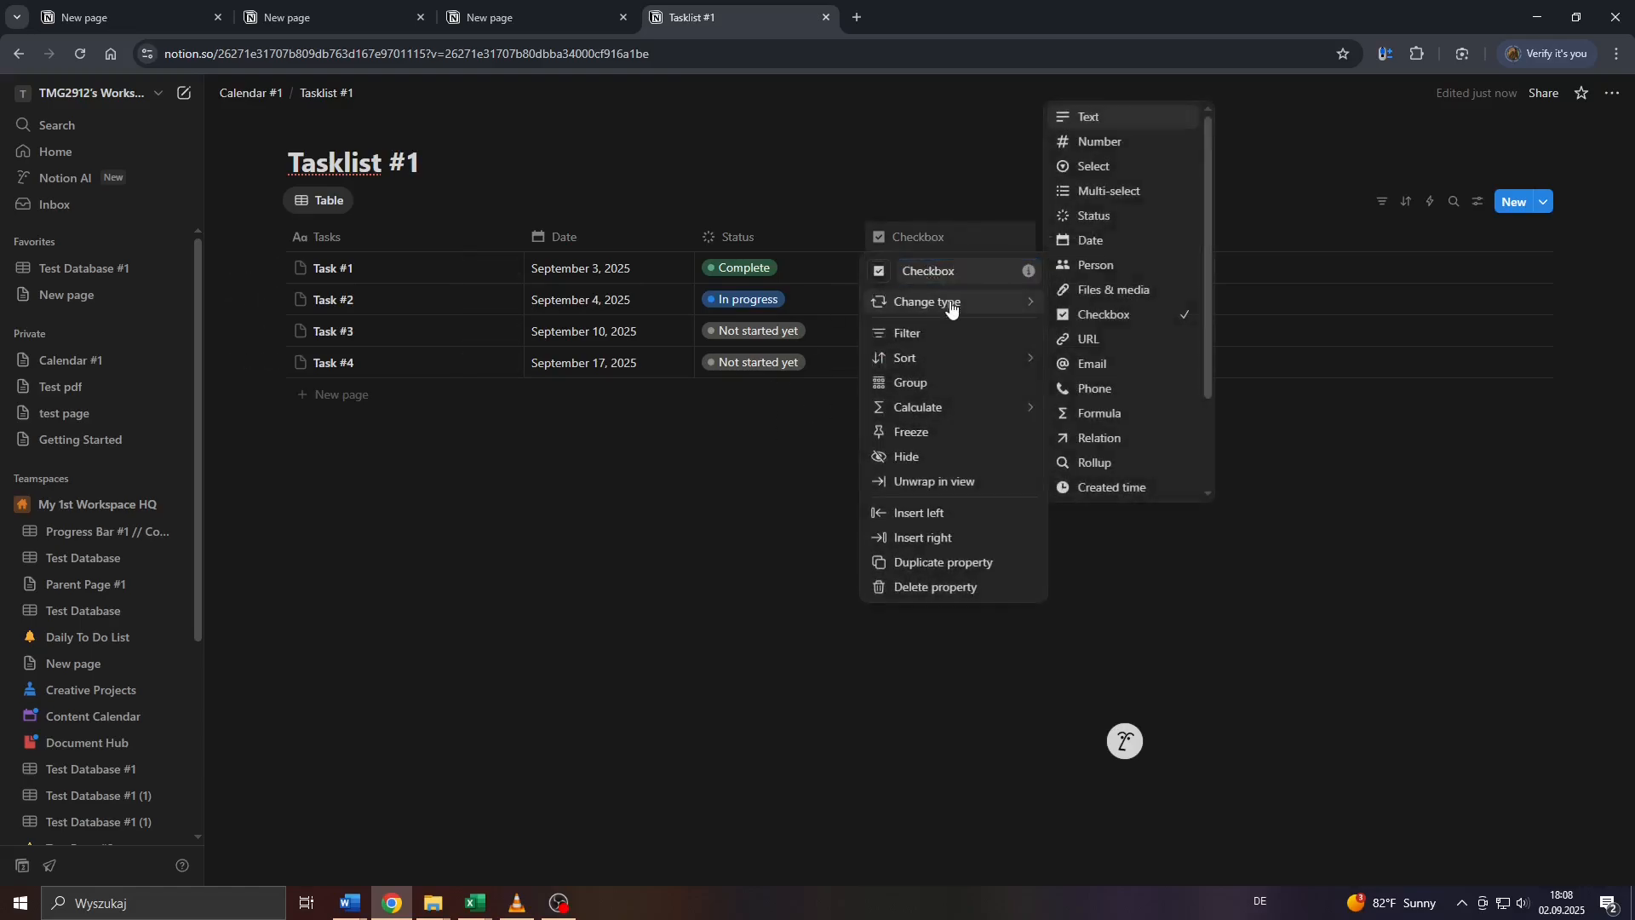
pyautogui.click(787, 434)
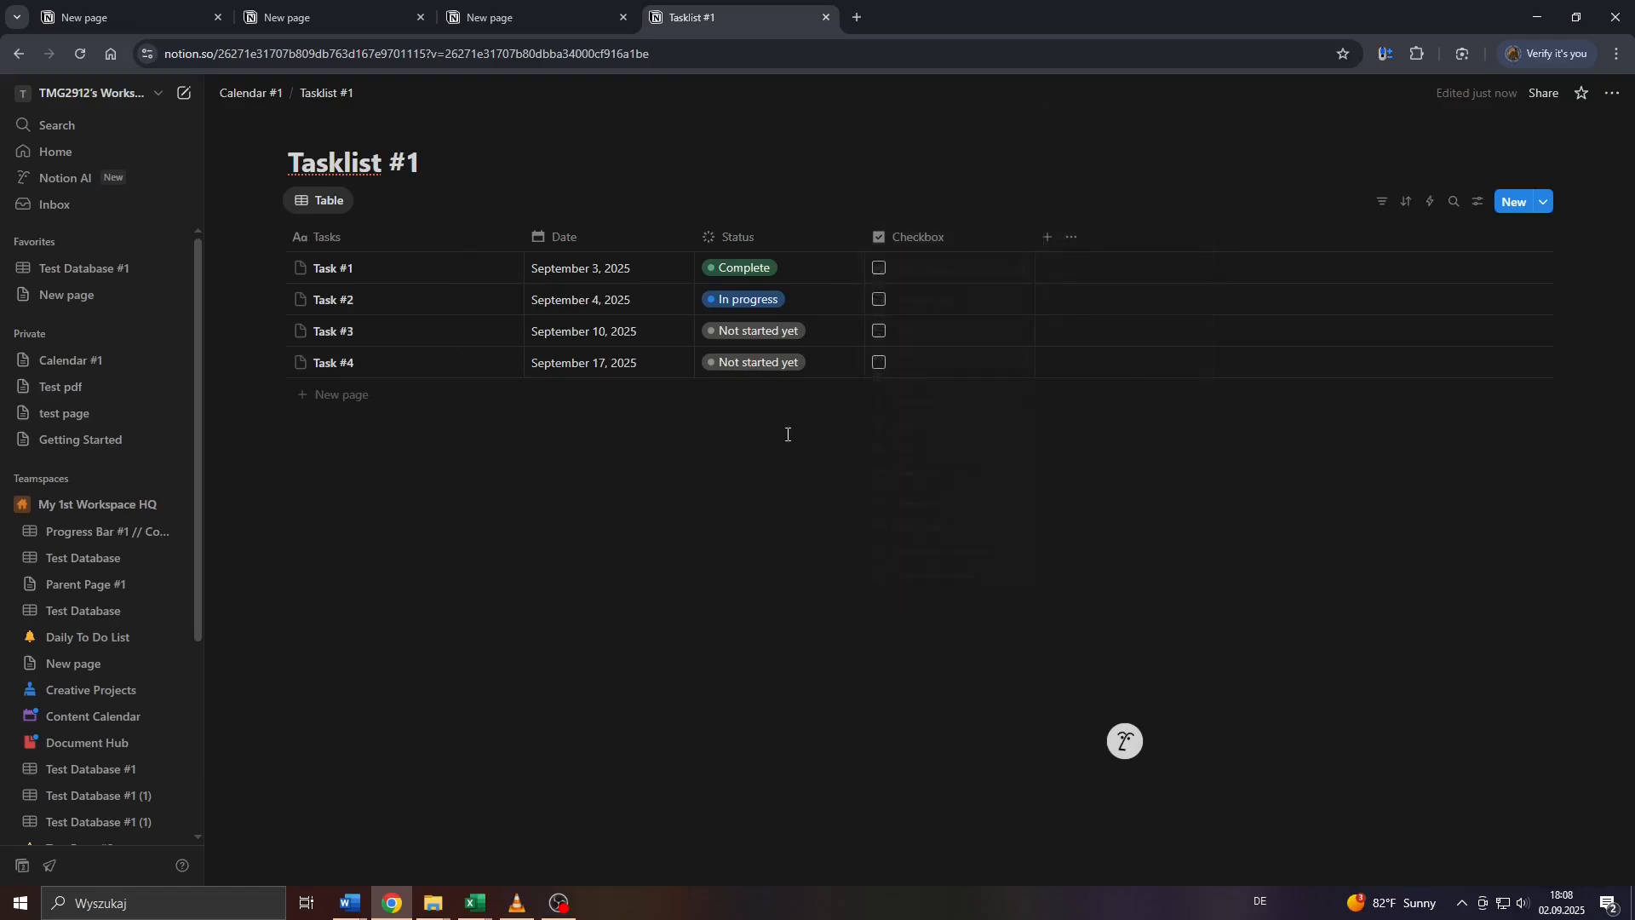
# Tick the Checkbox property for Task #1 only, with the other three tasks unticked.
pyautogui.click(882, 298)
pyautogui.click(878, 331)
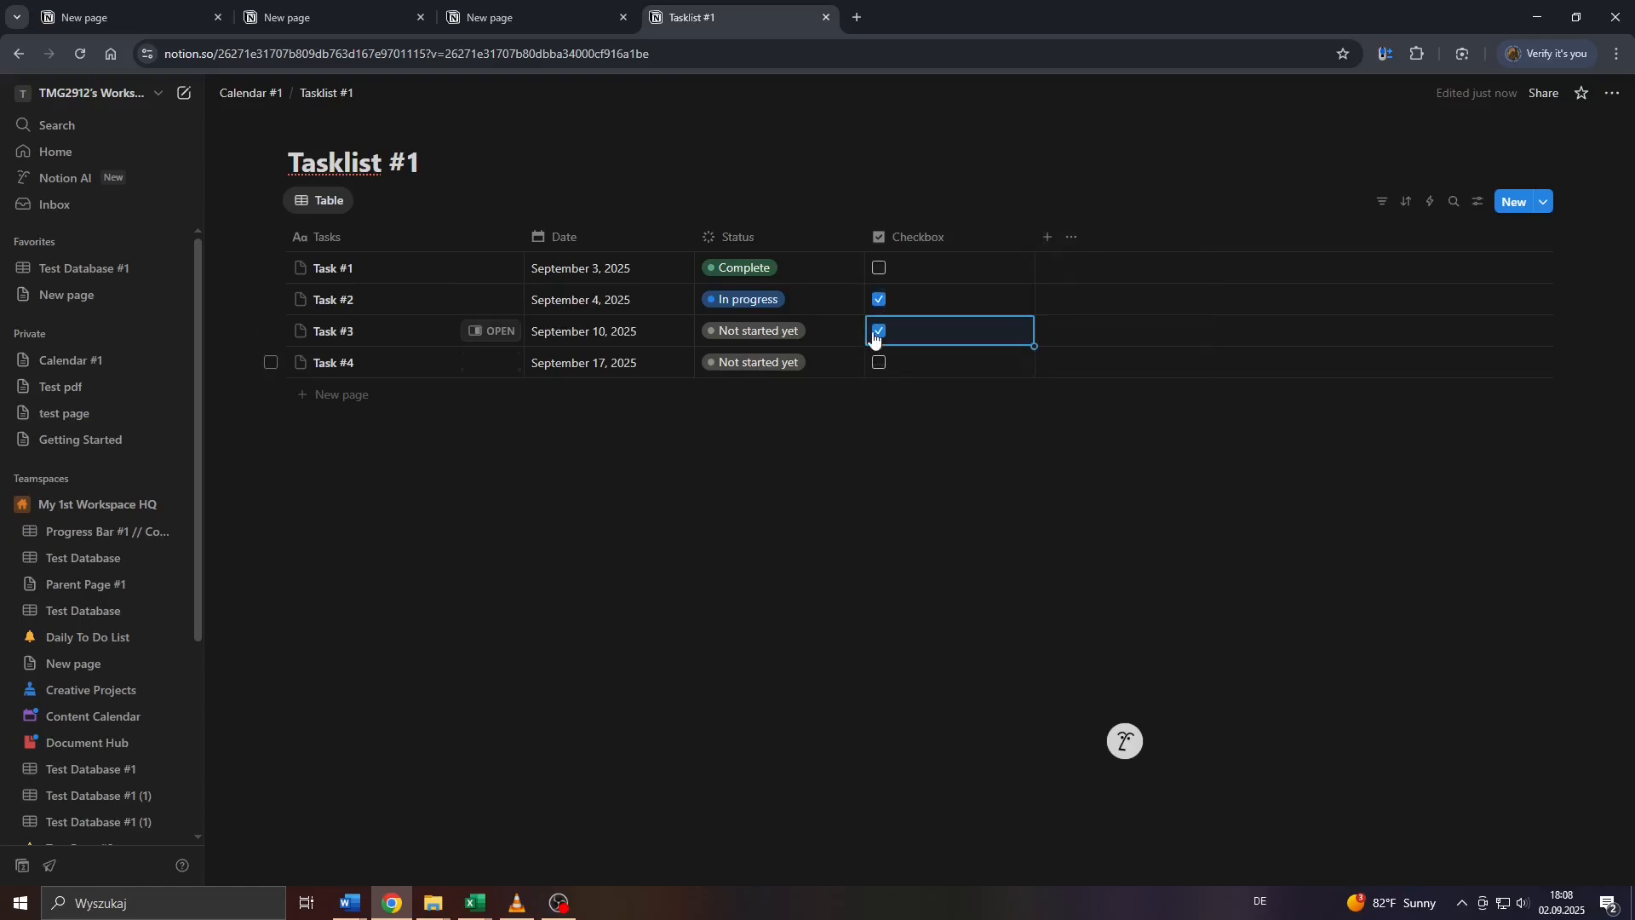
pyautogui.click(878, 268)
pyautogui.click(879, 299)
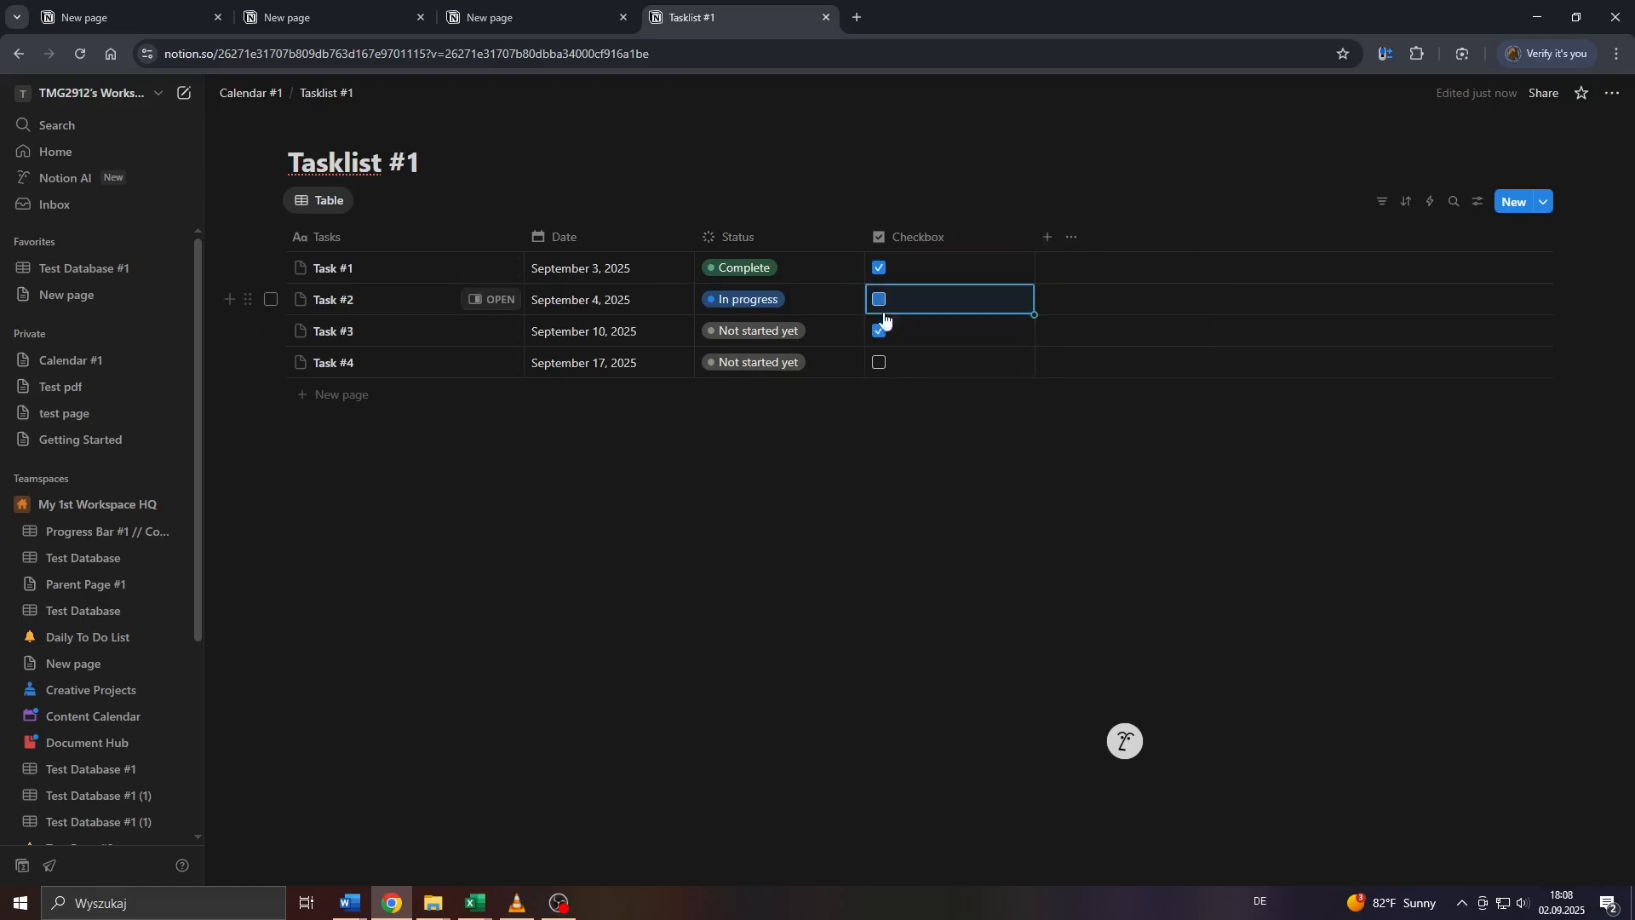
pyautogui.click(879, 331)
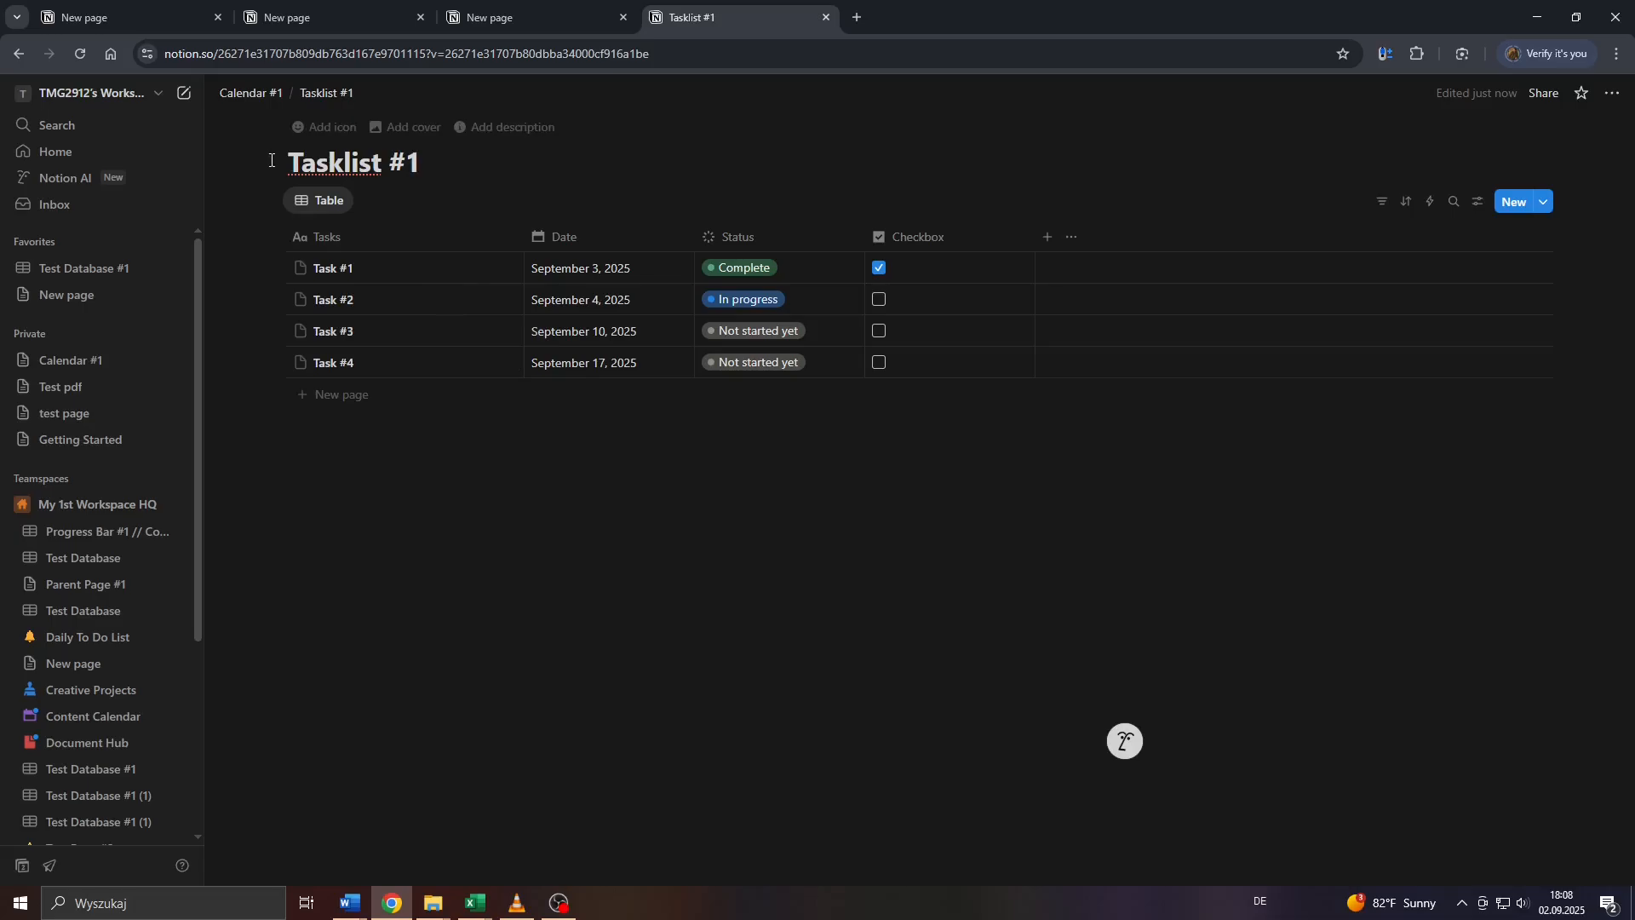
pyautogui.hotkey('ctrl', '+')
pyautogui.hotkey('ctrl', '+')
pyautogui.hotkey('ctrl', '+')
pyautogui.hotkey('ctrl', '0')
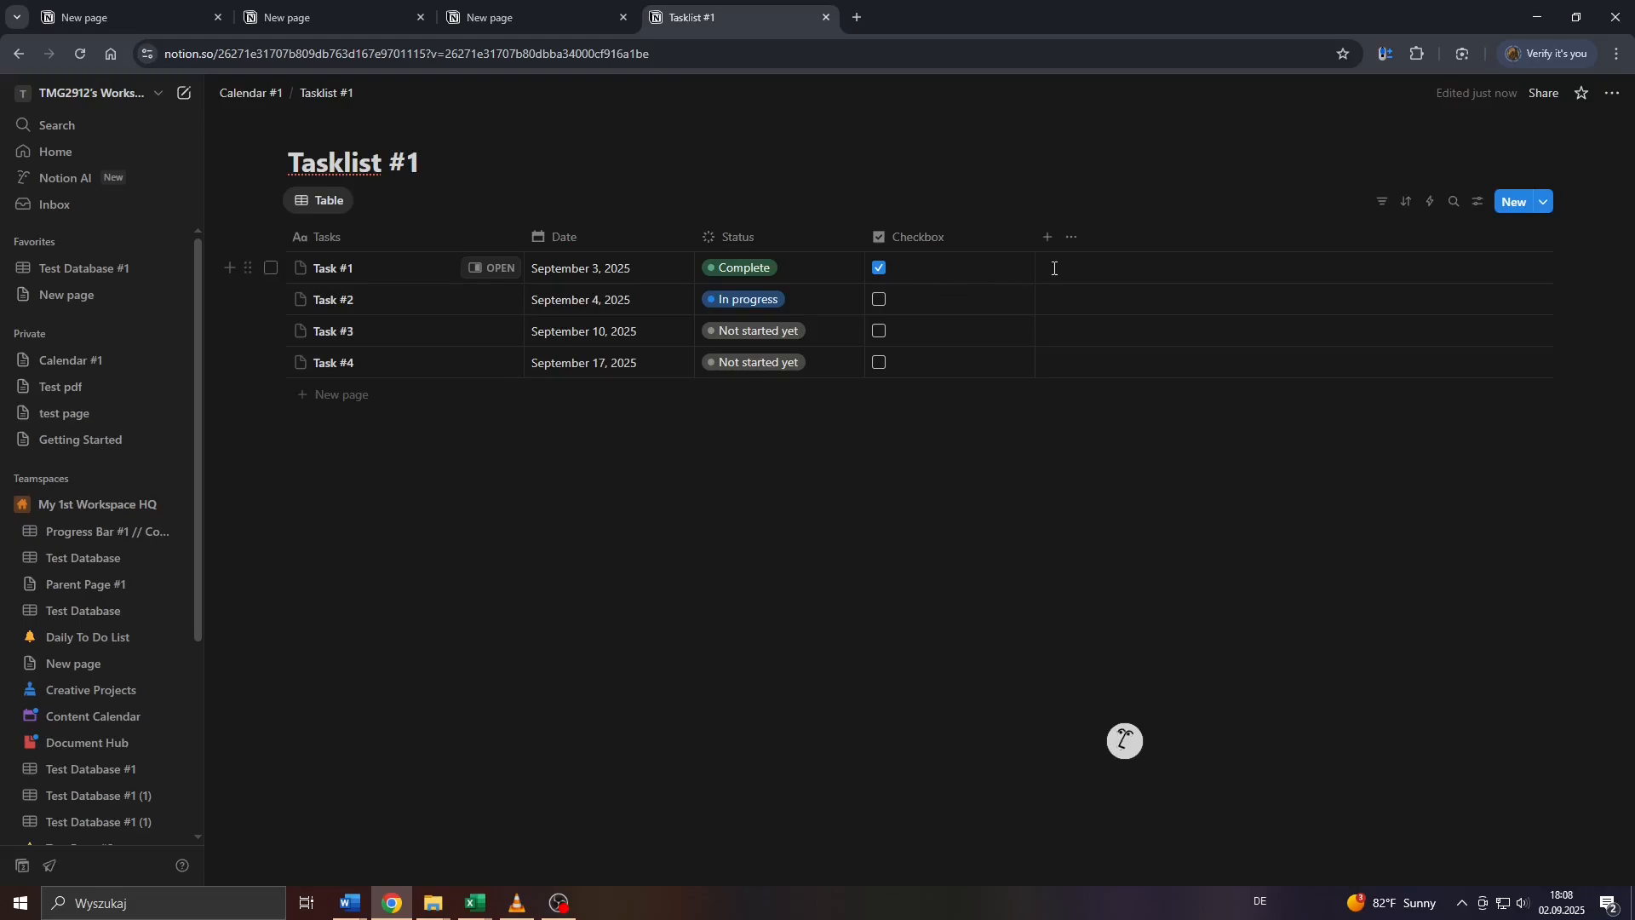
# Add a Calendar view to the Tasklist #1 database, keeping the default view settings.
pyautogui.click(368, 201)
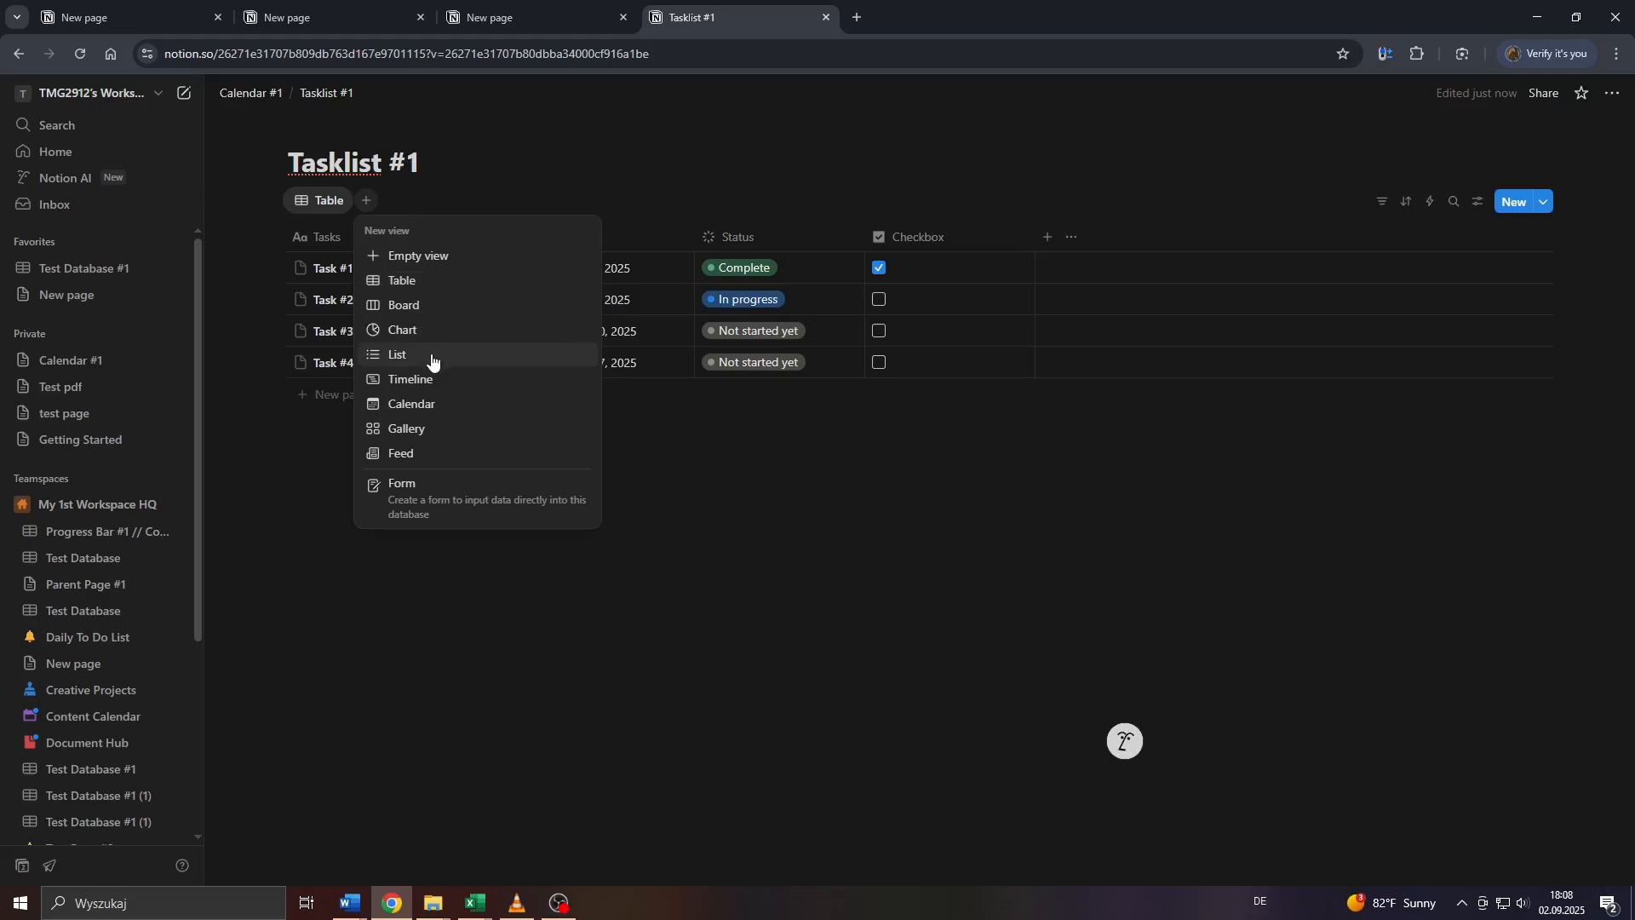
pyautogui.click(421, 406)
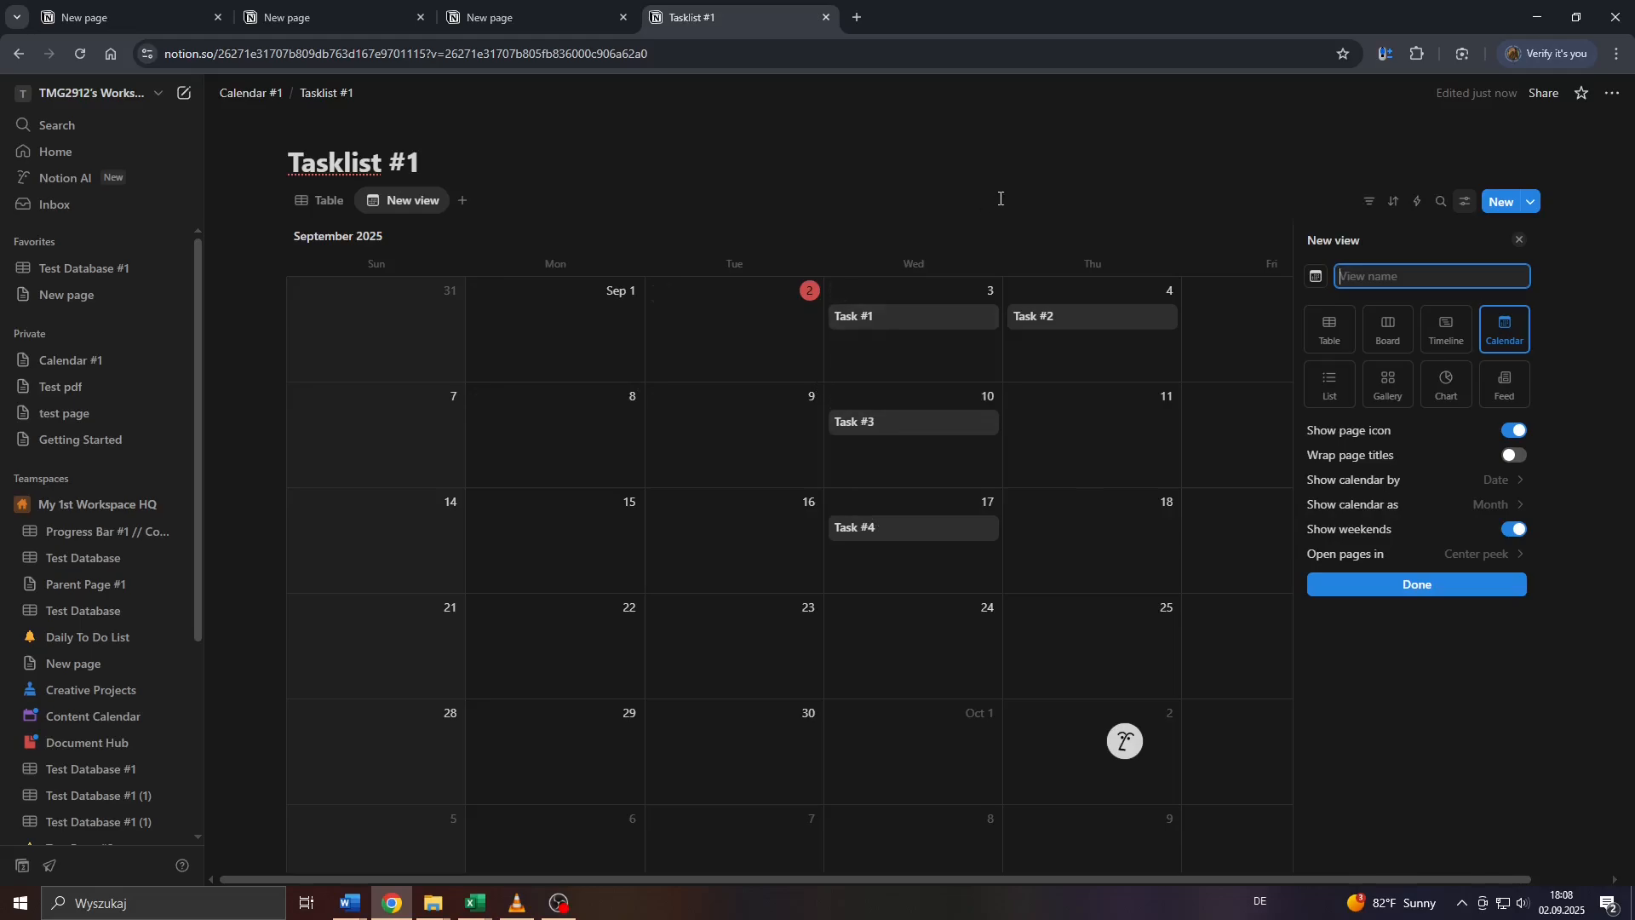
pyautogui.click(1520, 241)
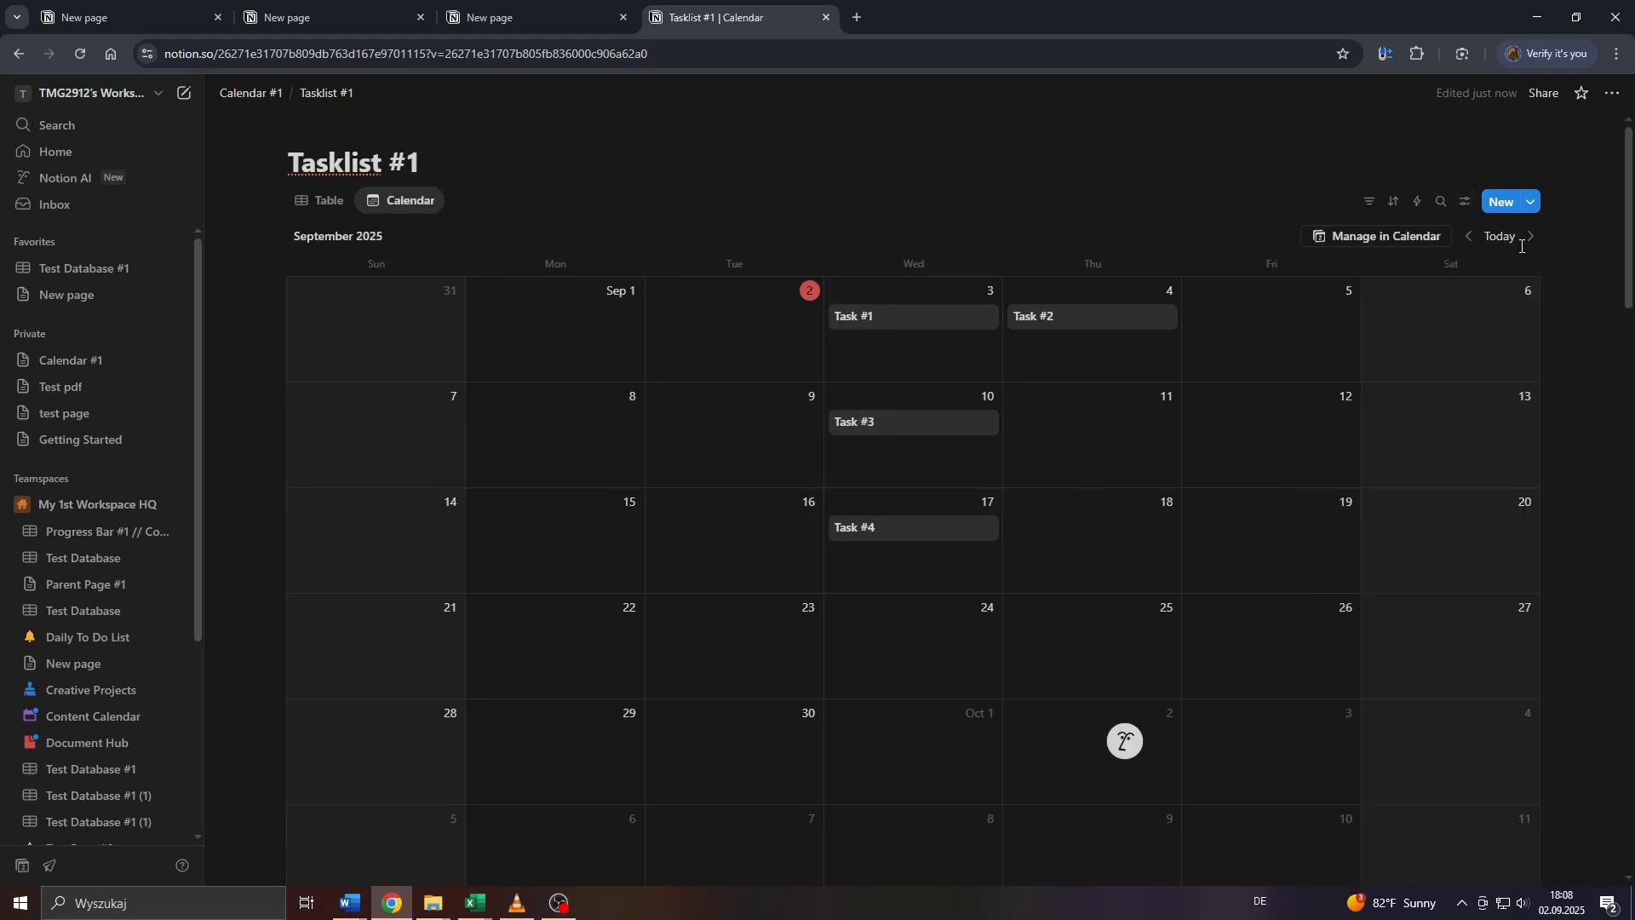
# Compare the Table and Calendar views of Tasklist #1 and browse the months around September 2025 for scheduled tasks.
pyautogui.click(311, 205)
pyautogui.click(391, 204)
pyautogui.click(335, 204)
pyautogui.click(381, 204)
pyautogui.click(1469, 240)
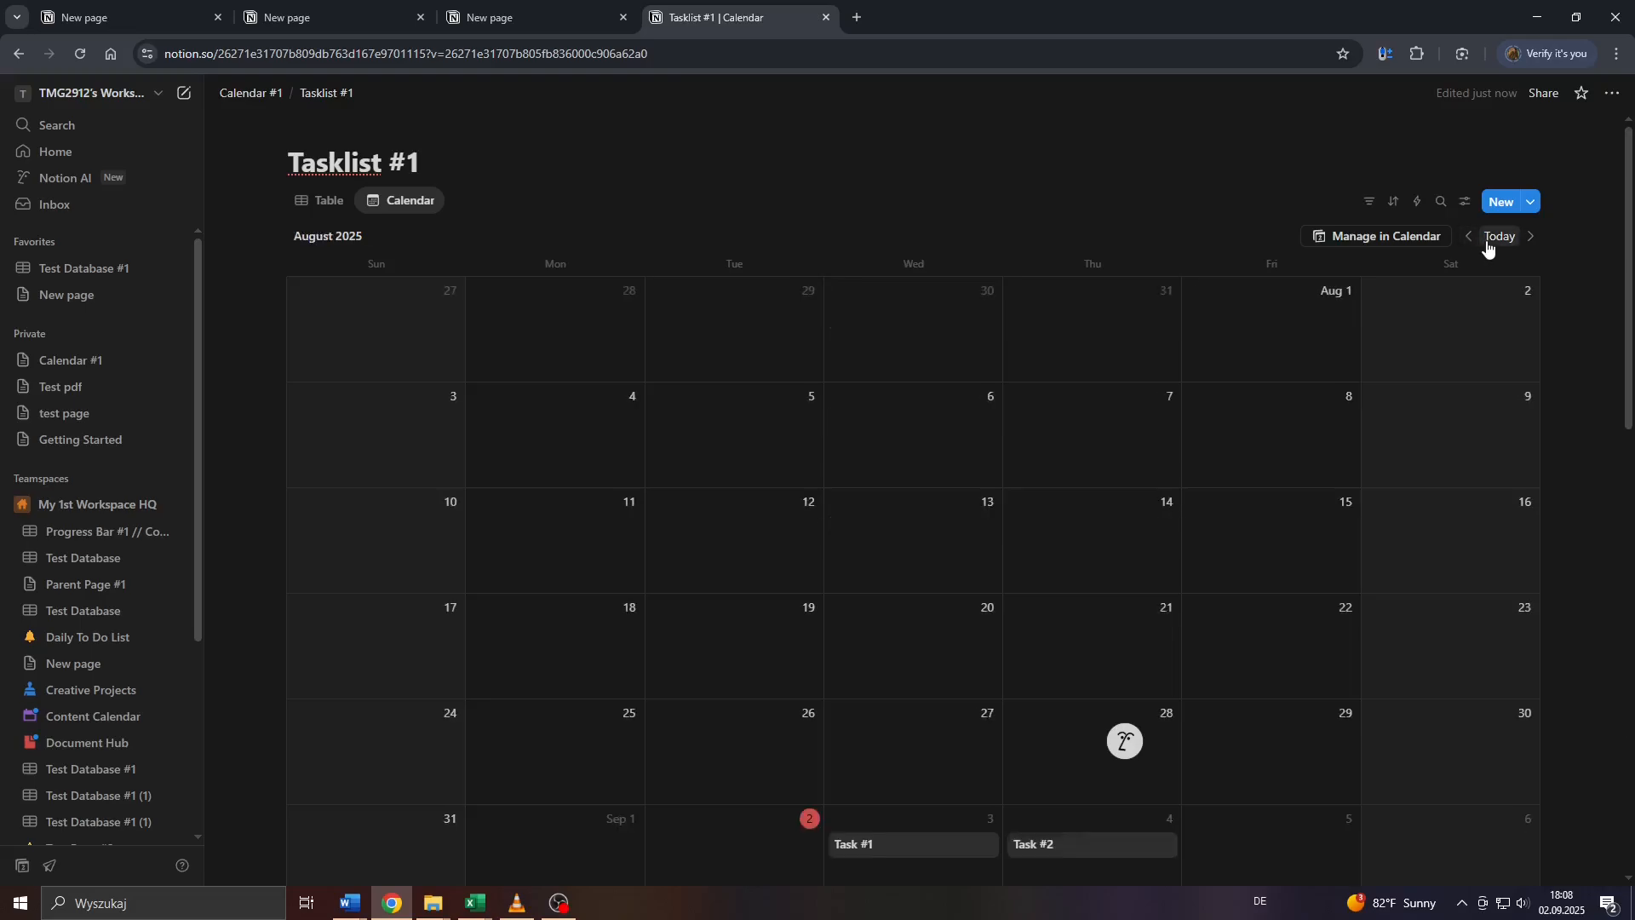
pyautogui.click(1530, 239)
pyautogui.click(1530, 240)
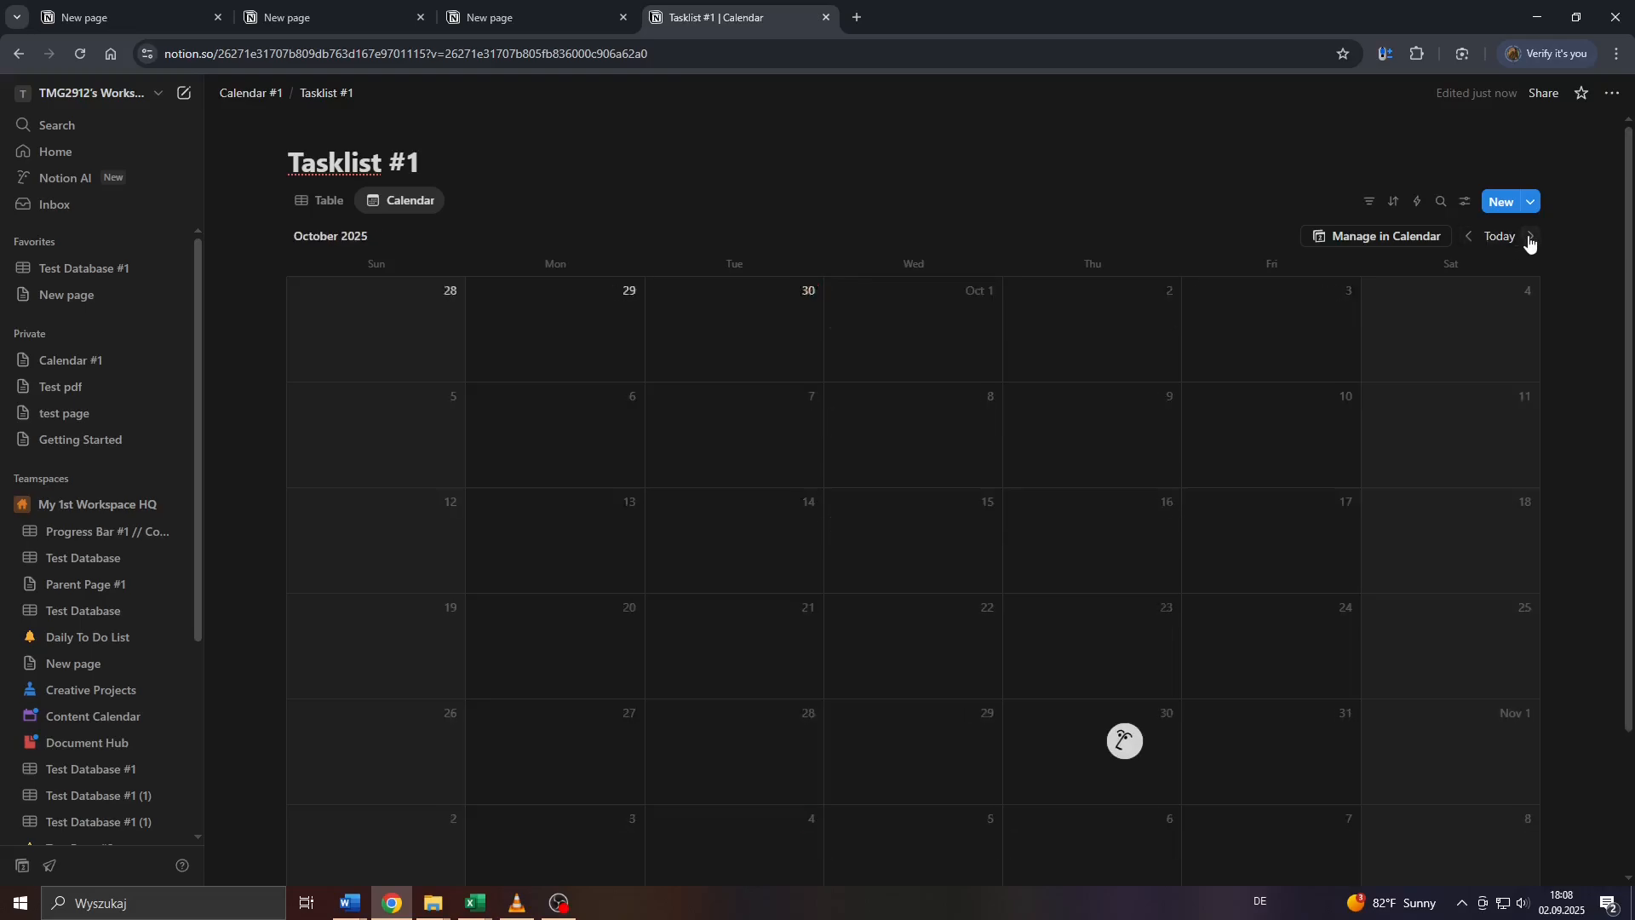
pyautogui.click(1470, 240)
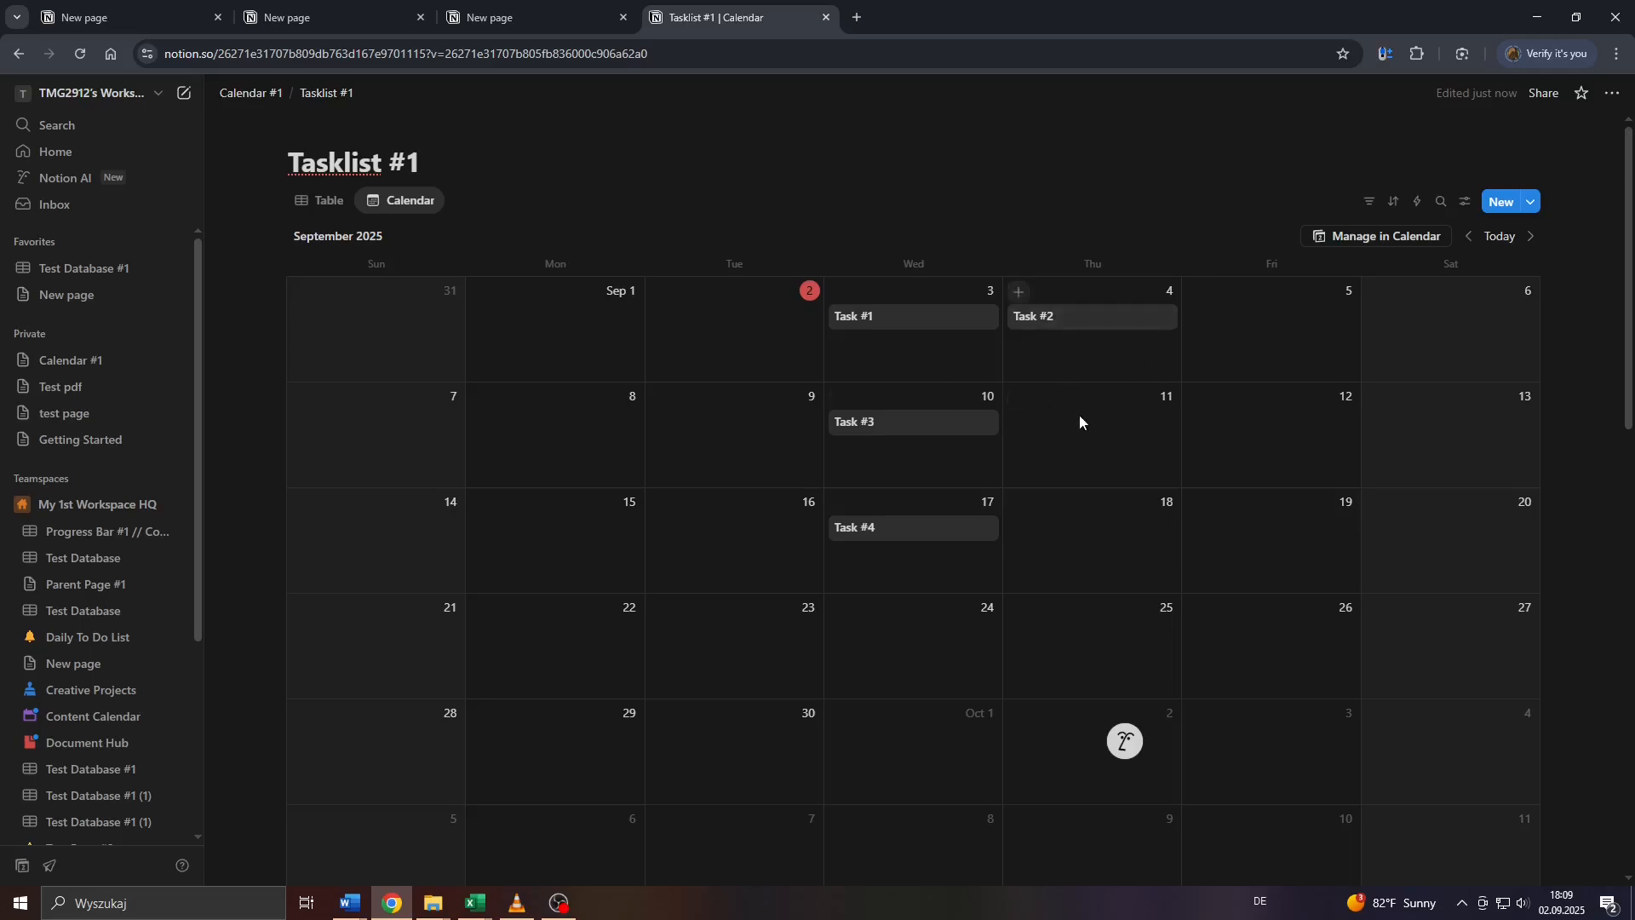
# Add Task #5 to the Tasklist #1 table with the date November 4, 2025.
pyautogui.click(339, 210)
pyautogui.click(354, 395)
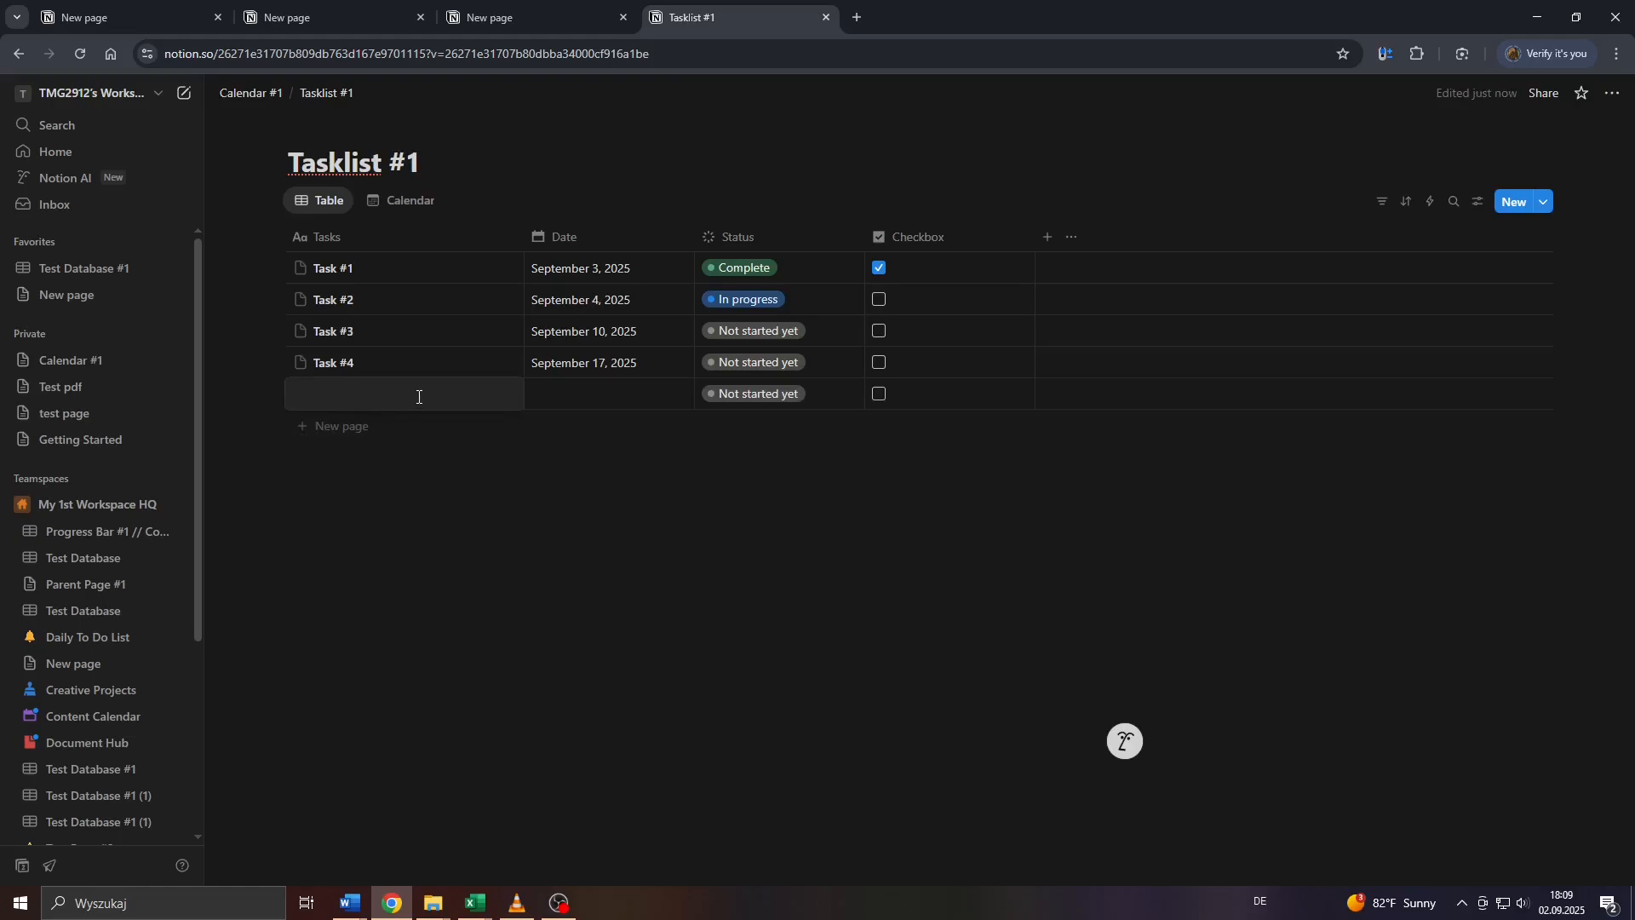
pyautogui.write('Task #5')
pyautogui.click(559, 395)
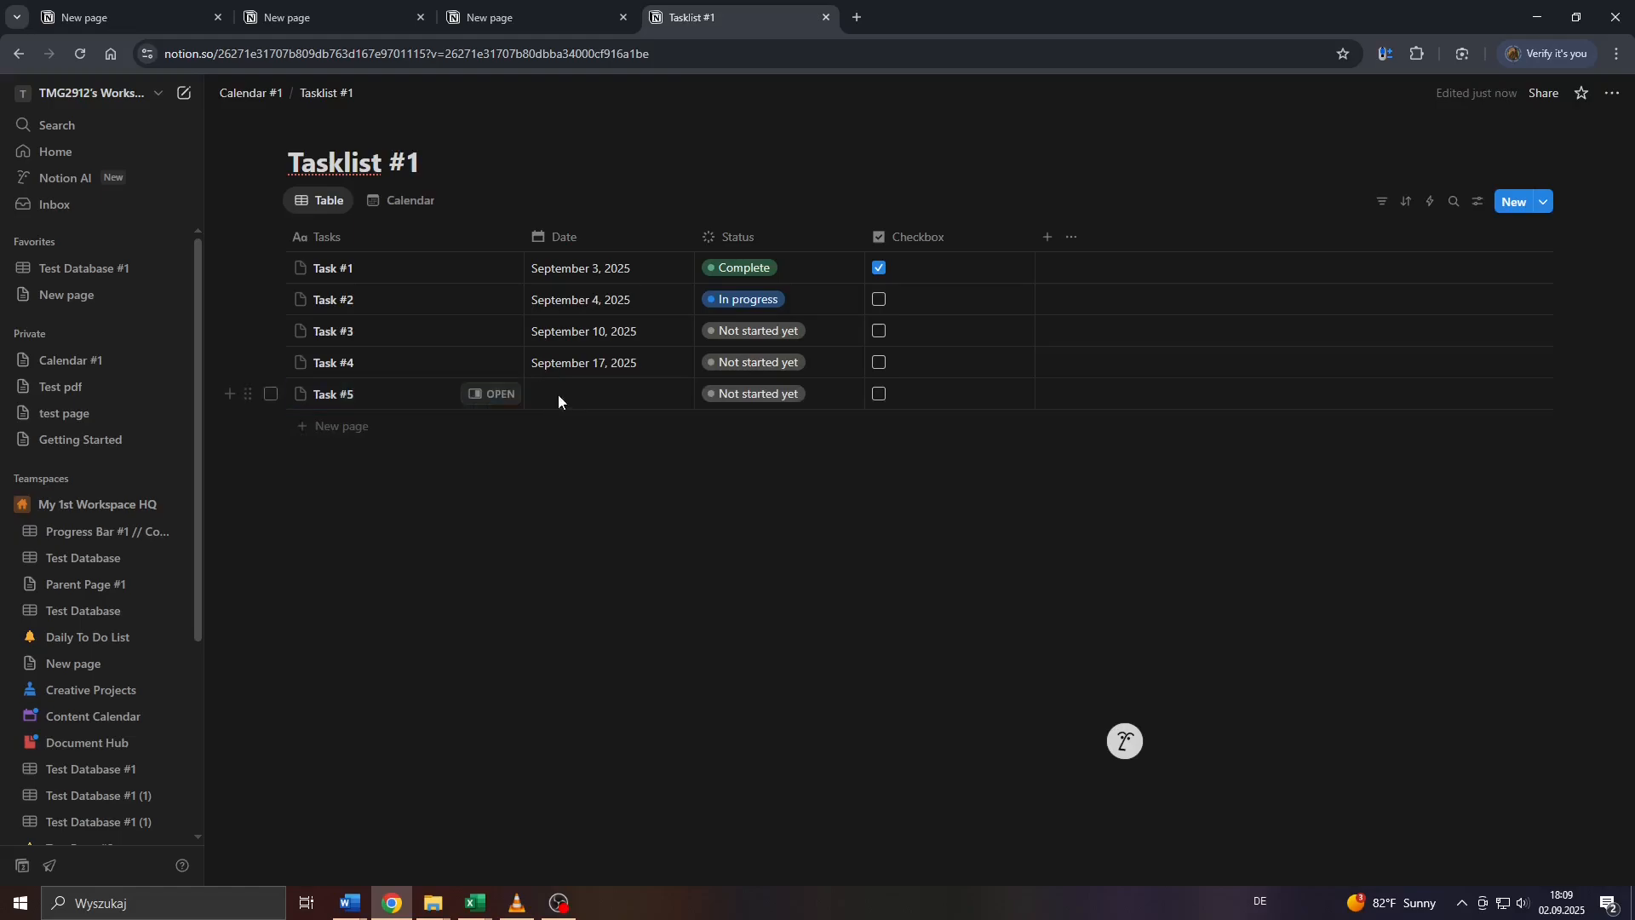
pyautogui.click(712, 461)
pyautogui.click(712, 461)
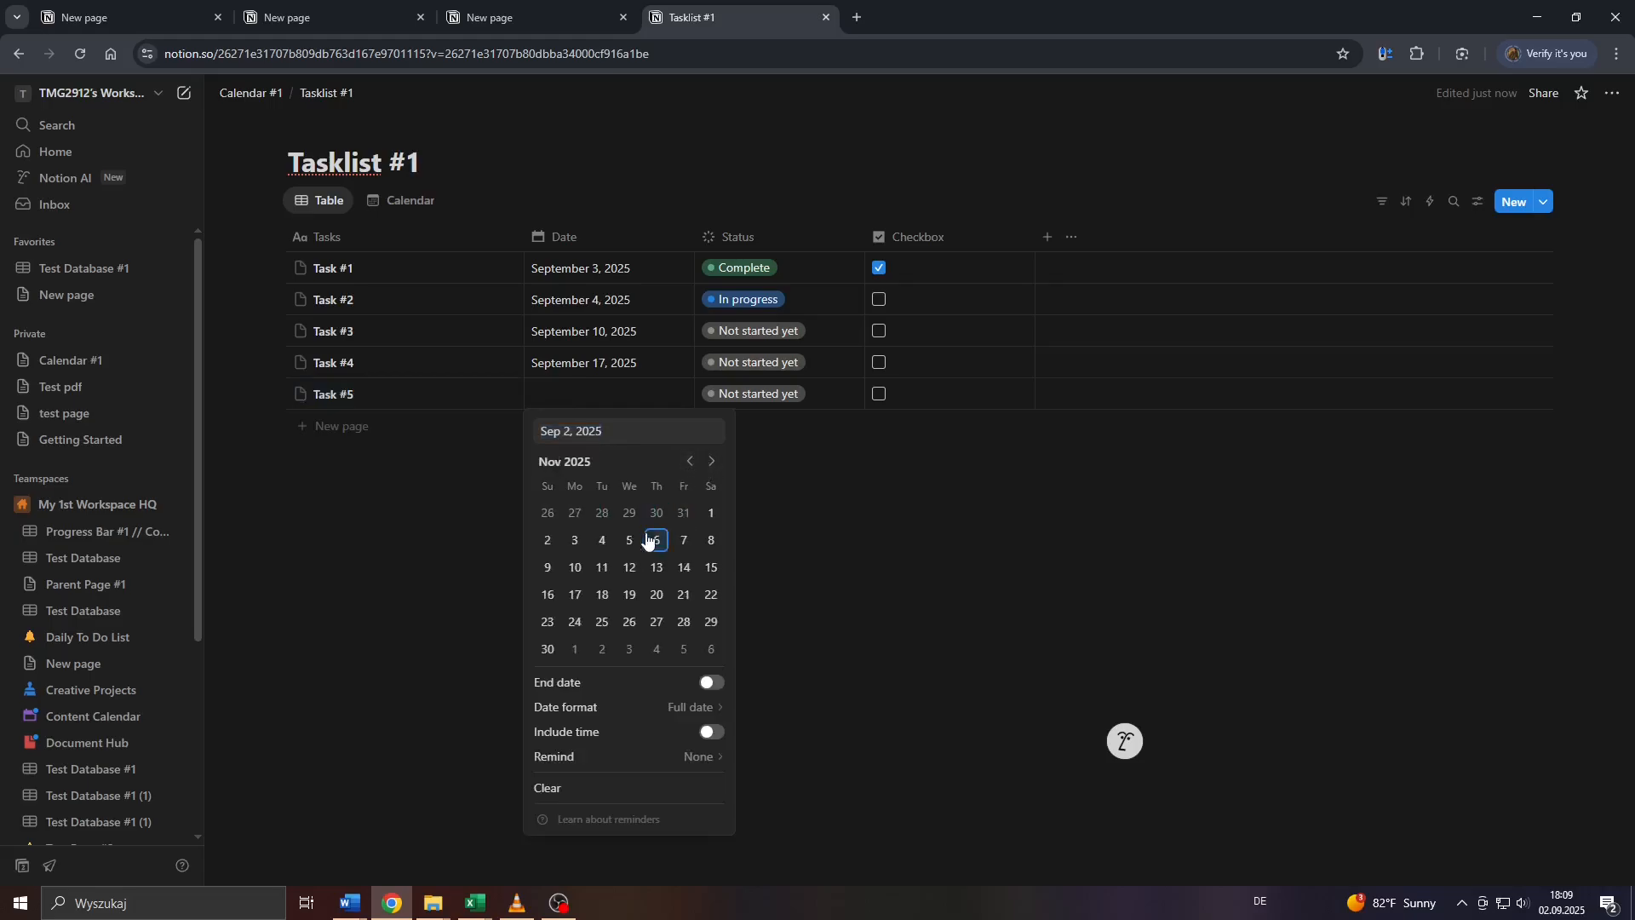
pyautogui.click(601, 540)
pyautogui.press('Escape')
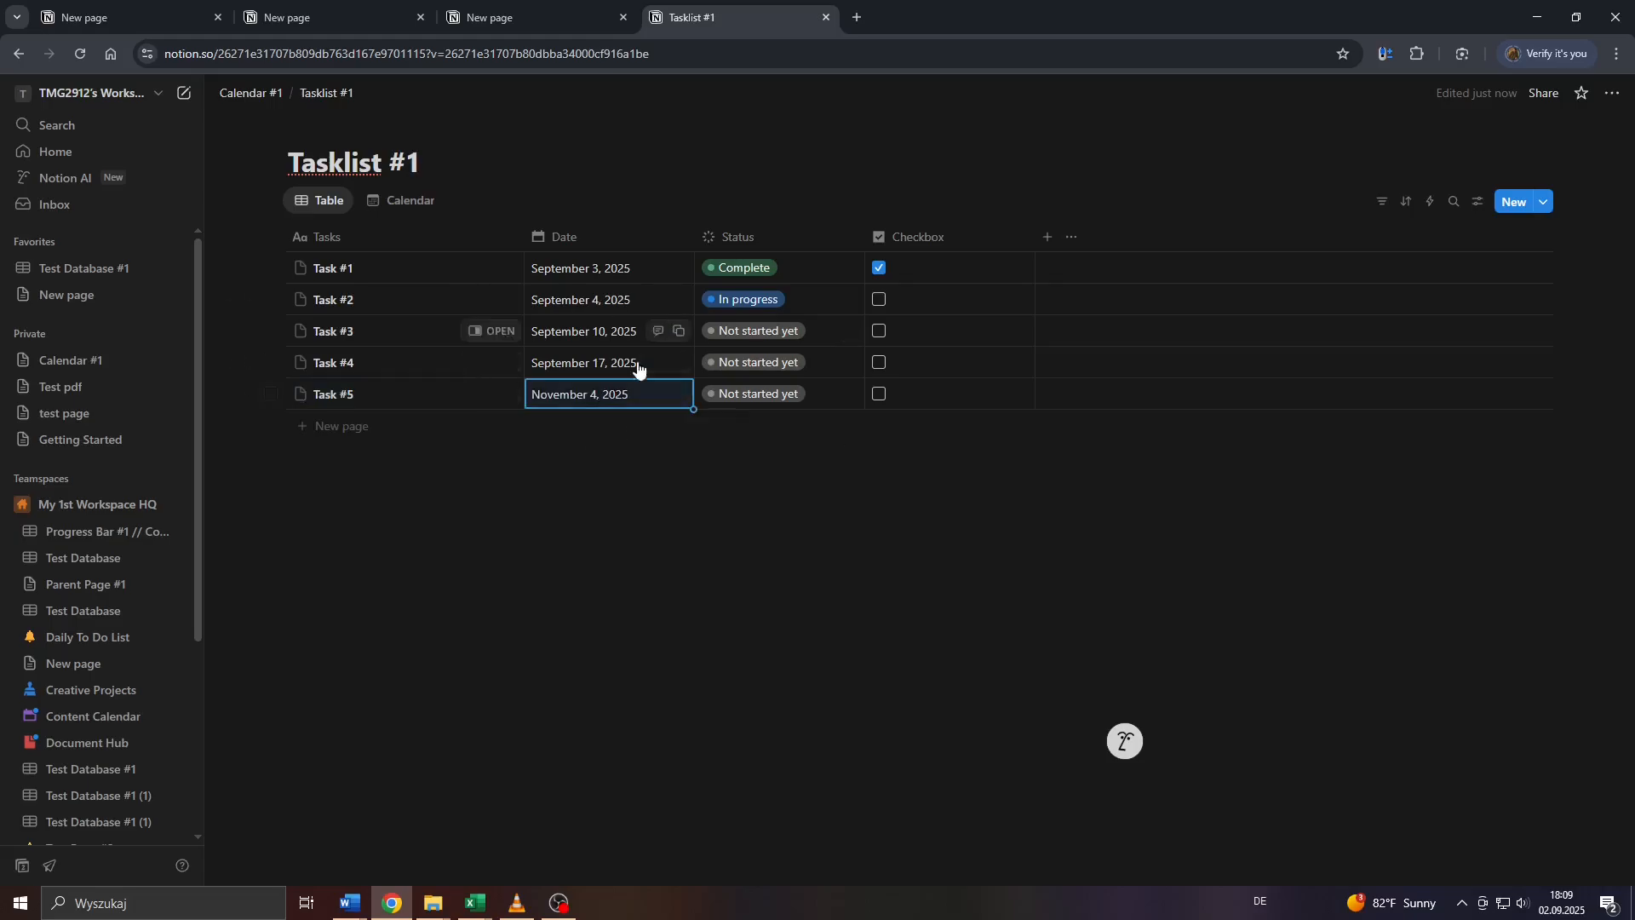
# Check where Task #5 falls on November 2025 in the Calendar view.
pyautogui.click(424, 207)
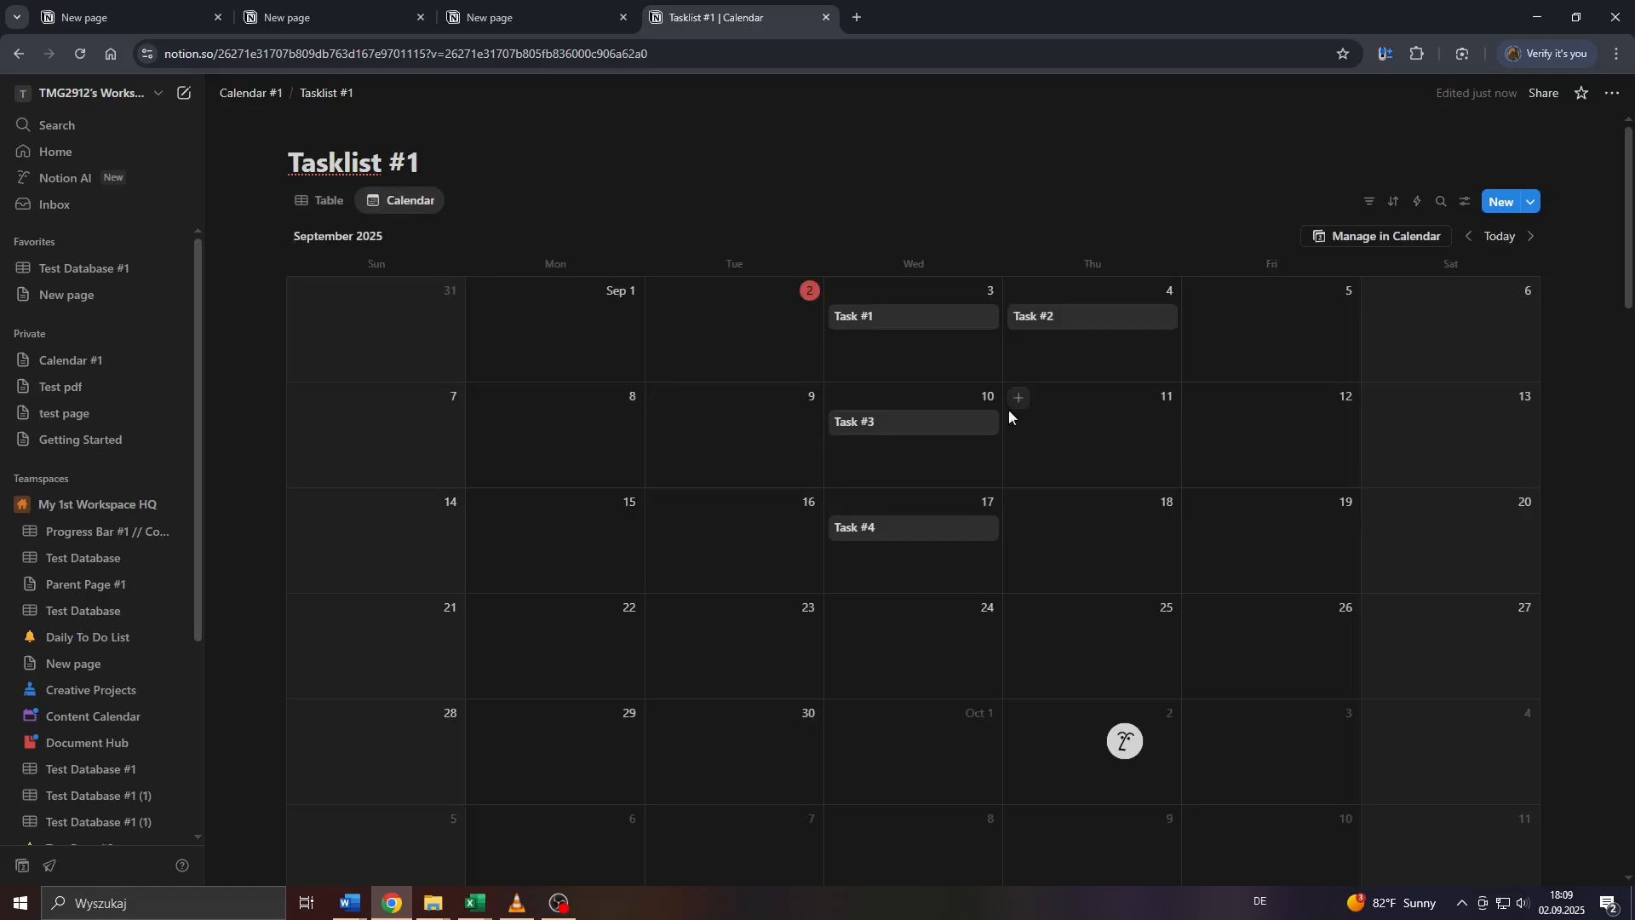
pyautogui.click(1530, 238)
pyautogui.click(1530, 238)
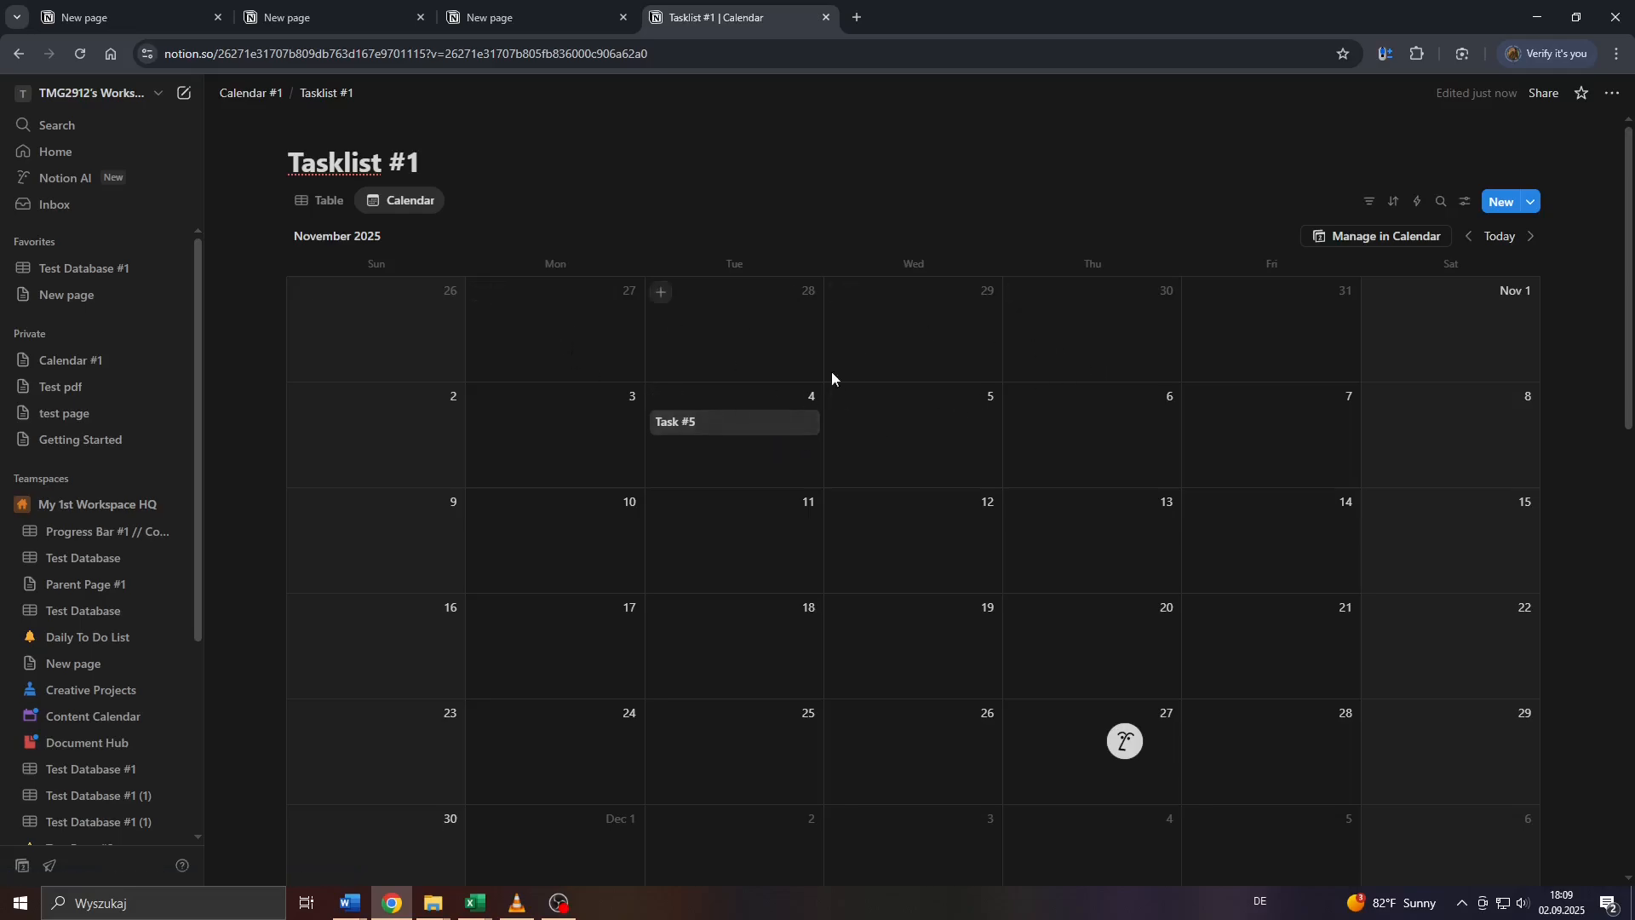
# Set the Calendar view's layout to show the calendar as Week.
pyautogui.click(1466, 202)
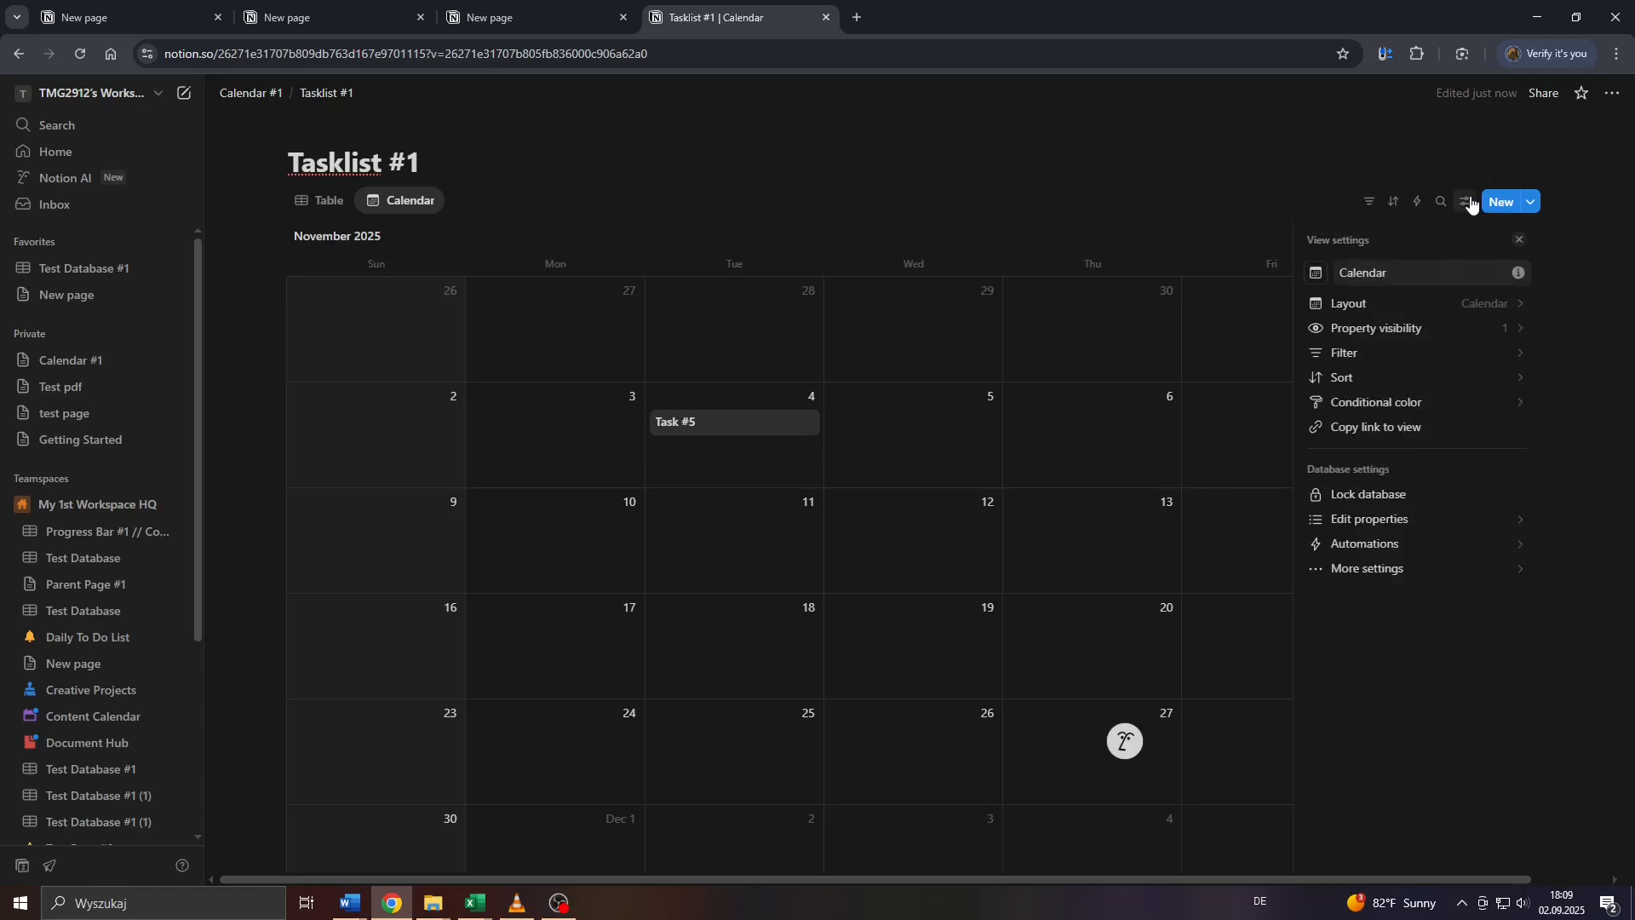
pyautogui.click(1406, 304)
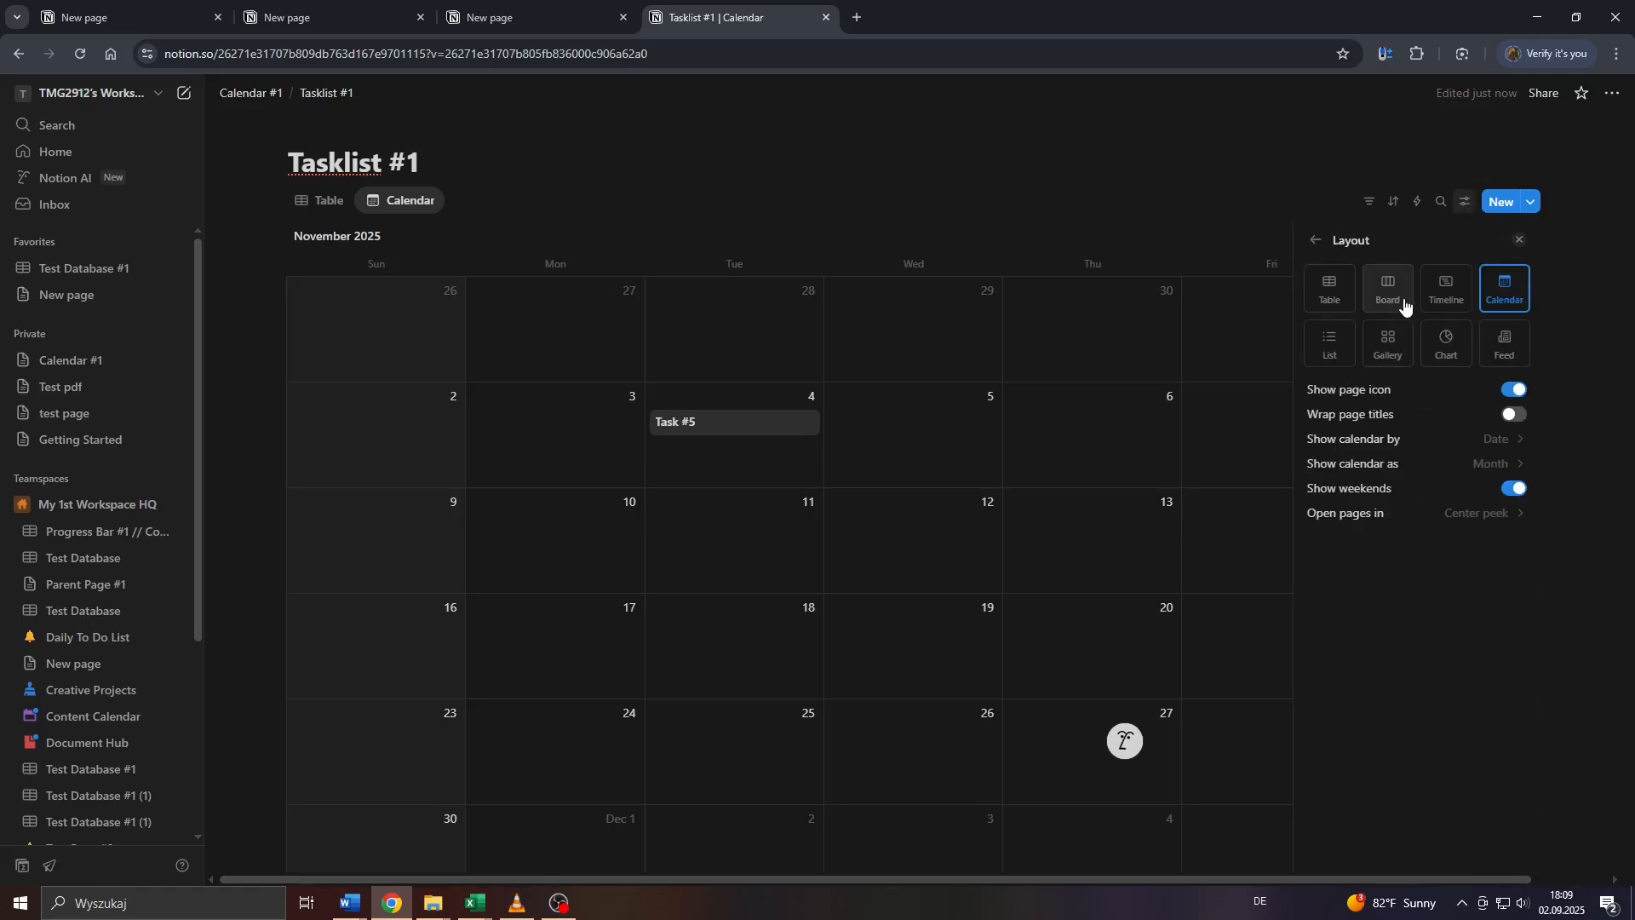
pyautogui.click(1427, 462)
pyautogui.click(1351, 513)
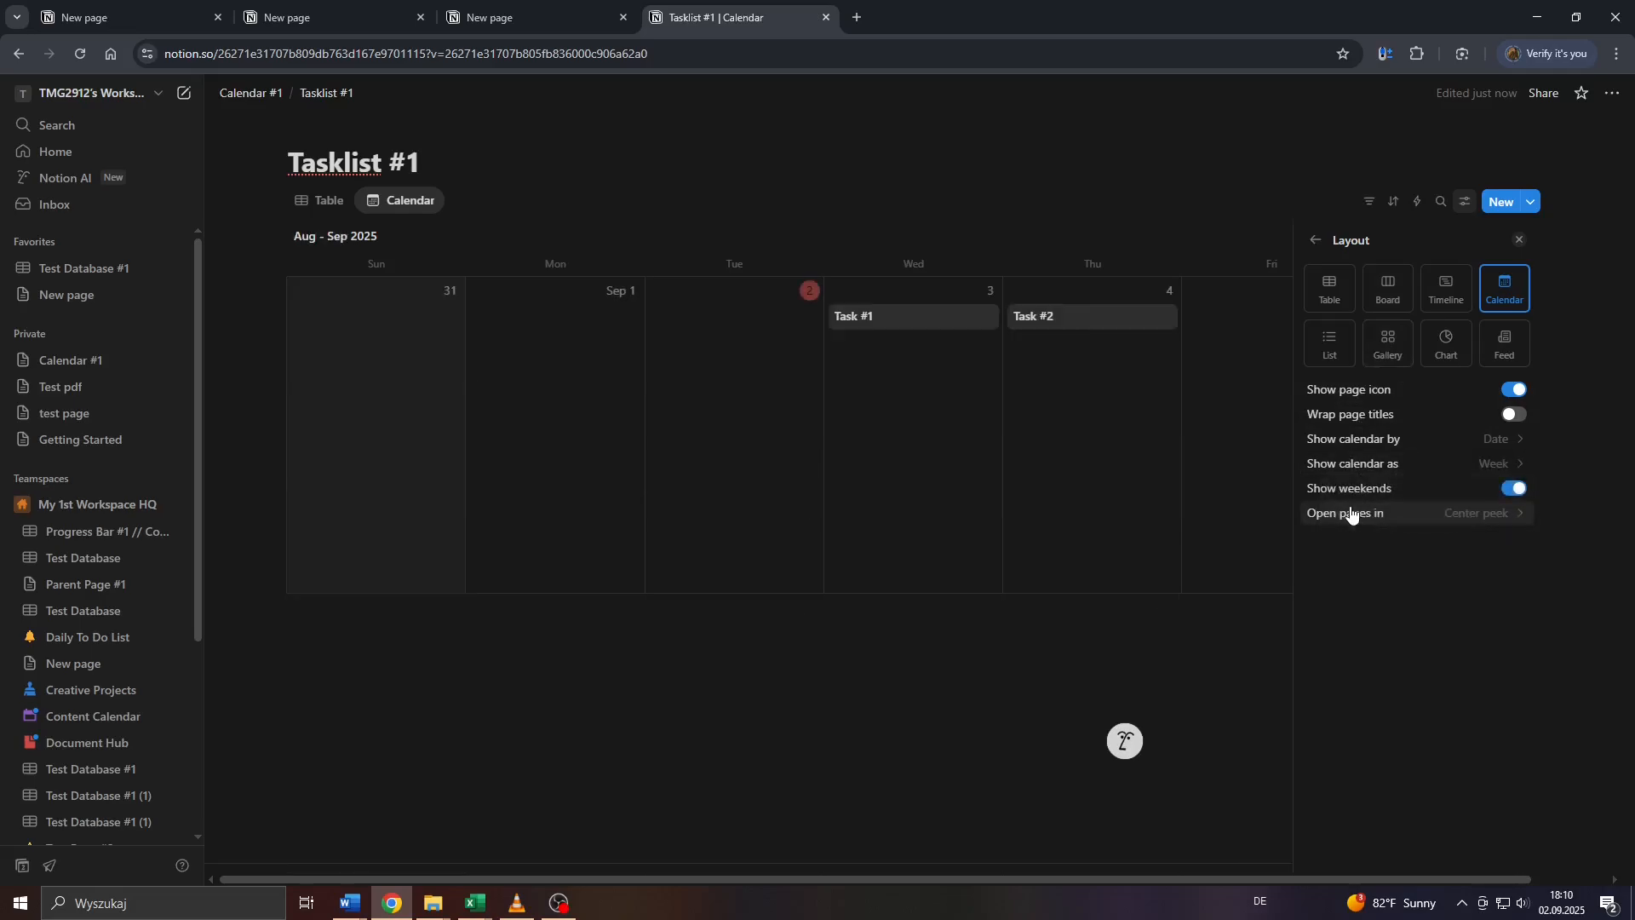
pyautogui.click(1094, 179)
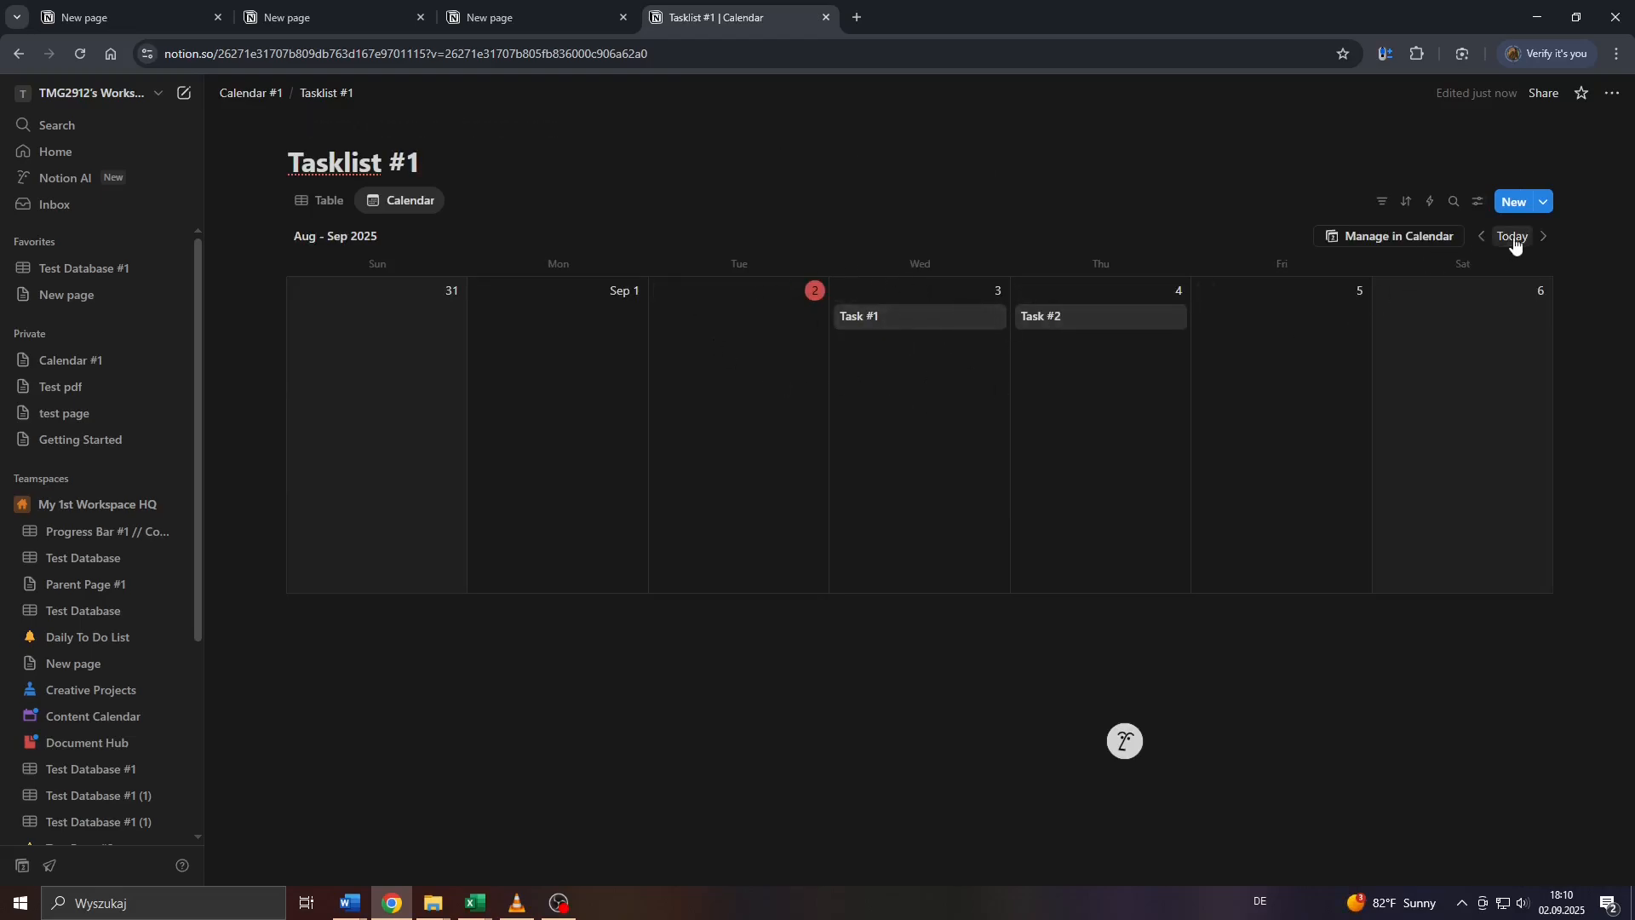
# Browse the weekly calendar forward to the week of Task #5 in November and back to early October 2025.
pyautogui.click(1545, 236)
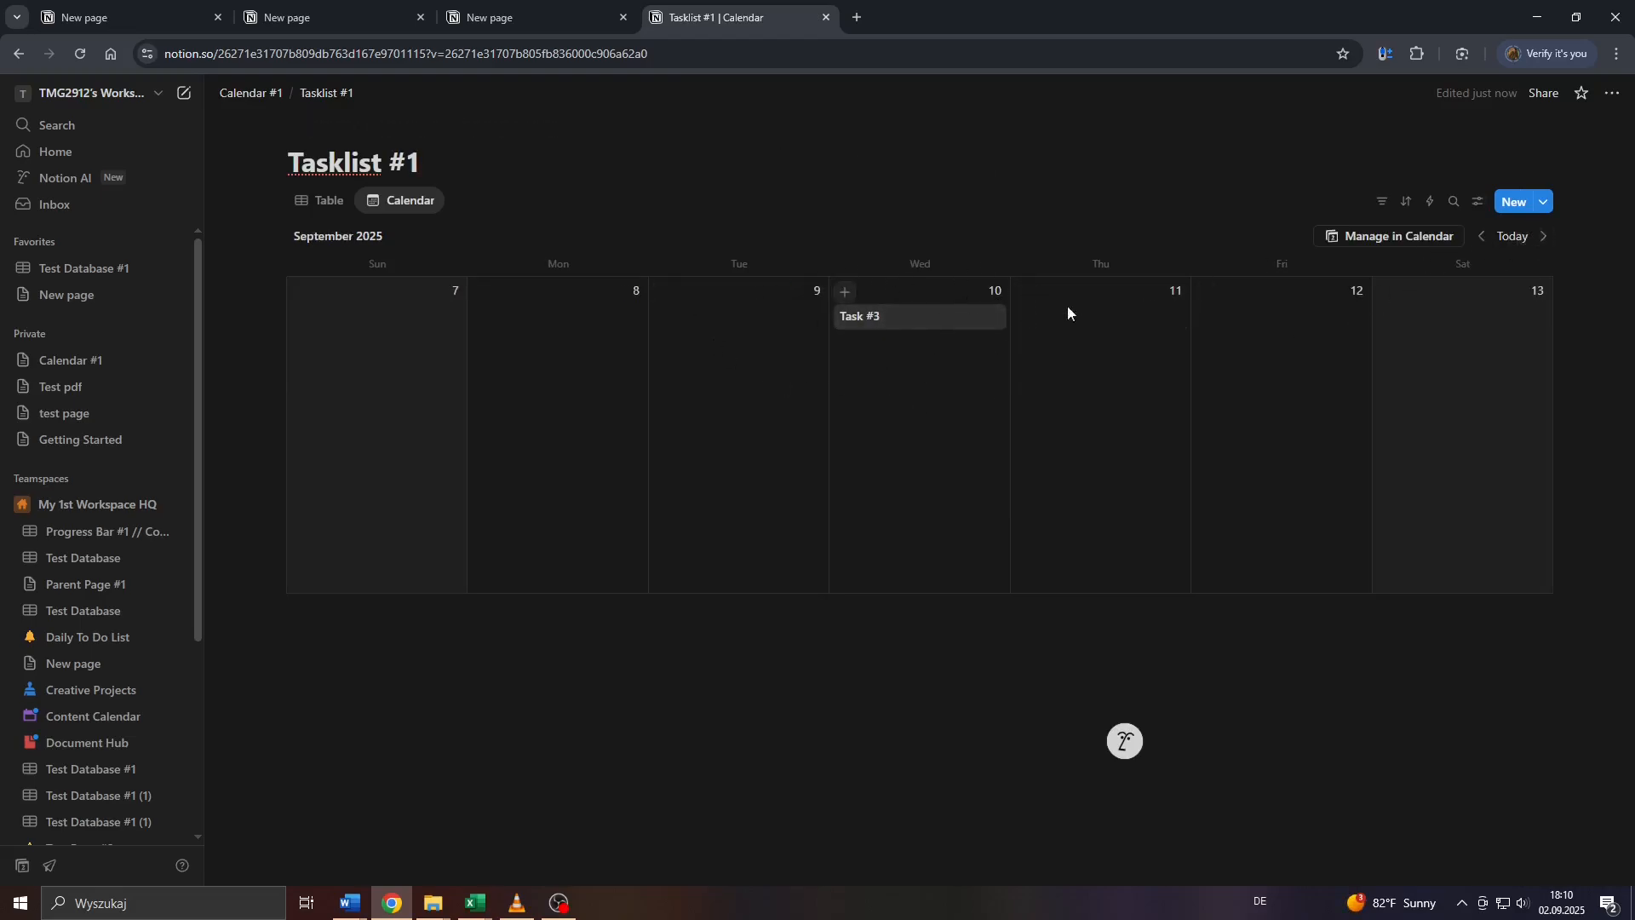
pyautogui.click(1542, 240)
pyautogui.click(1543, 238)
pyautogui.click(1543, 238)
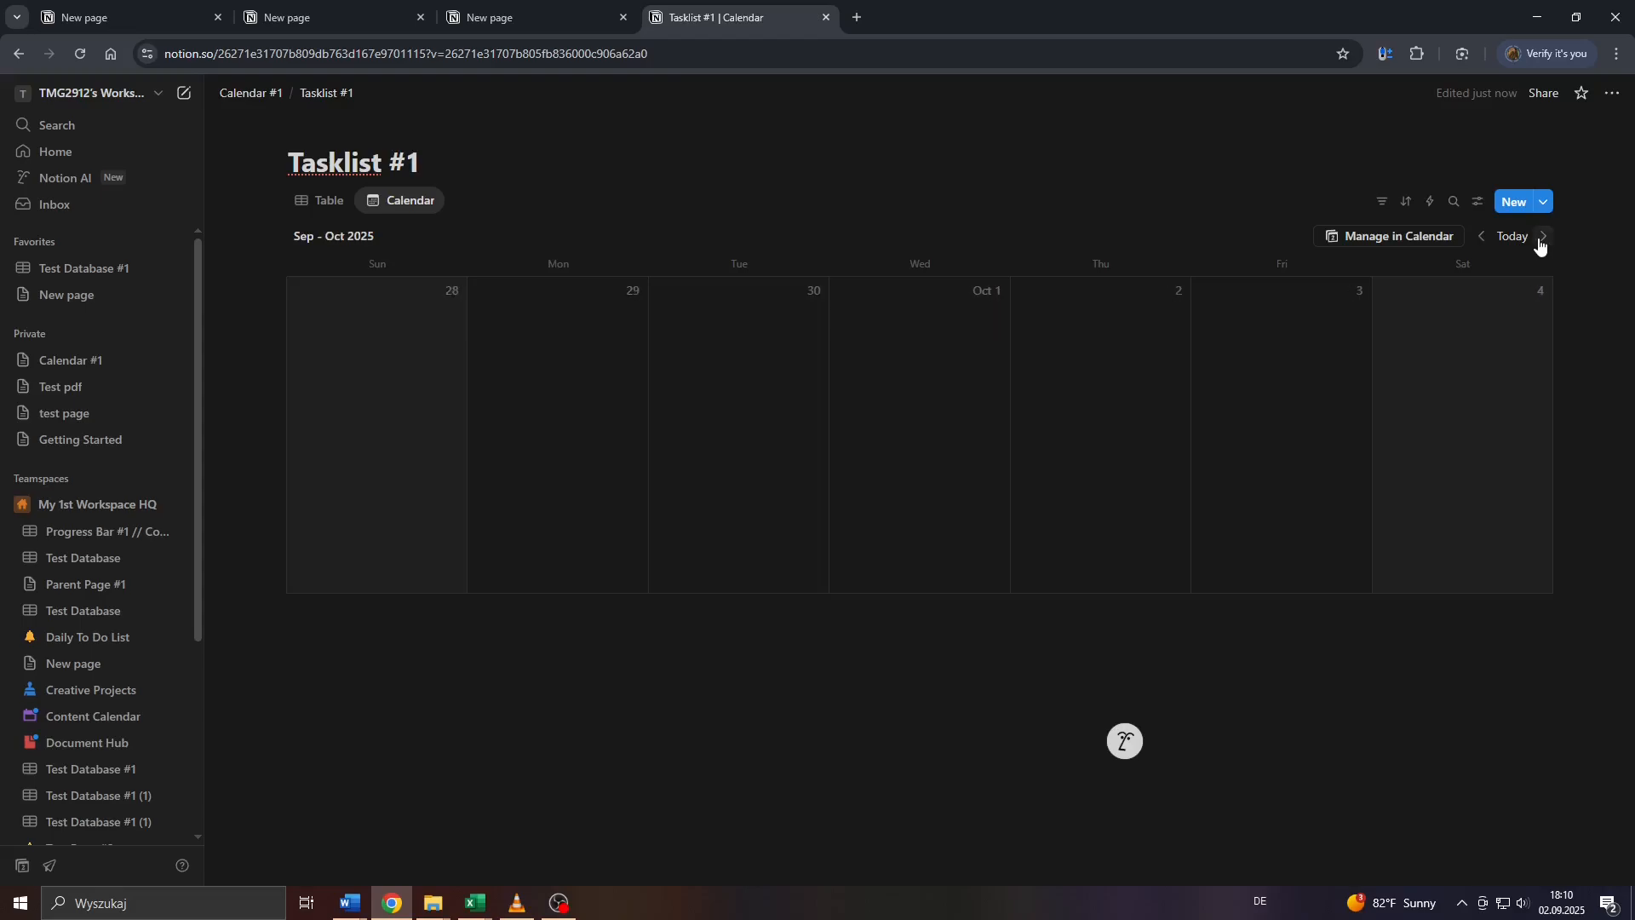
pyautogui.click(1543, 238)
pyautogui.click(1543, 238)
pyautogui.click(1543, 238)
pyautogui.click(1540, 242)
pyautogui.click(1539, 242)
pyautogui.click(1540, 242)
pyautogui.click(1482, 240)
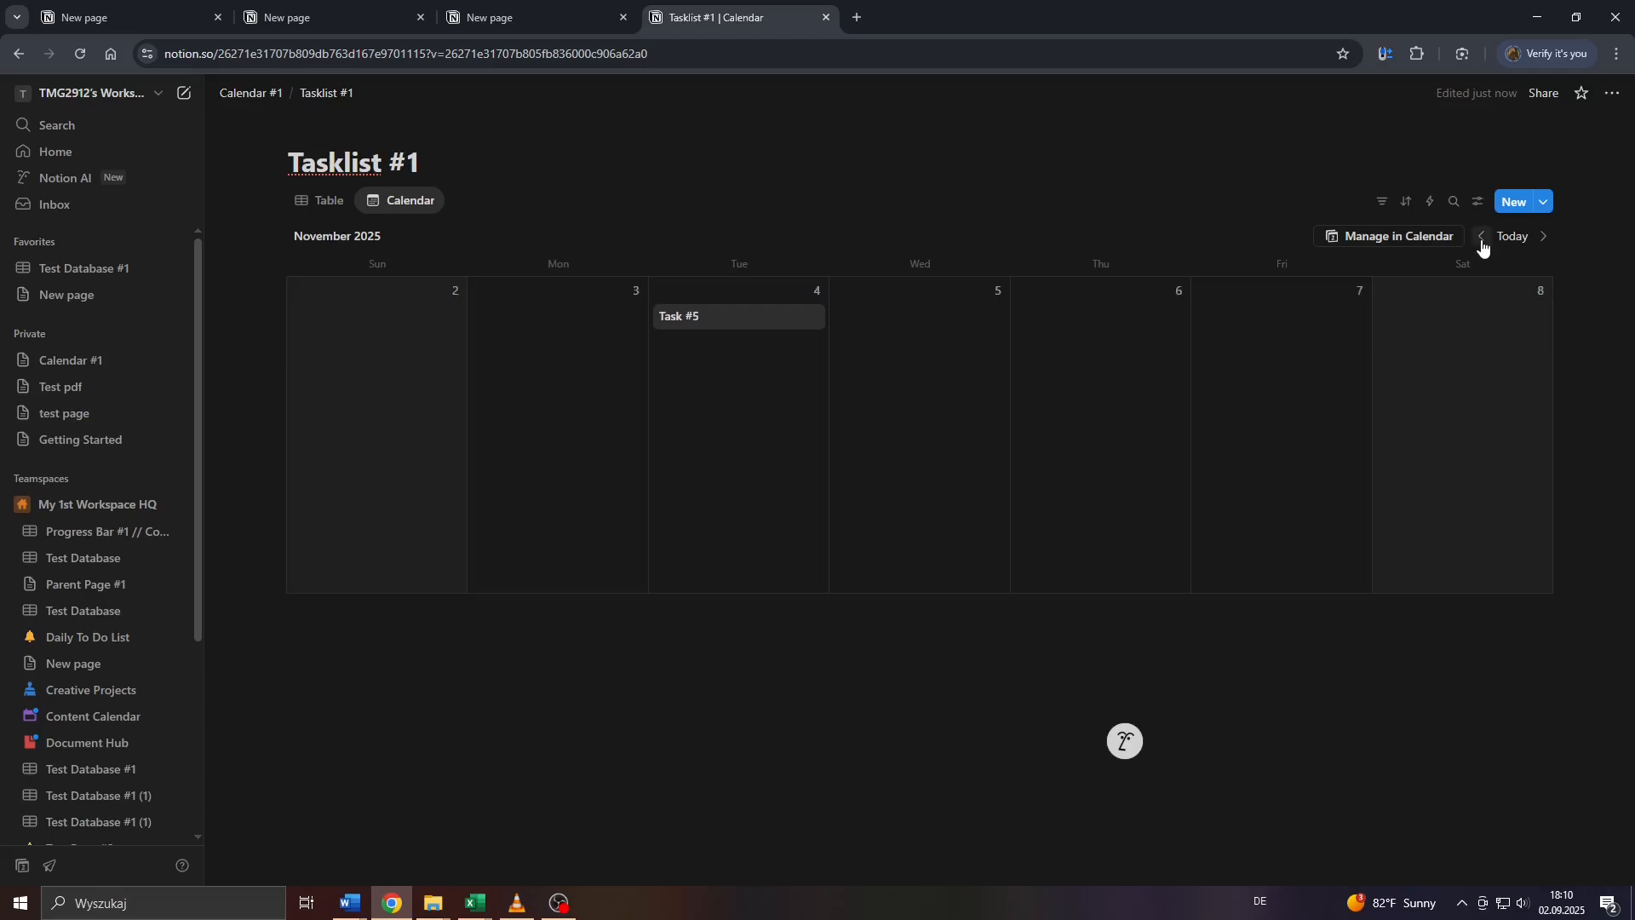
pyautogui.click(1481, 240)
pyautogui.click(1482, 240)
pyautogui.click(1481, 240)
pyautogui.click(1482, 240)
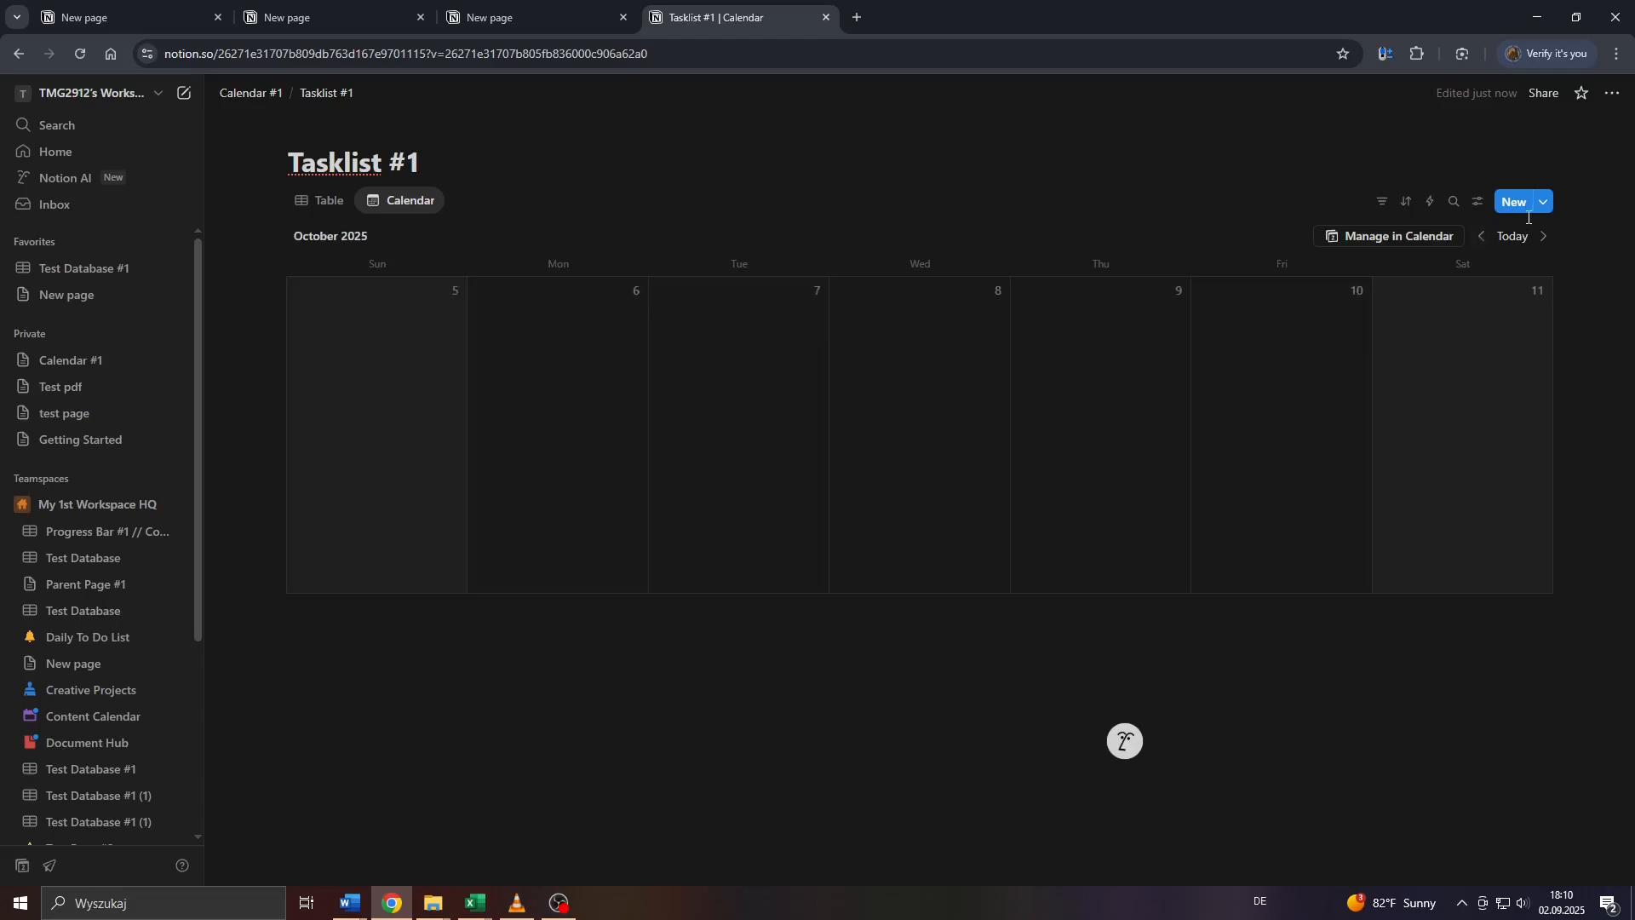
# Set the Calendar view's layout to show the calendar as Month and display September 2025.
pyautogui.click(1477, 201)
pyautogui.click(1464, 304)
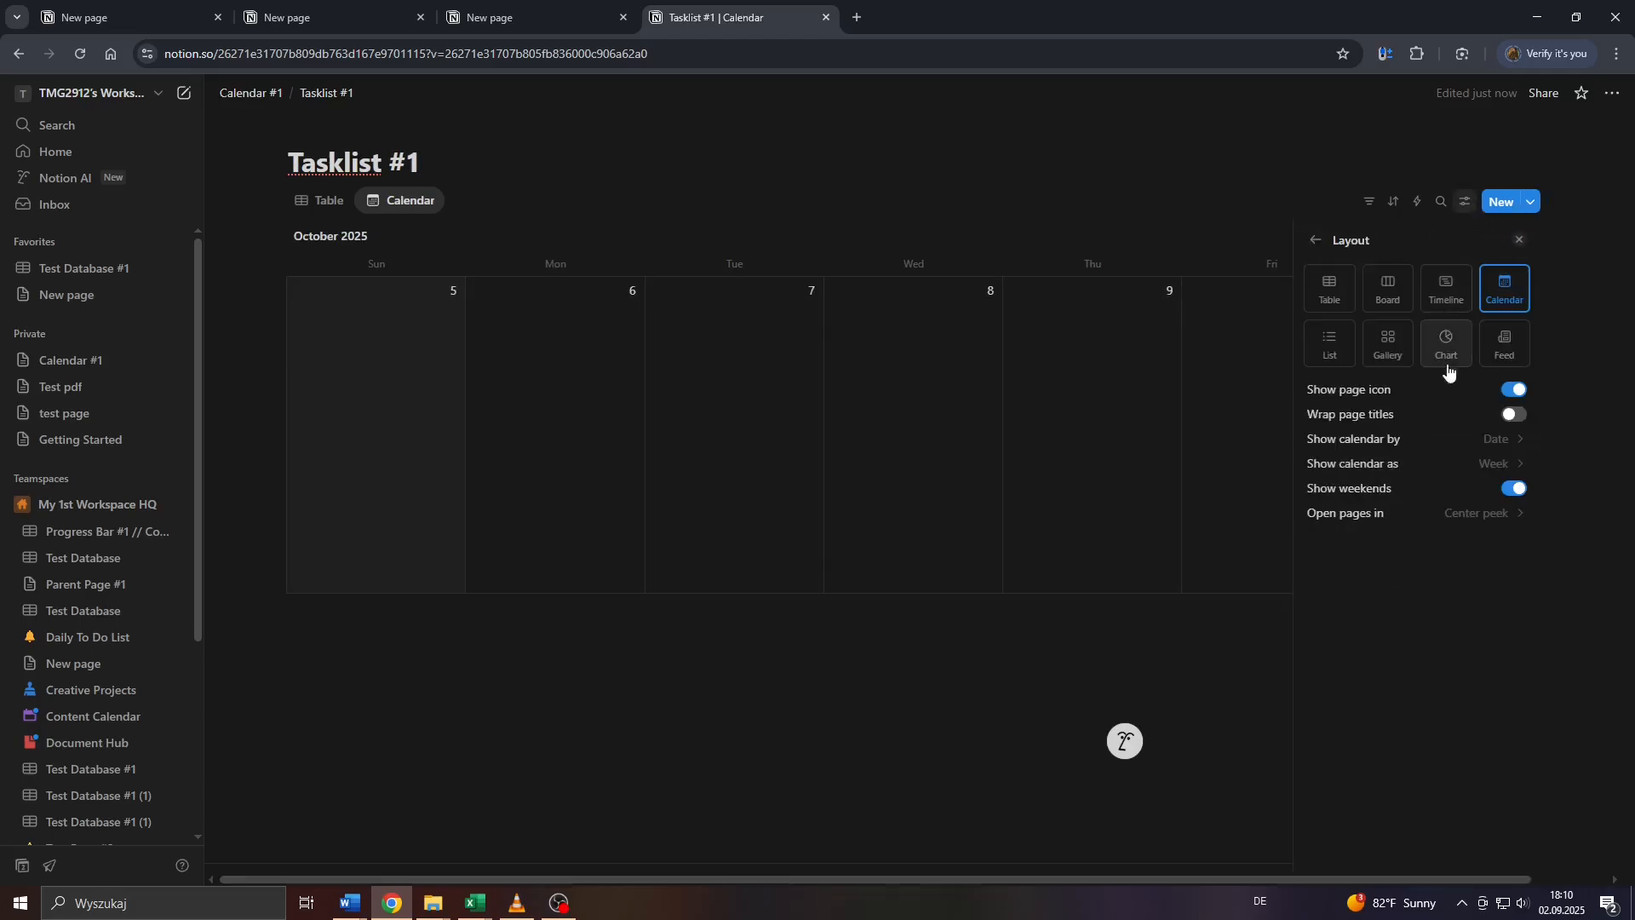
pyautogui.click(1490, 464)
pyautogui.click(1427, 490)
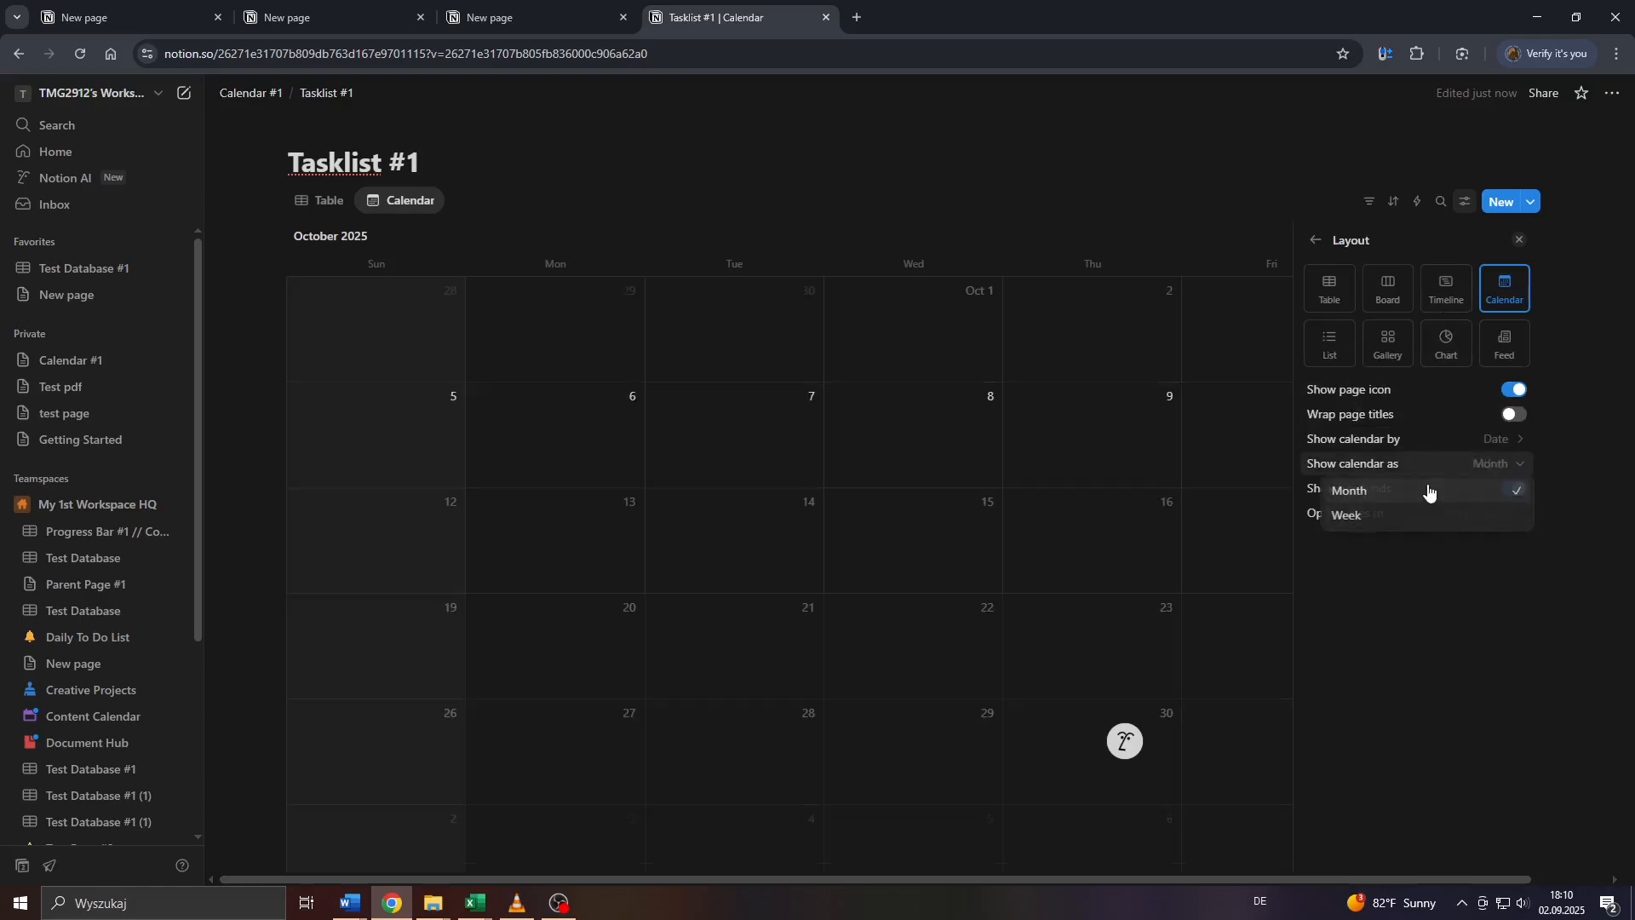
pyautogui.click(1156, 256)
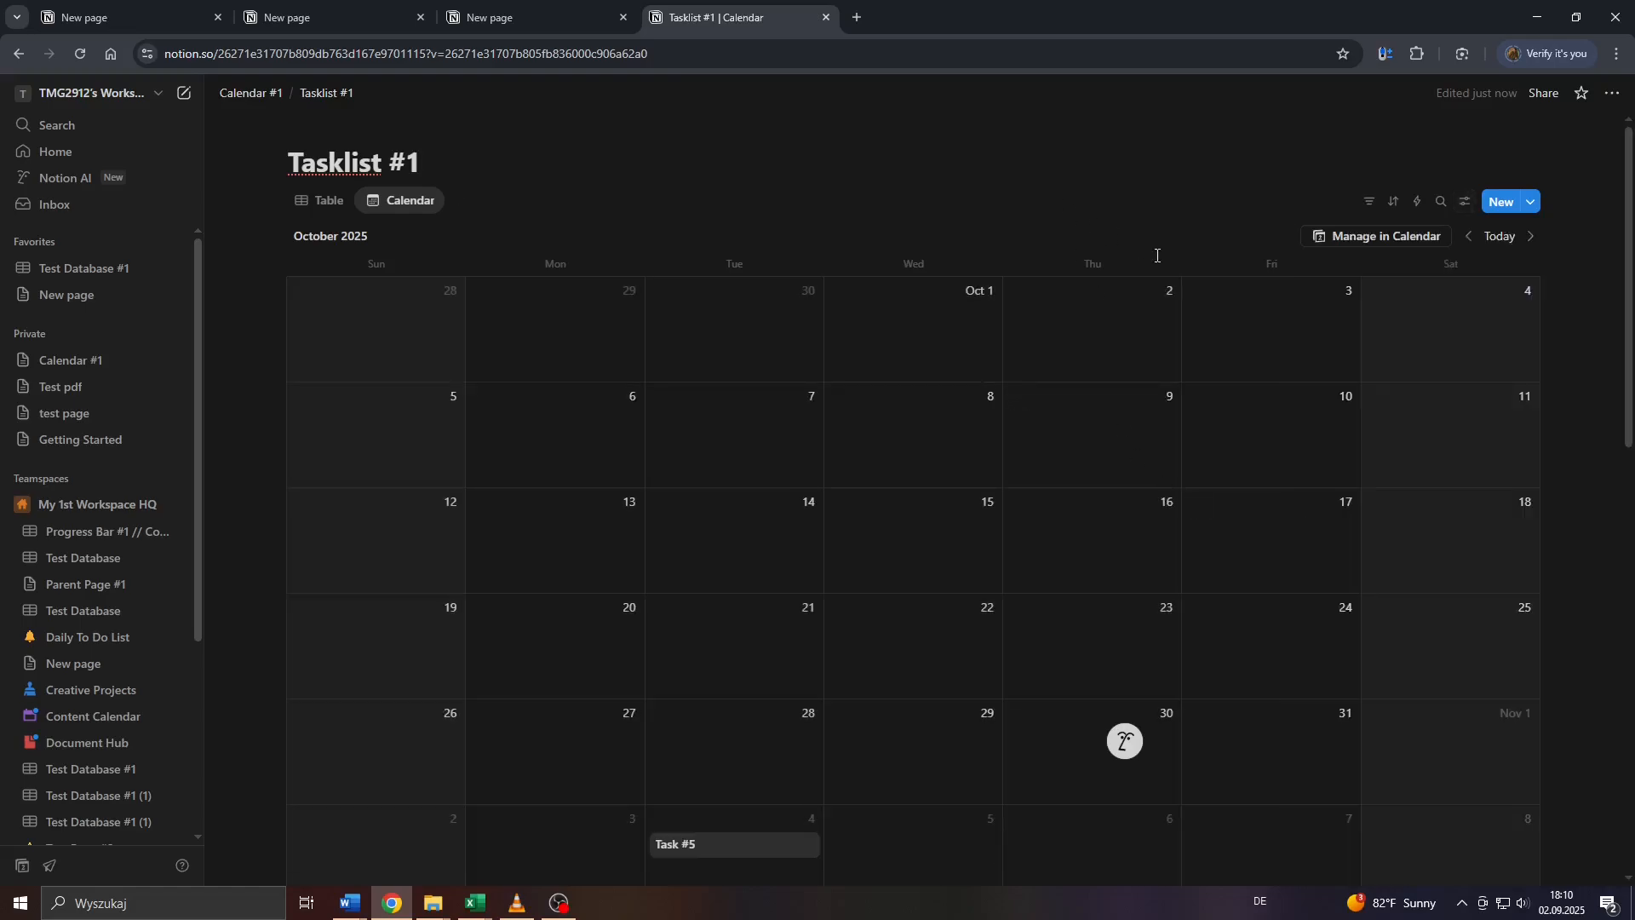
pyautogui.click(1468, 237)
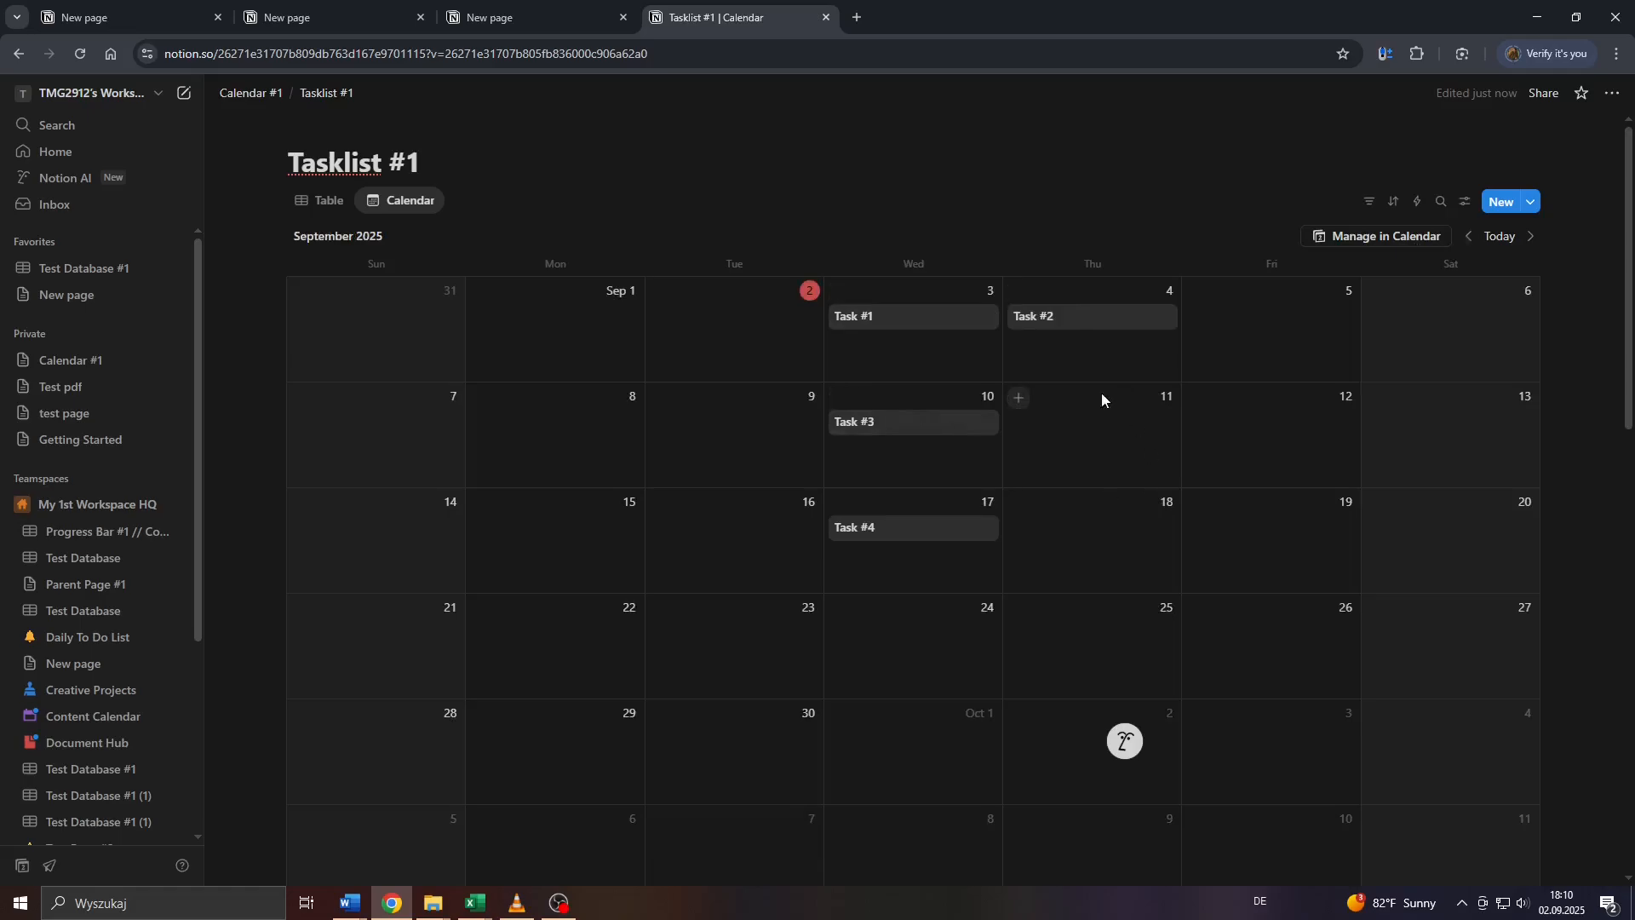
# Show the Checkbox, Date and Status properties on the task cards in the Calendar view.
pyautogui.click(305, 206)
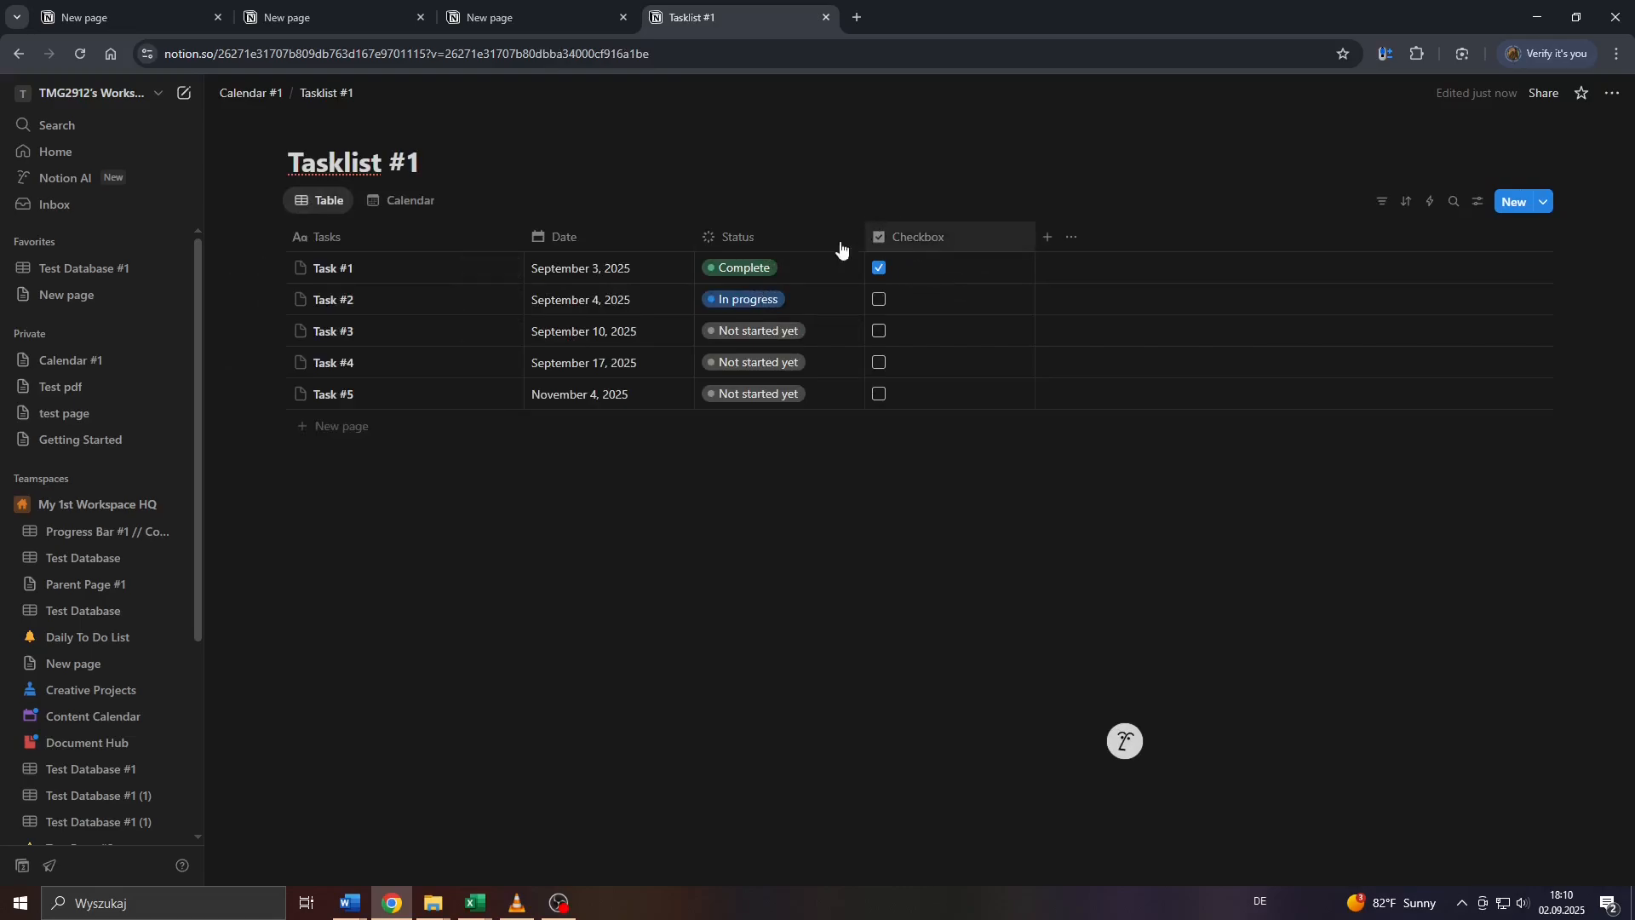
pyautogui.click(394, 213)
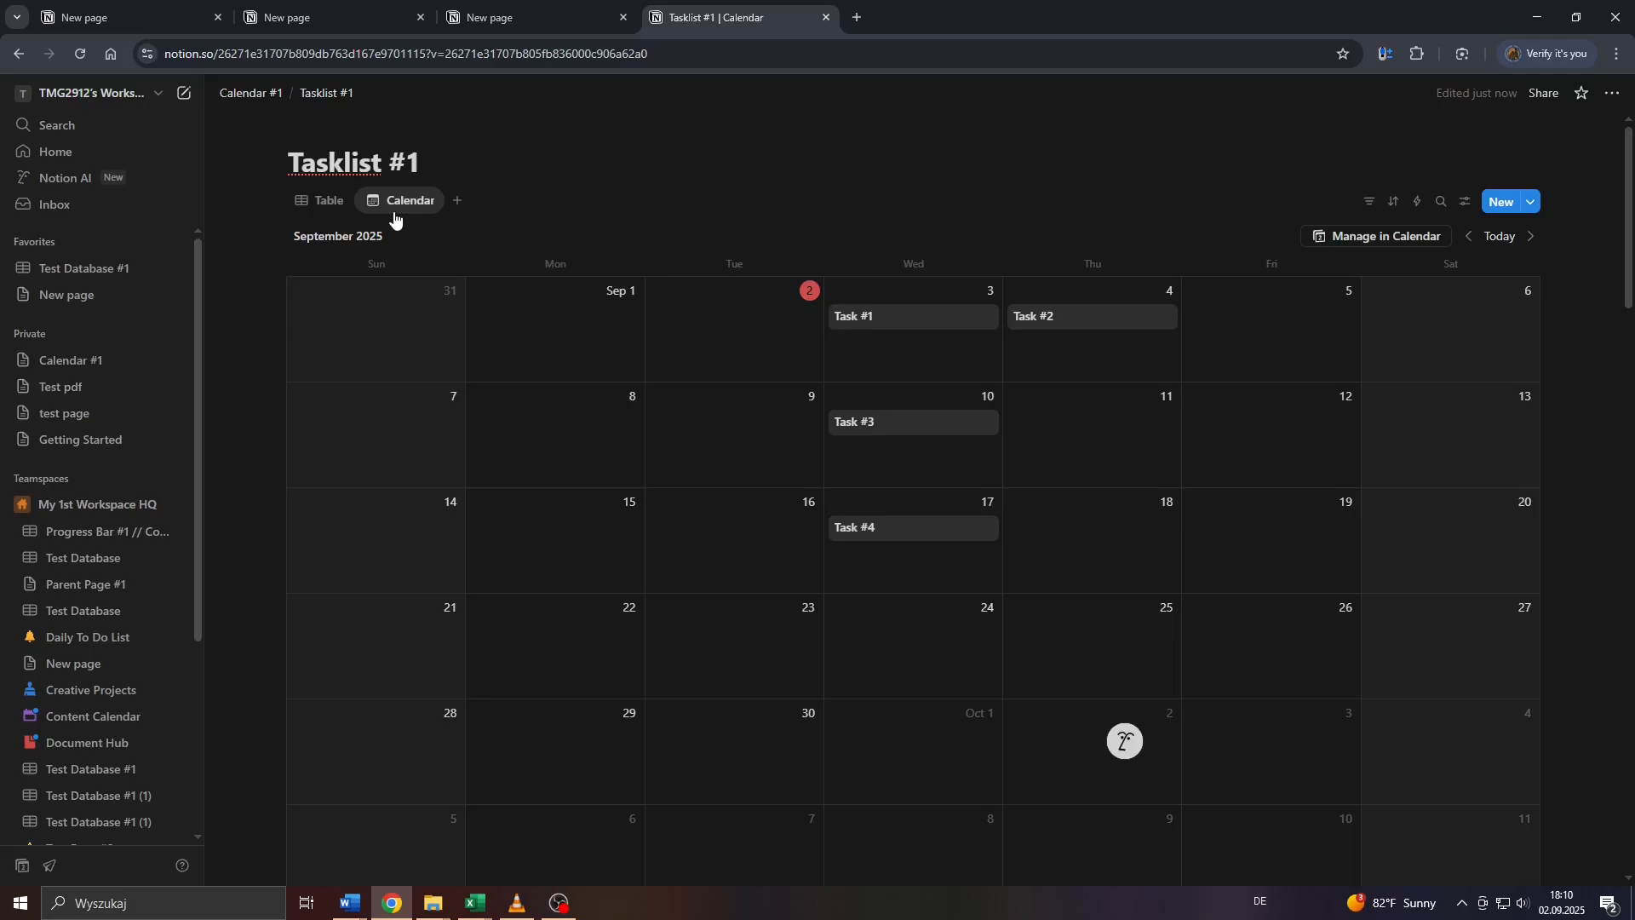
pyautogui.click(1463, 205)
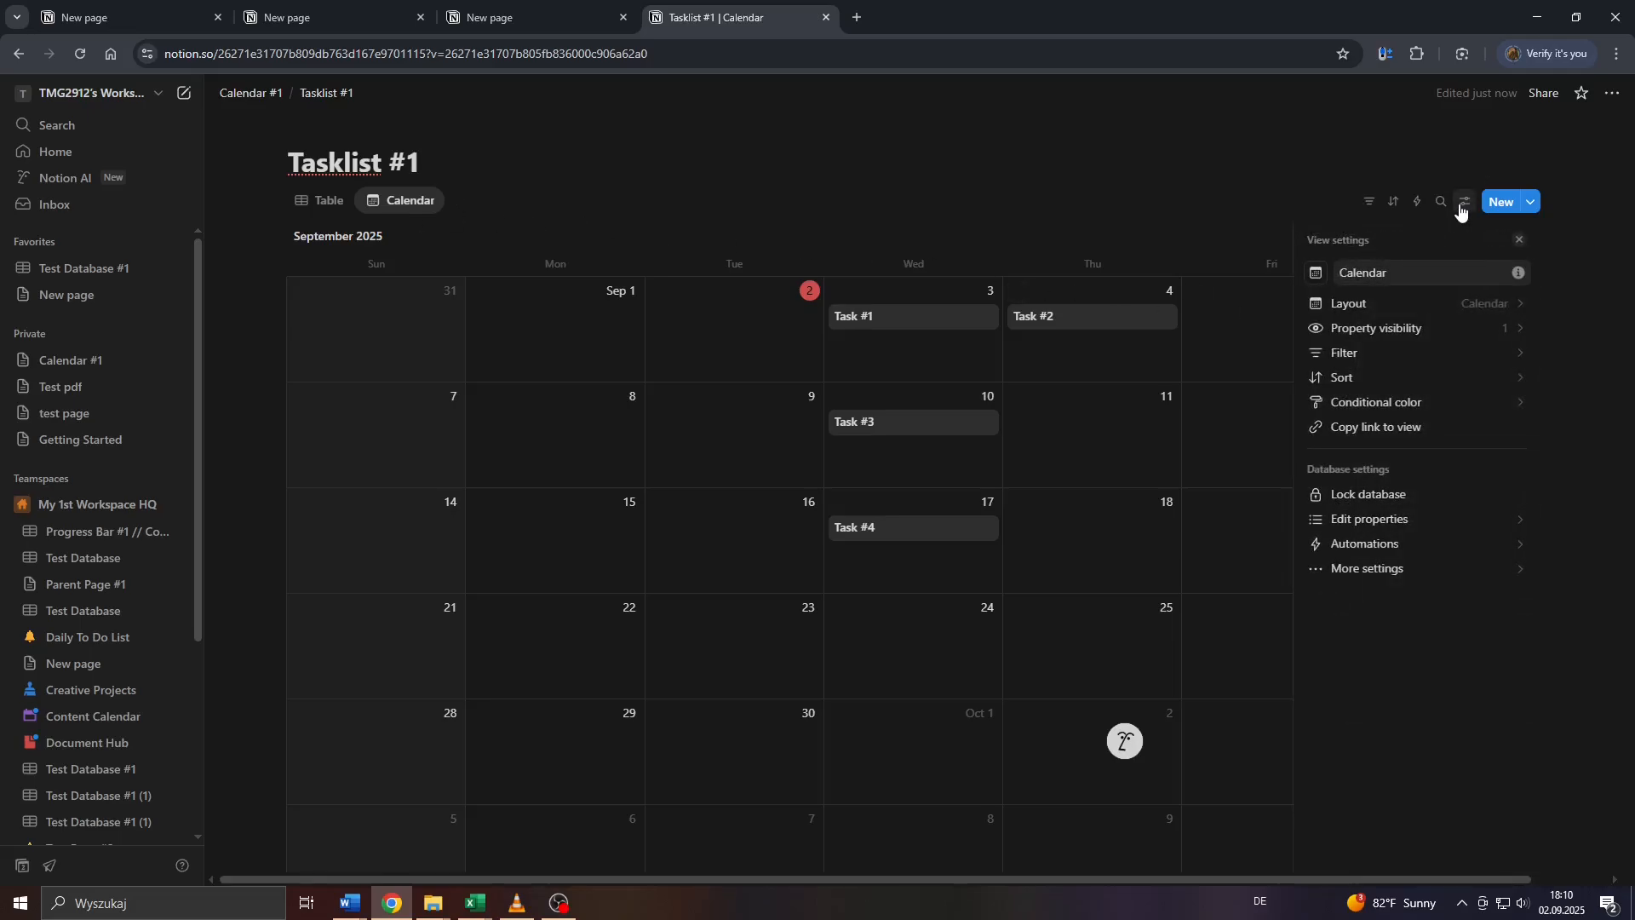
pyautogui.click(1386, 329)
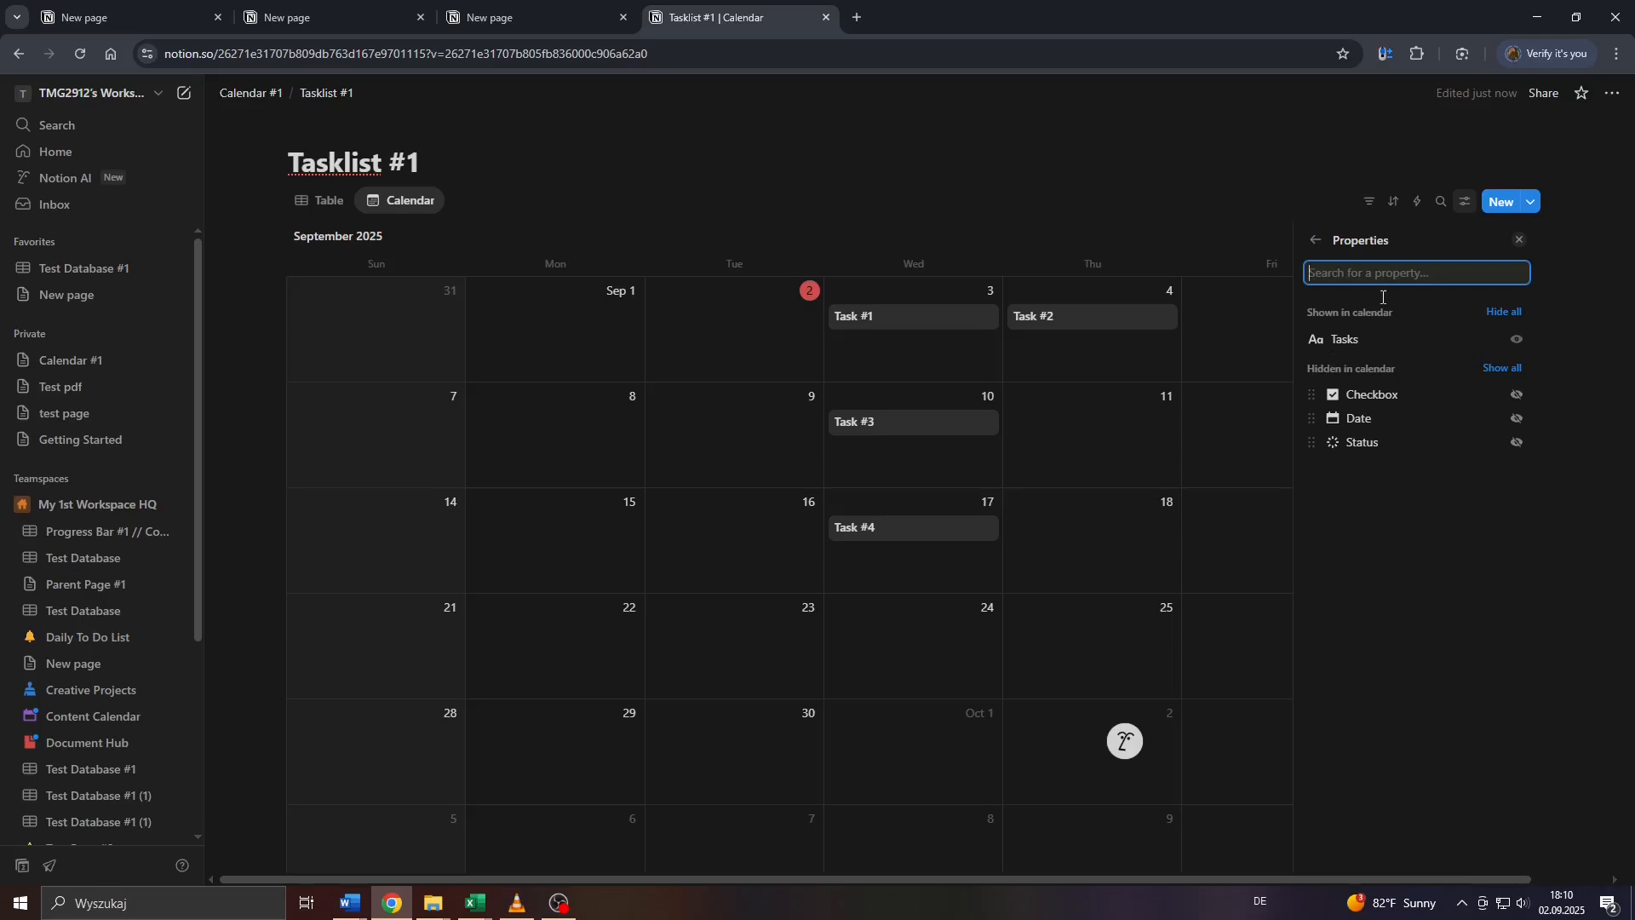
pyautogui.click(1371, 330)
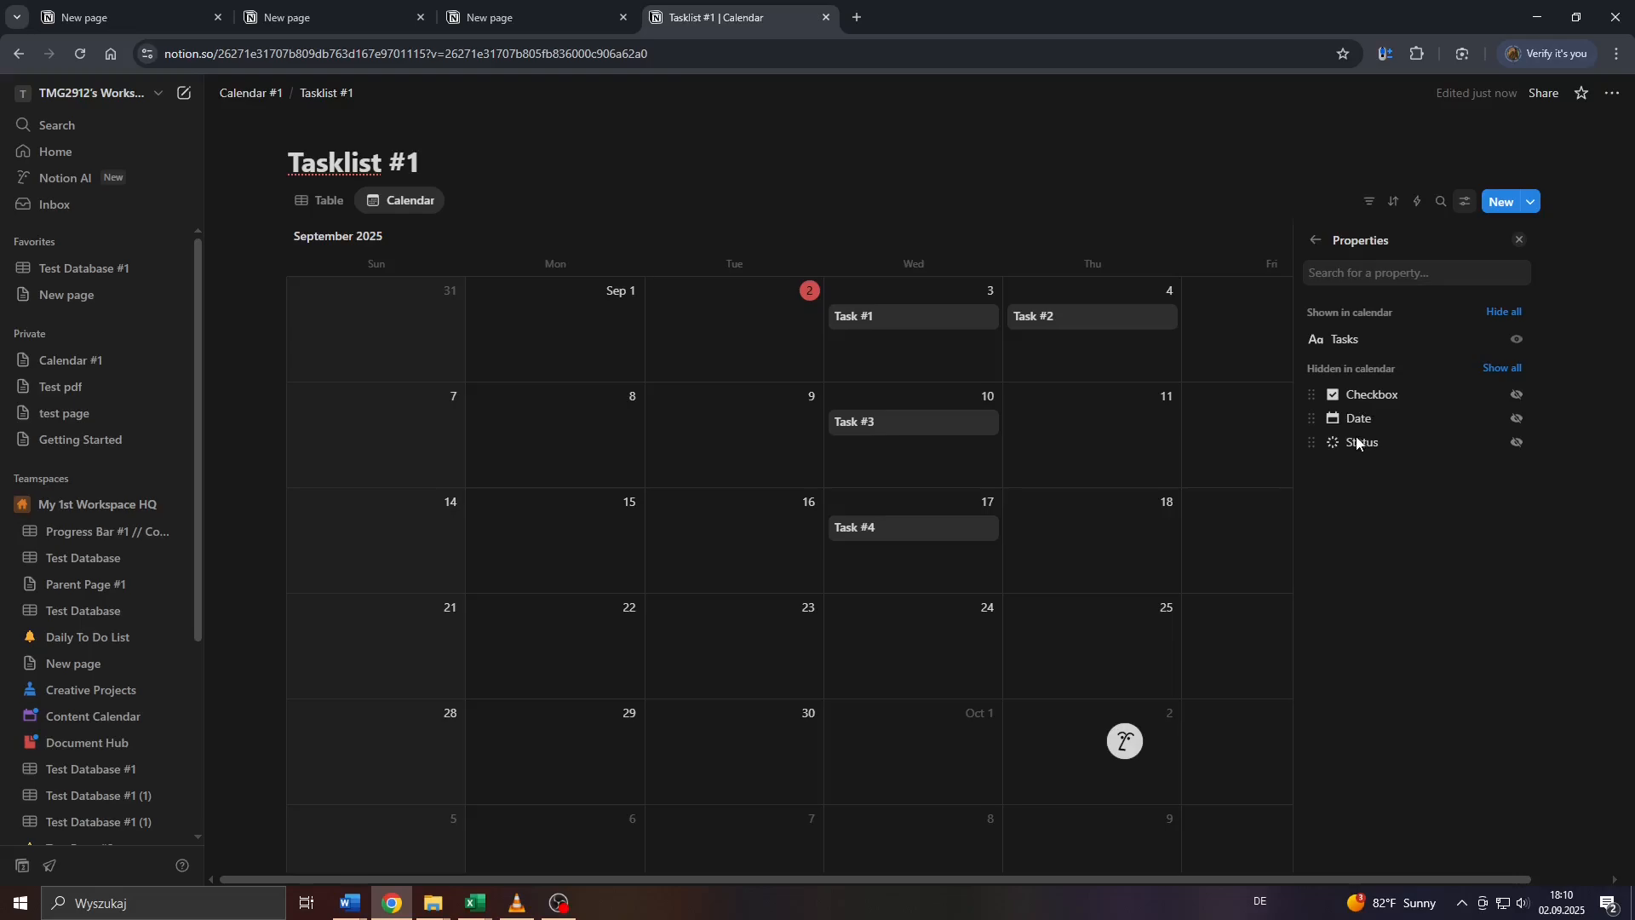
pyautogui.click(1517, 395)
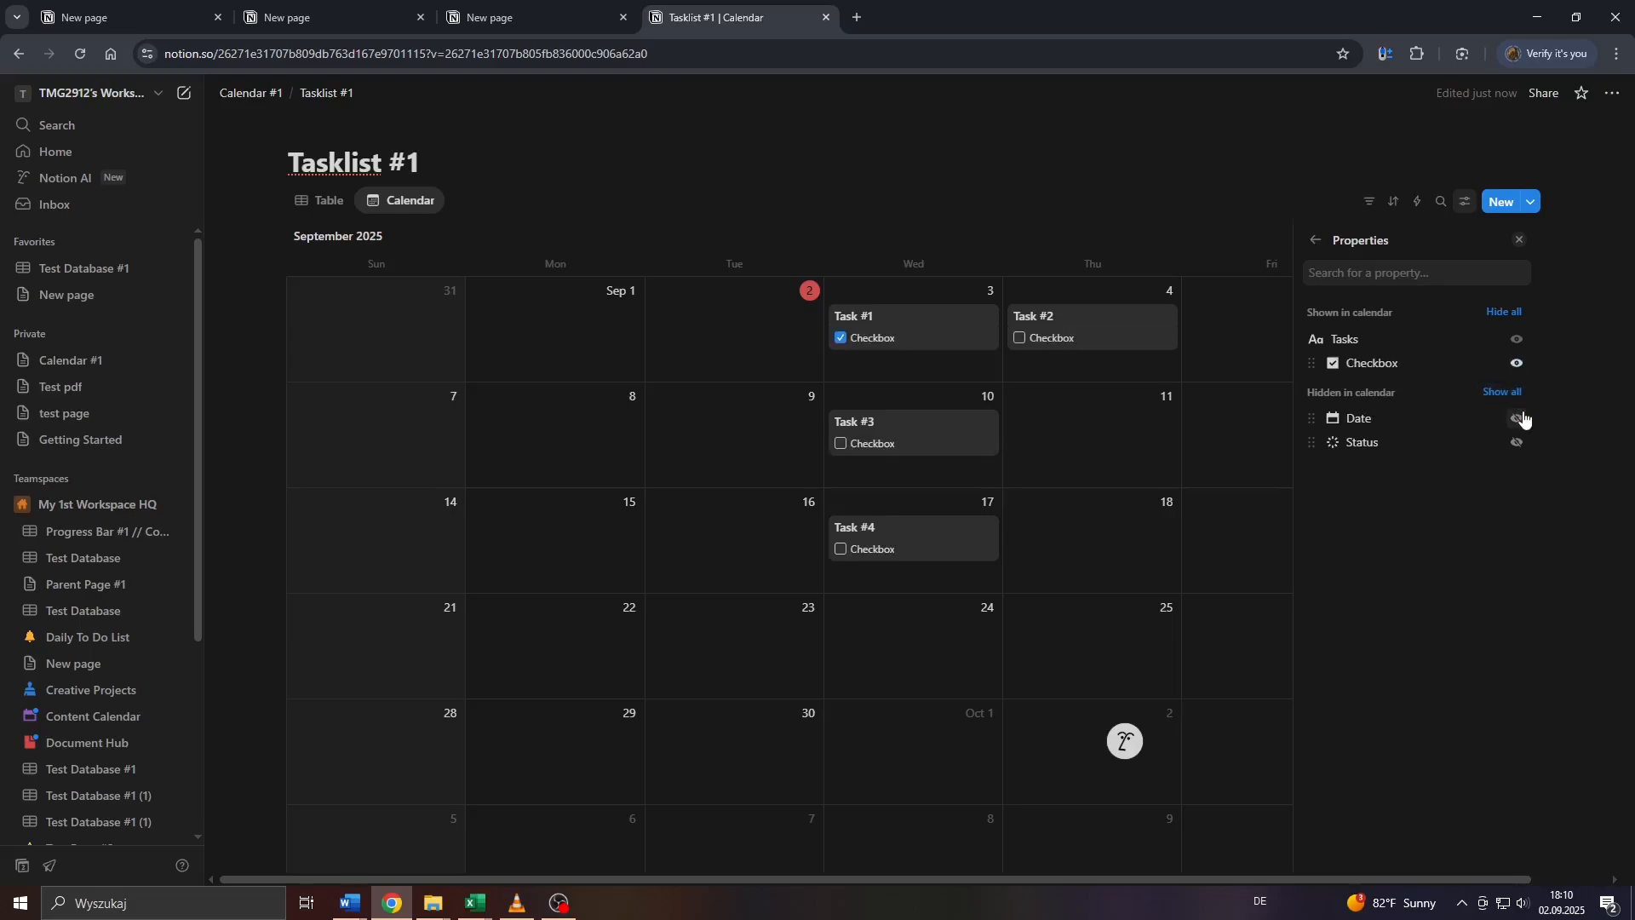
pyautogui.click(1518, 419)
pyautogui.click(1517, 442)
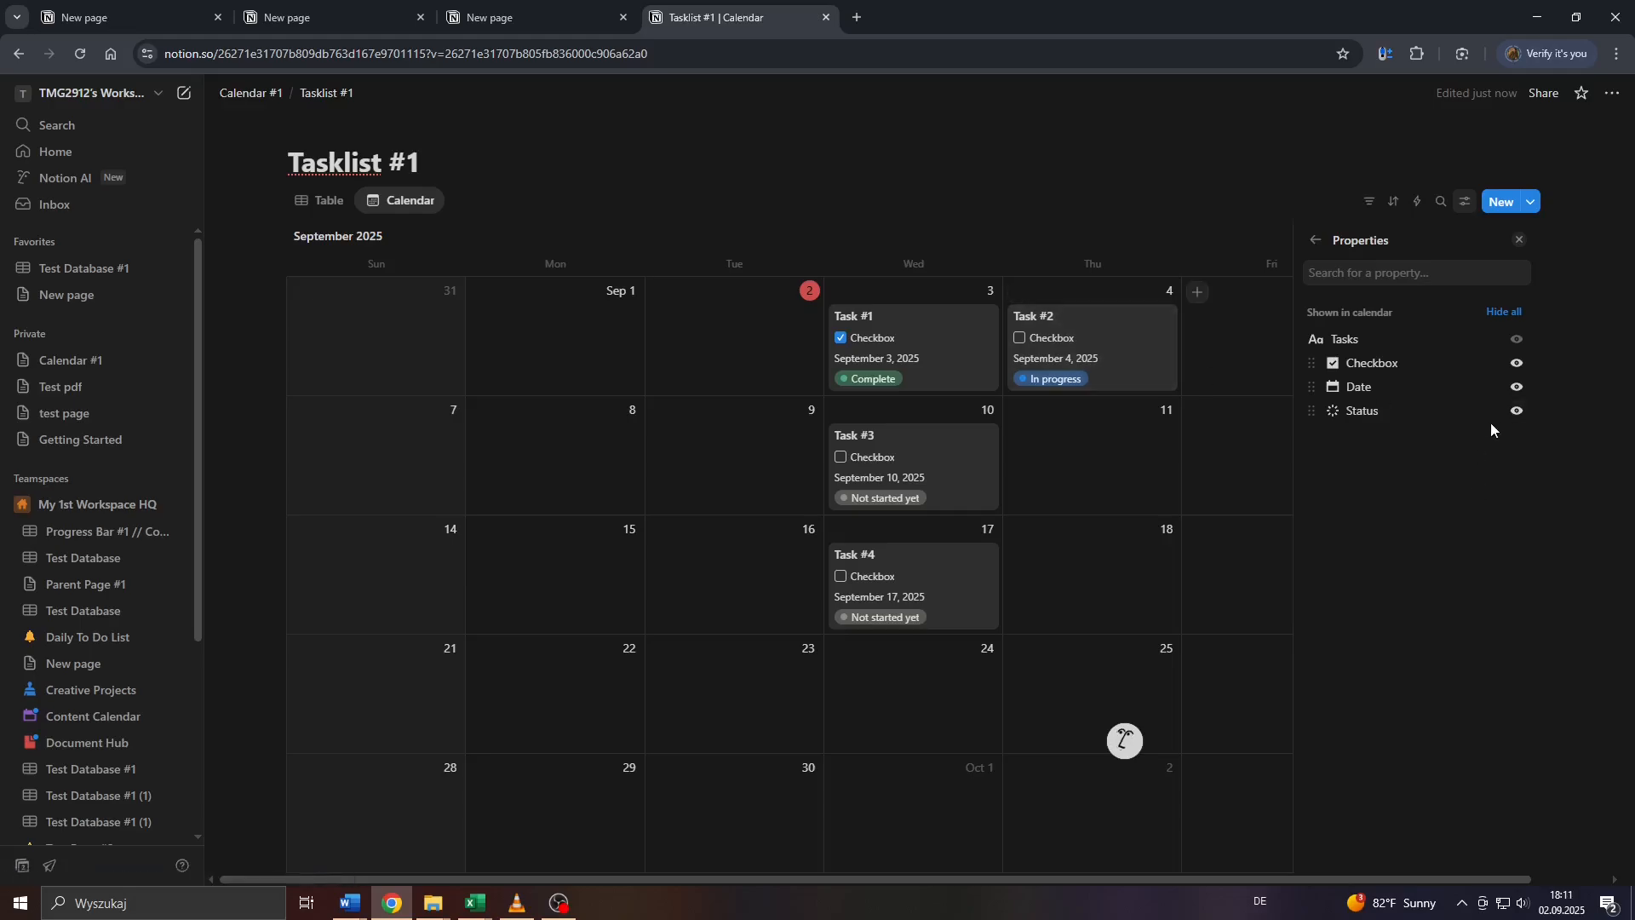
# Hide the Status and Date properties from the calendar's task cards, and show both again.
pyautogui.click(1520, 413)
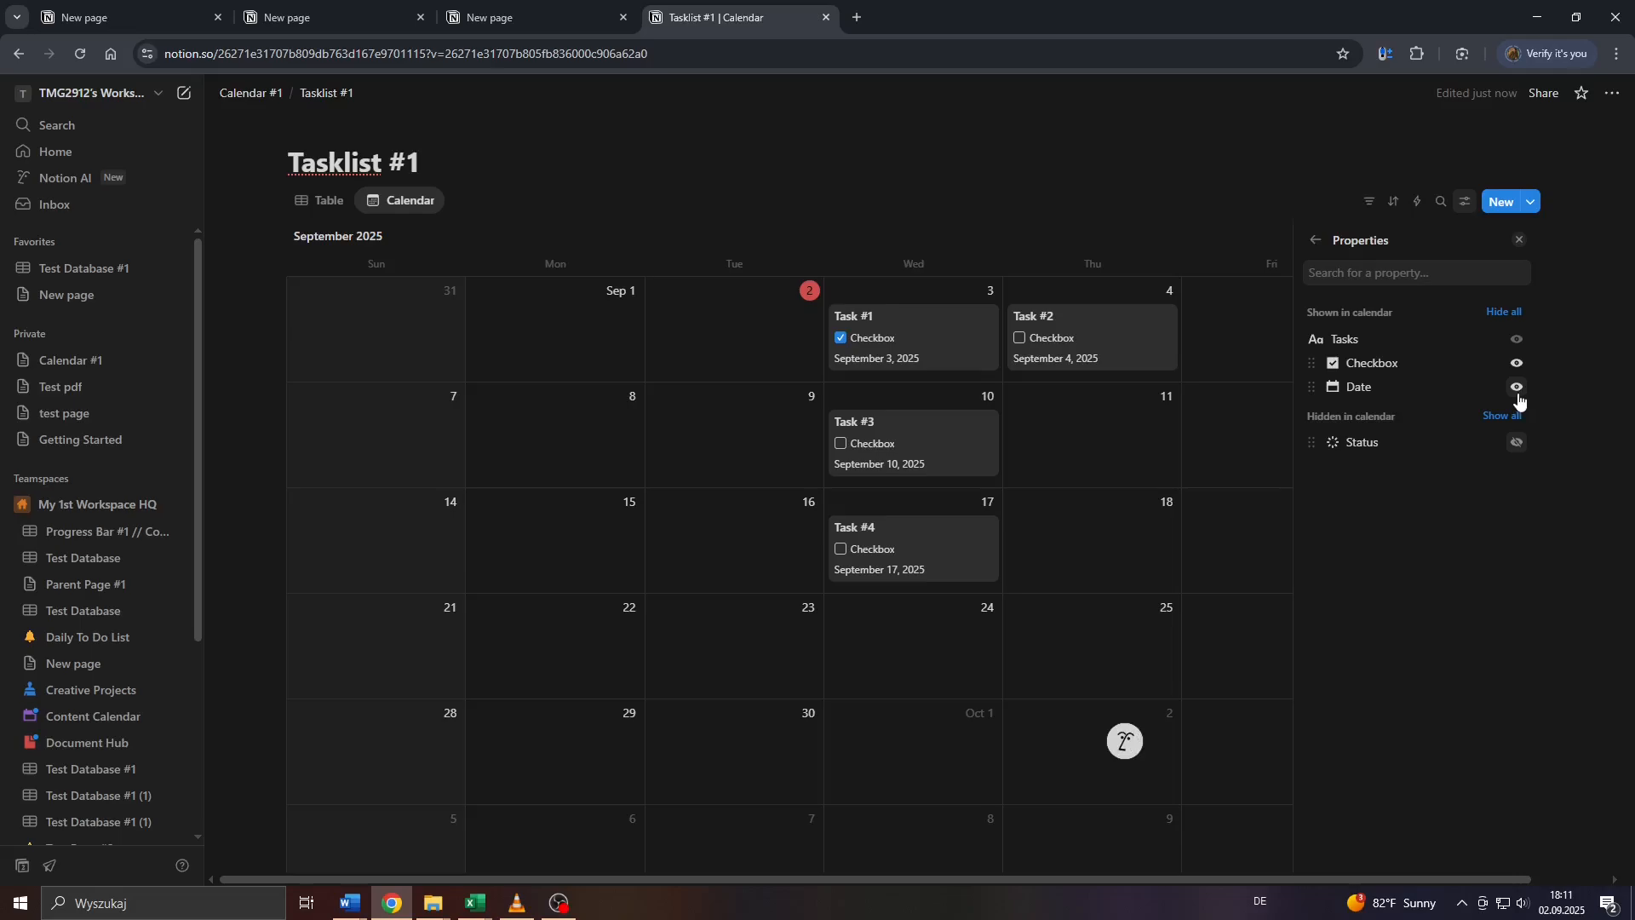
pyautogui.click(1519, 394)
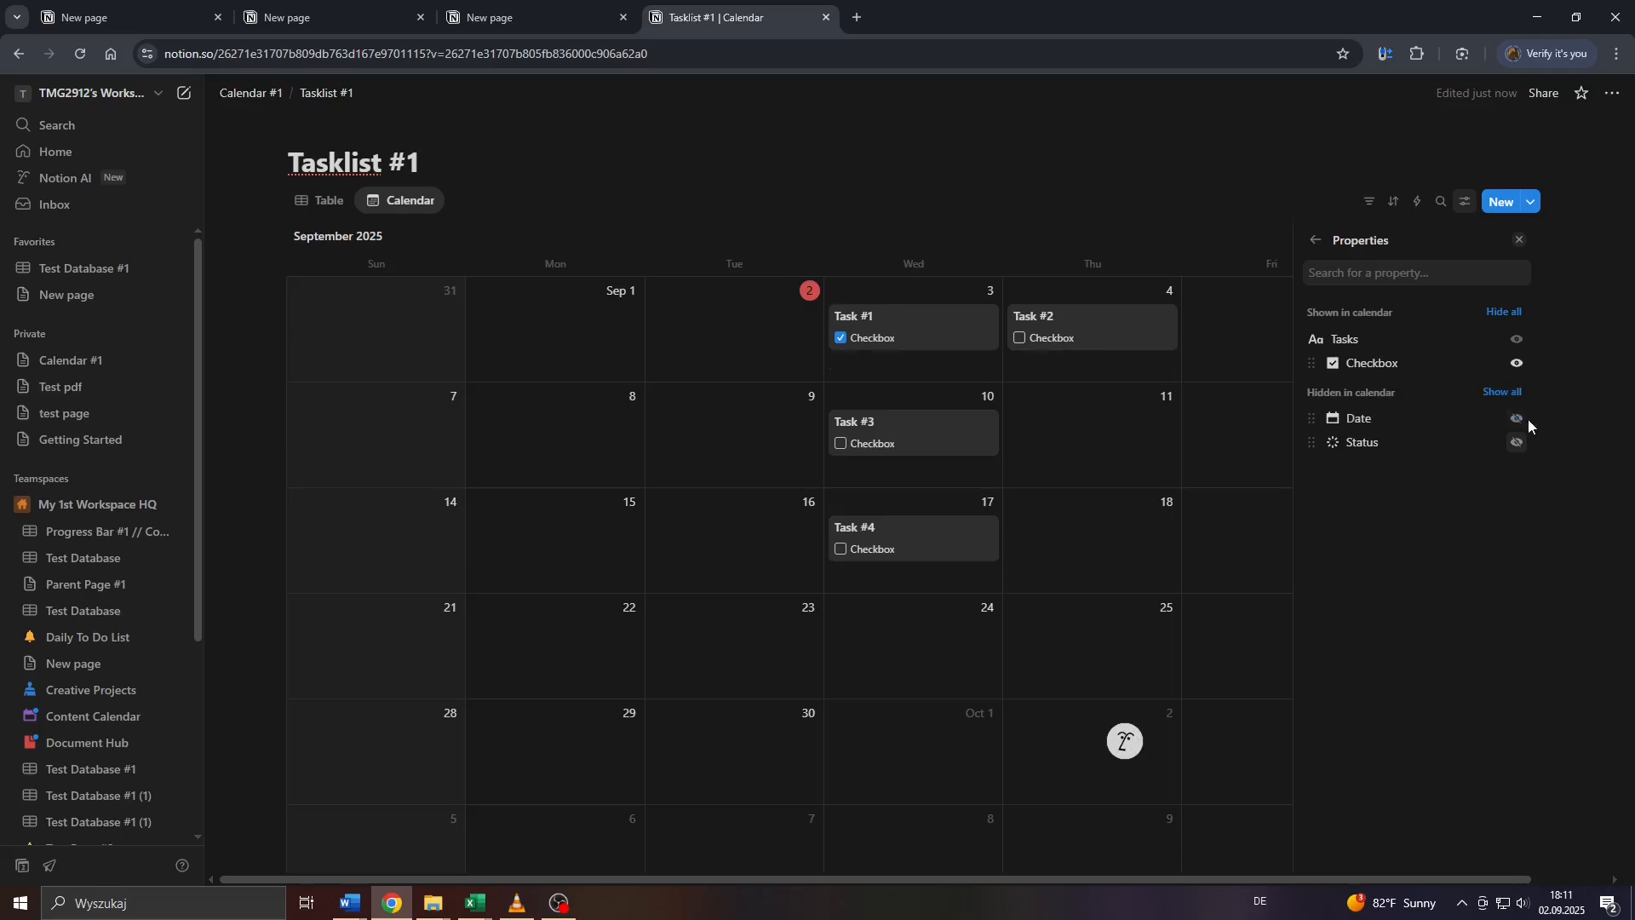
pyautogui.click(1518, 420)
pyautogui.click(1518, 440)
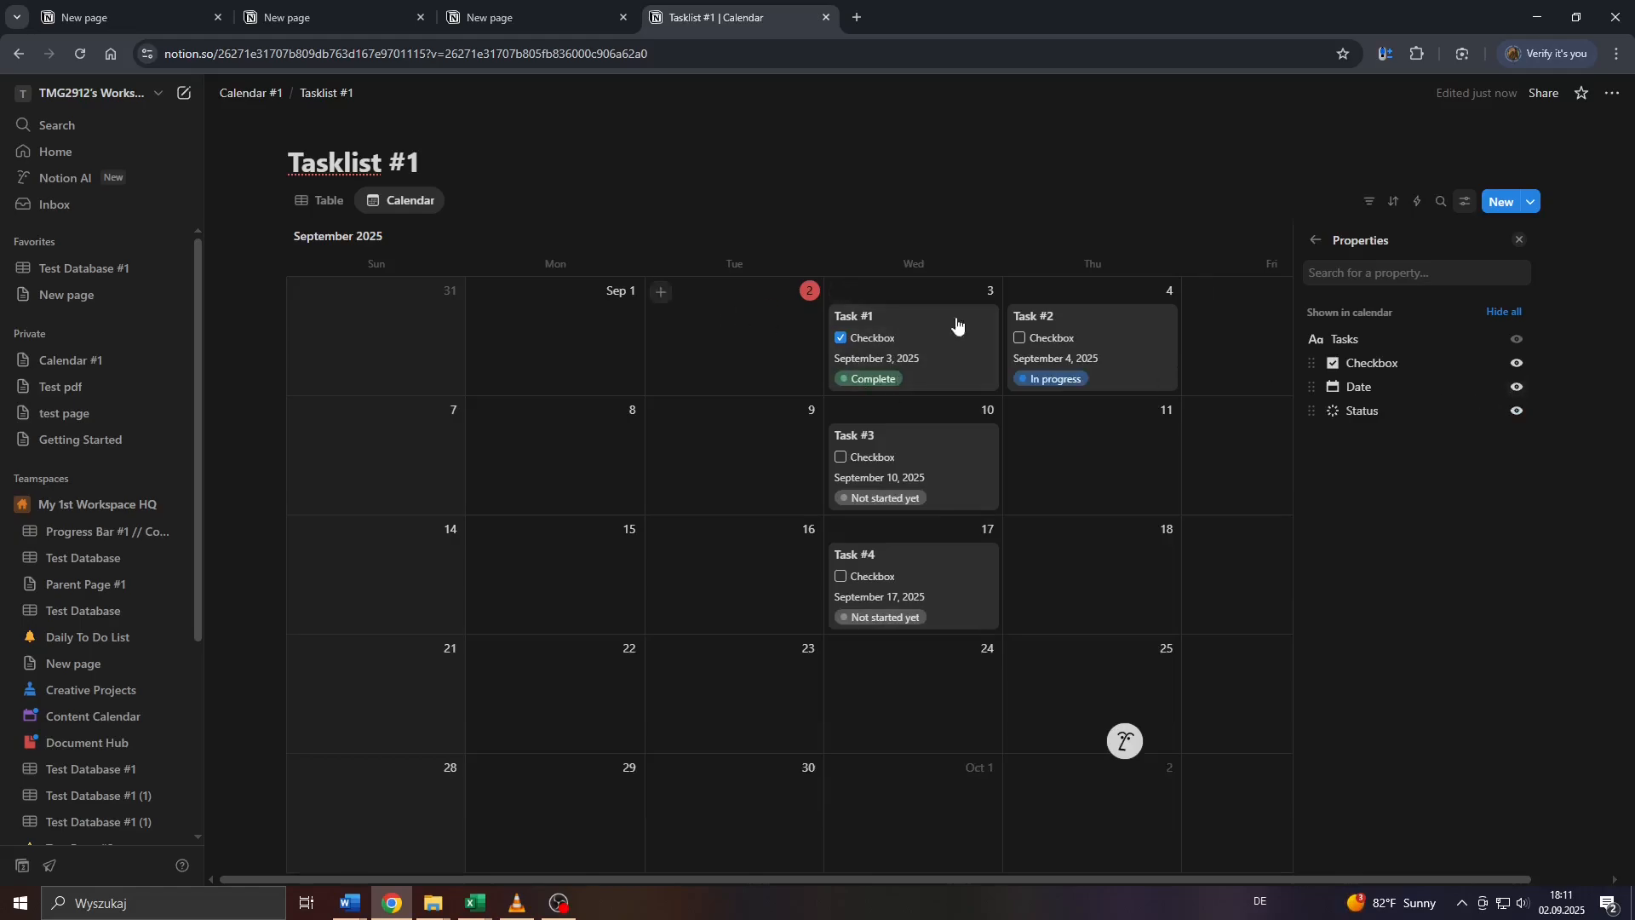
# Hide the Date and Status properties from the calendar cards, keeping Checkbox shown, and tick Task #3's checkbox on the calendar.
pyautogui.click(1518, 394)
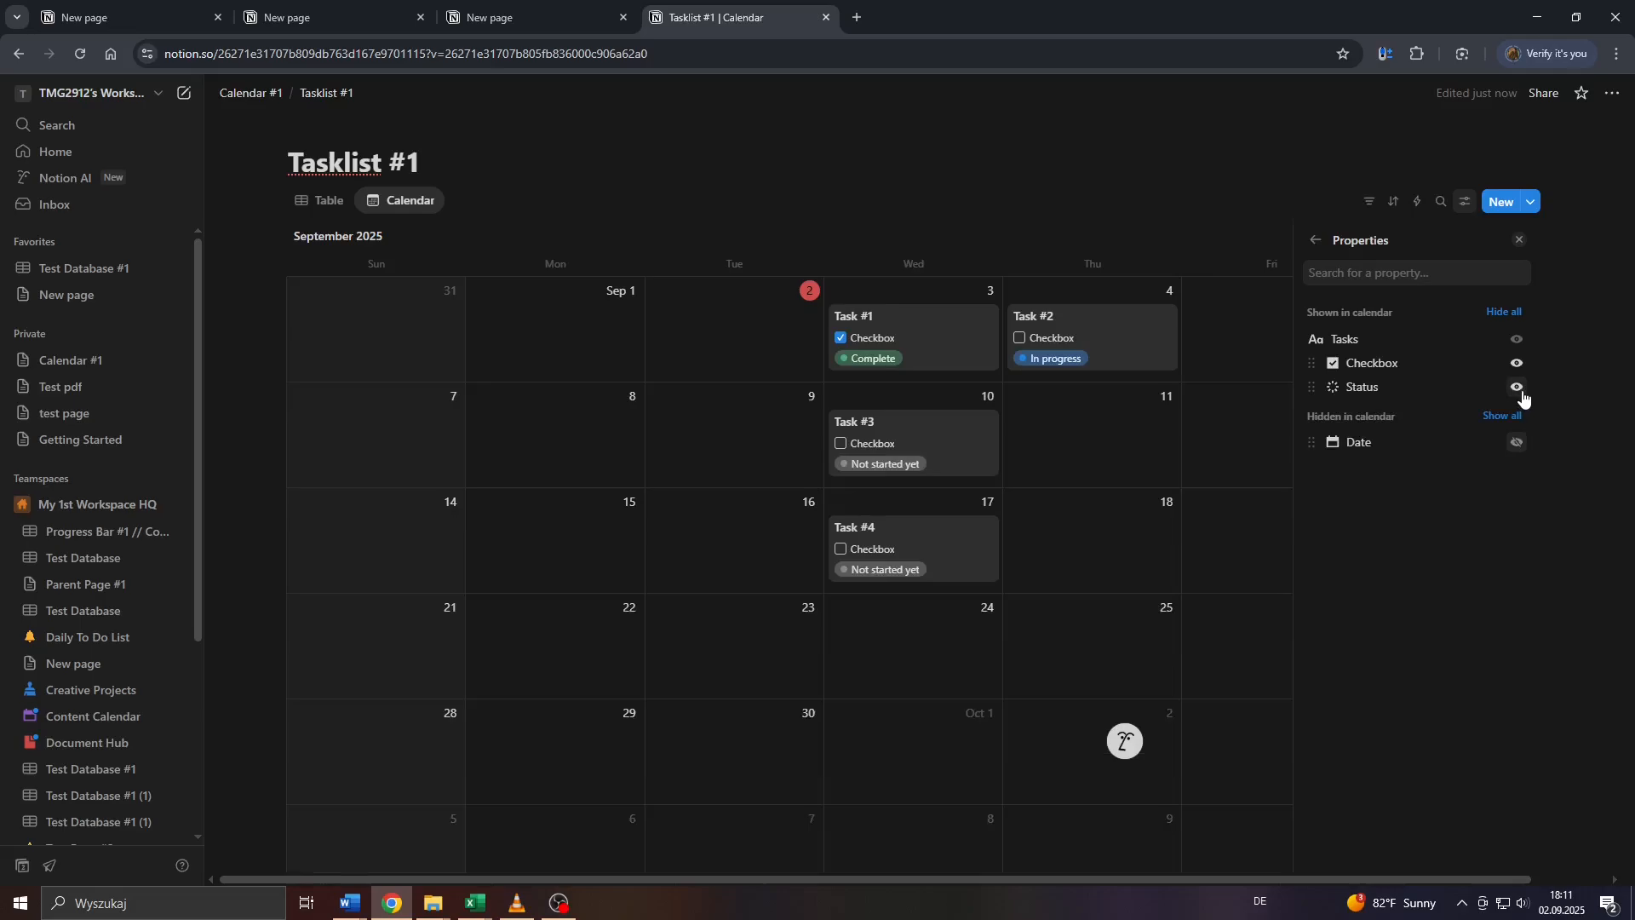
pyautogui.click(1519, 389)
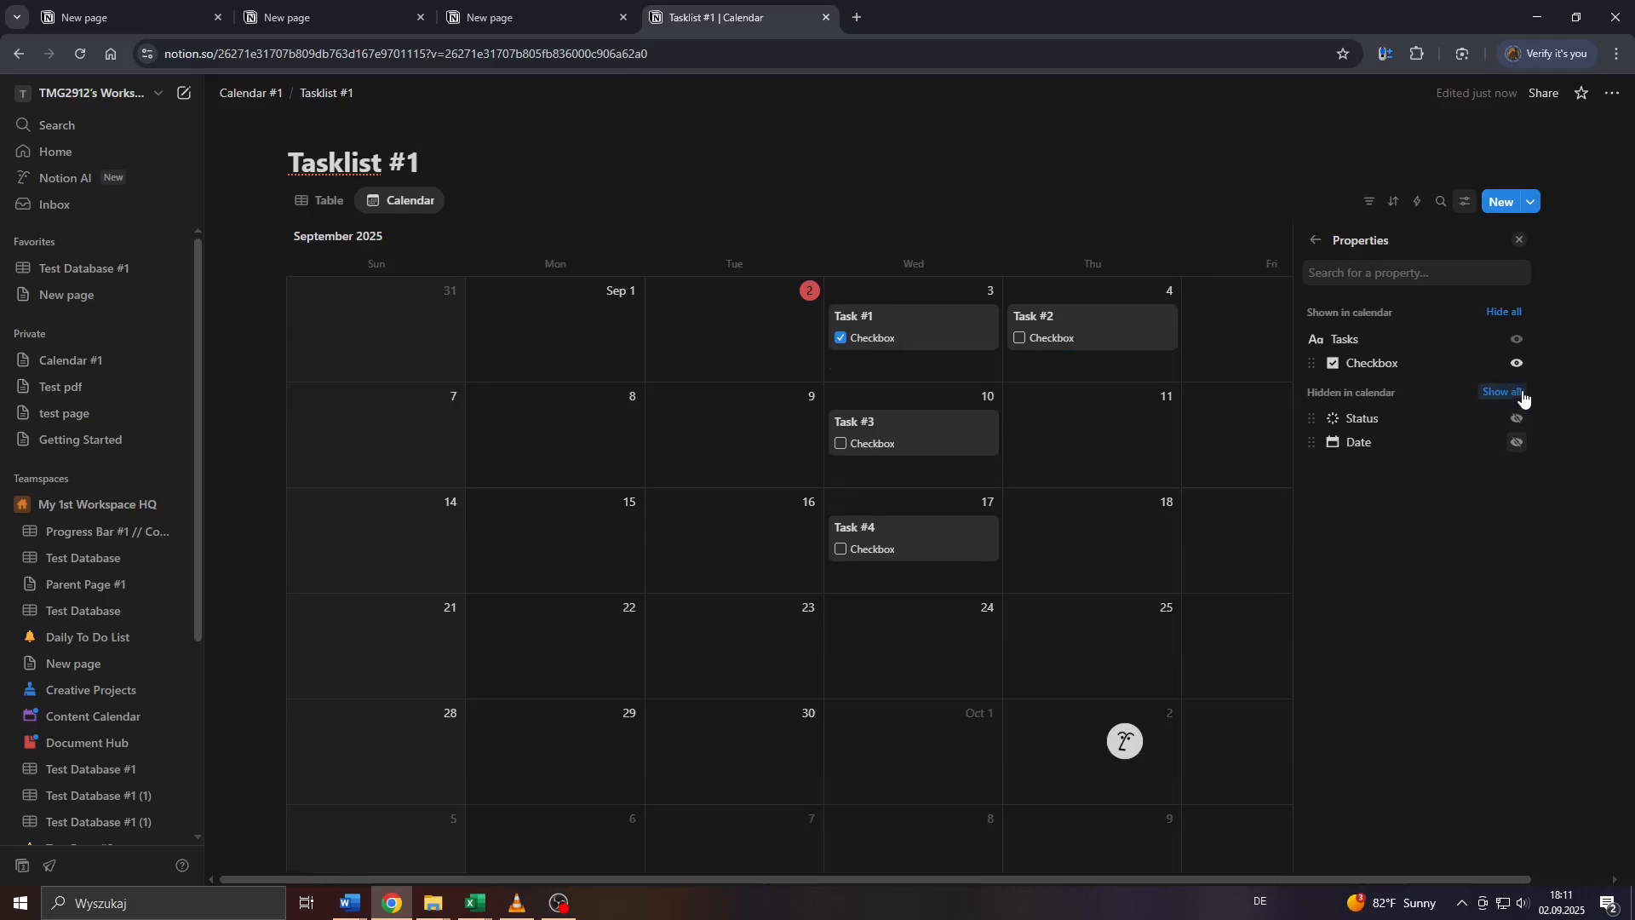
pyautogui.click(966, 188)
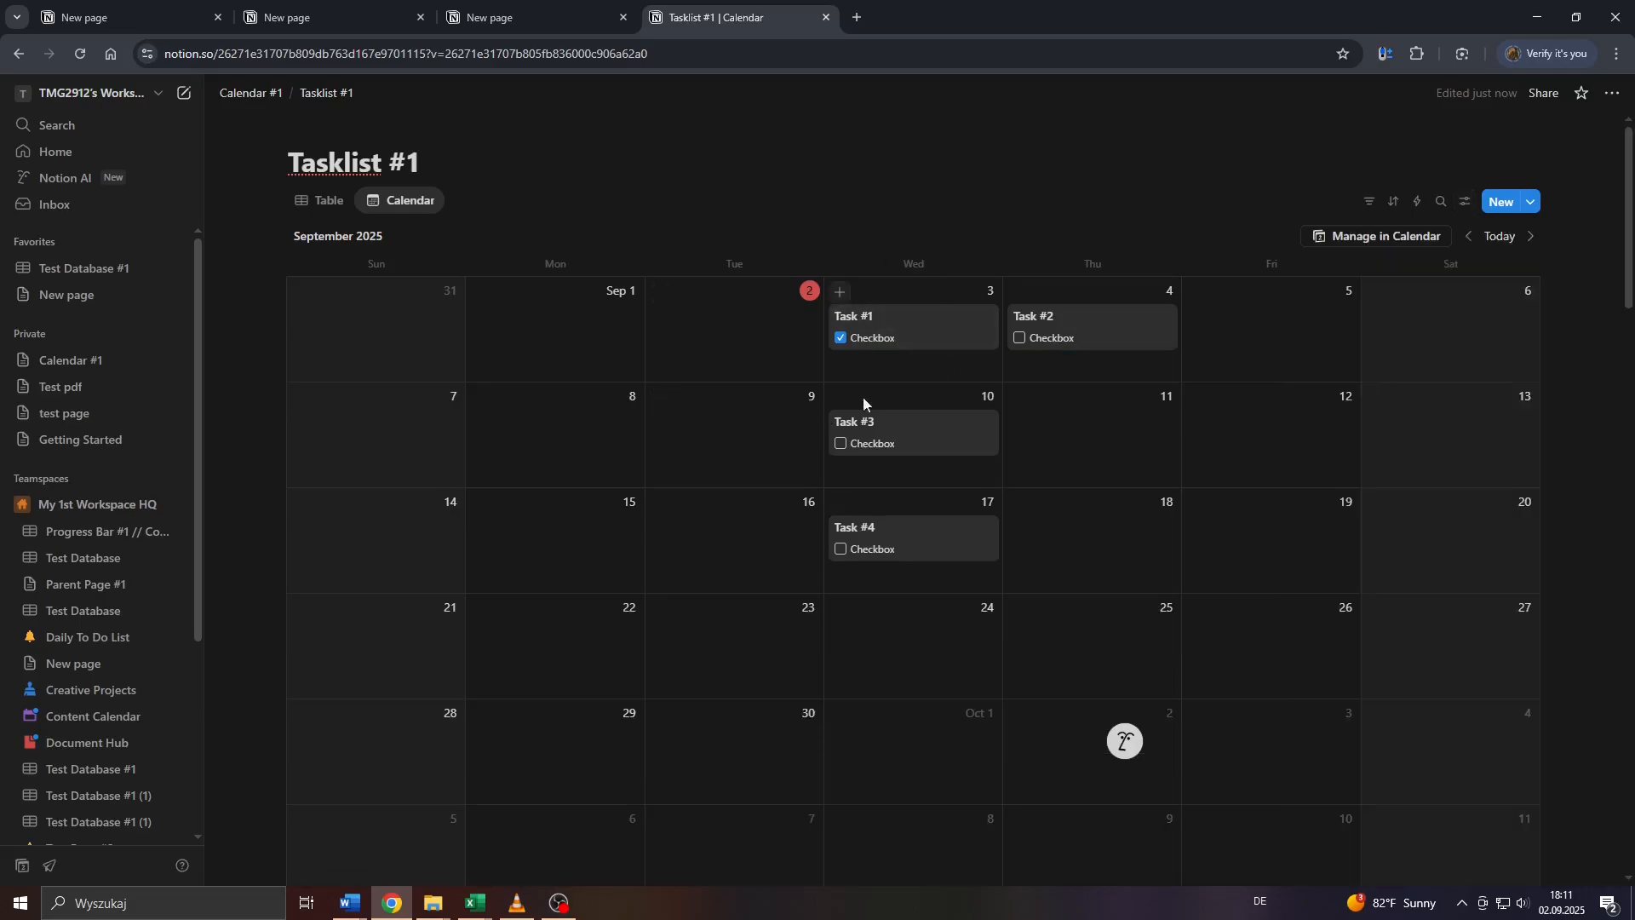
pyautogui.click(840, 445)
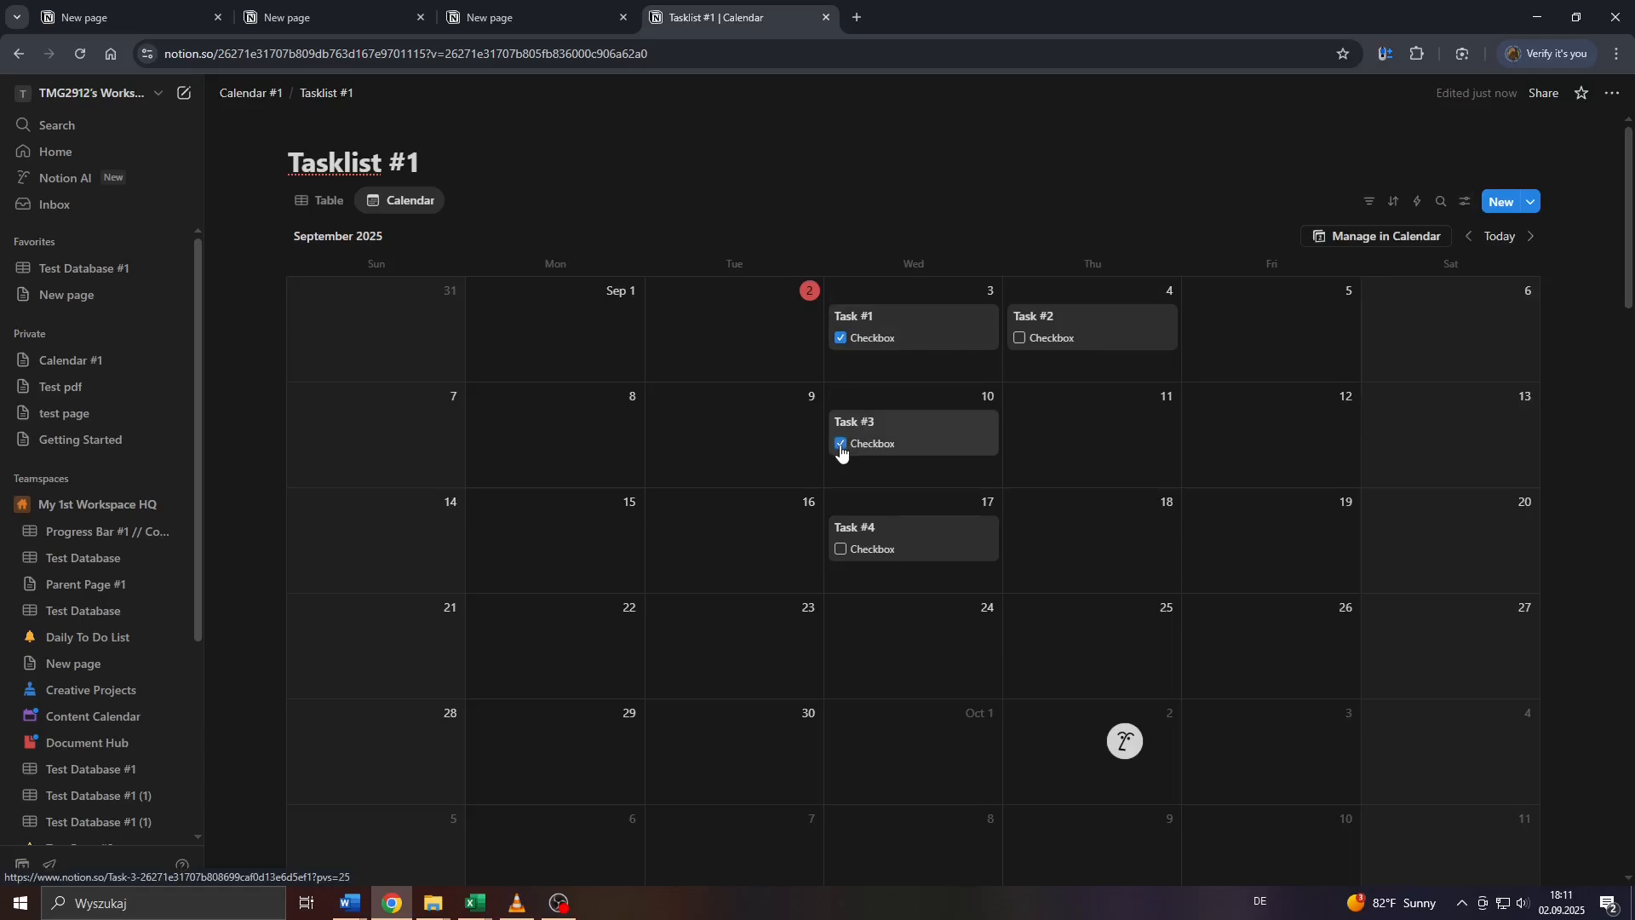
# Tick and untick Task #2's checkbox on the calendar, and leave Task #3's checkbox unticked.
pyautogui.click(1019, 338)
pyautogui.click(1020, 340)
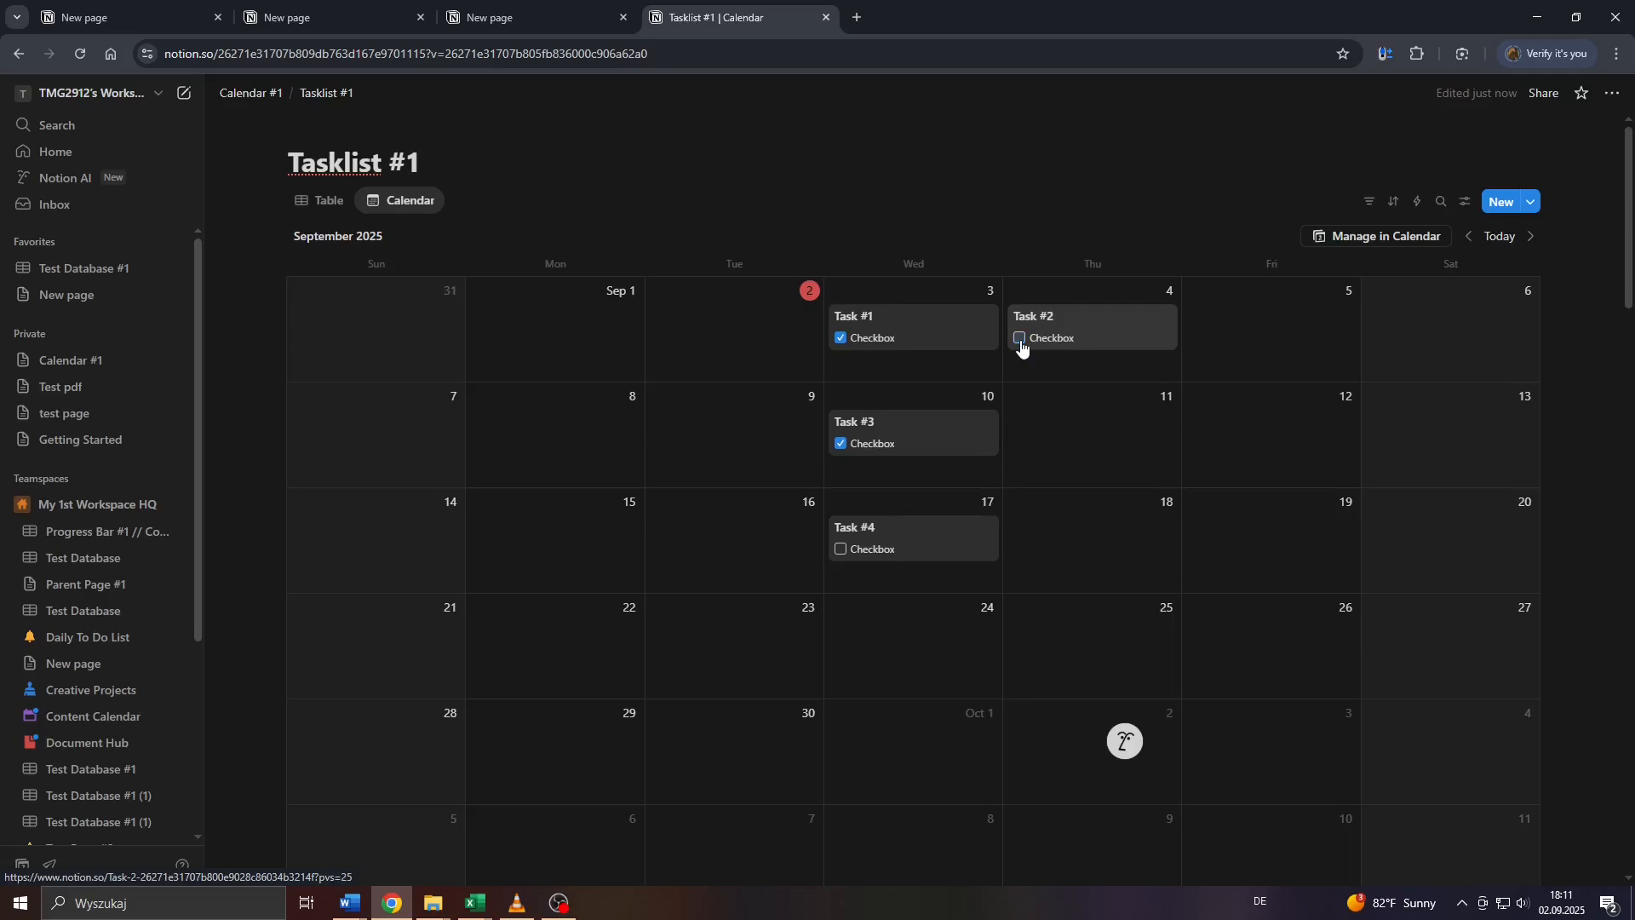
pyautogui.click(841, 444)
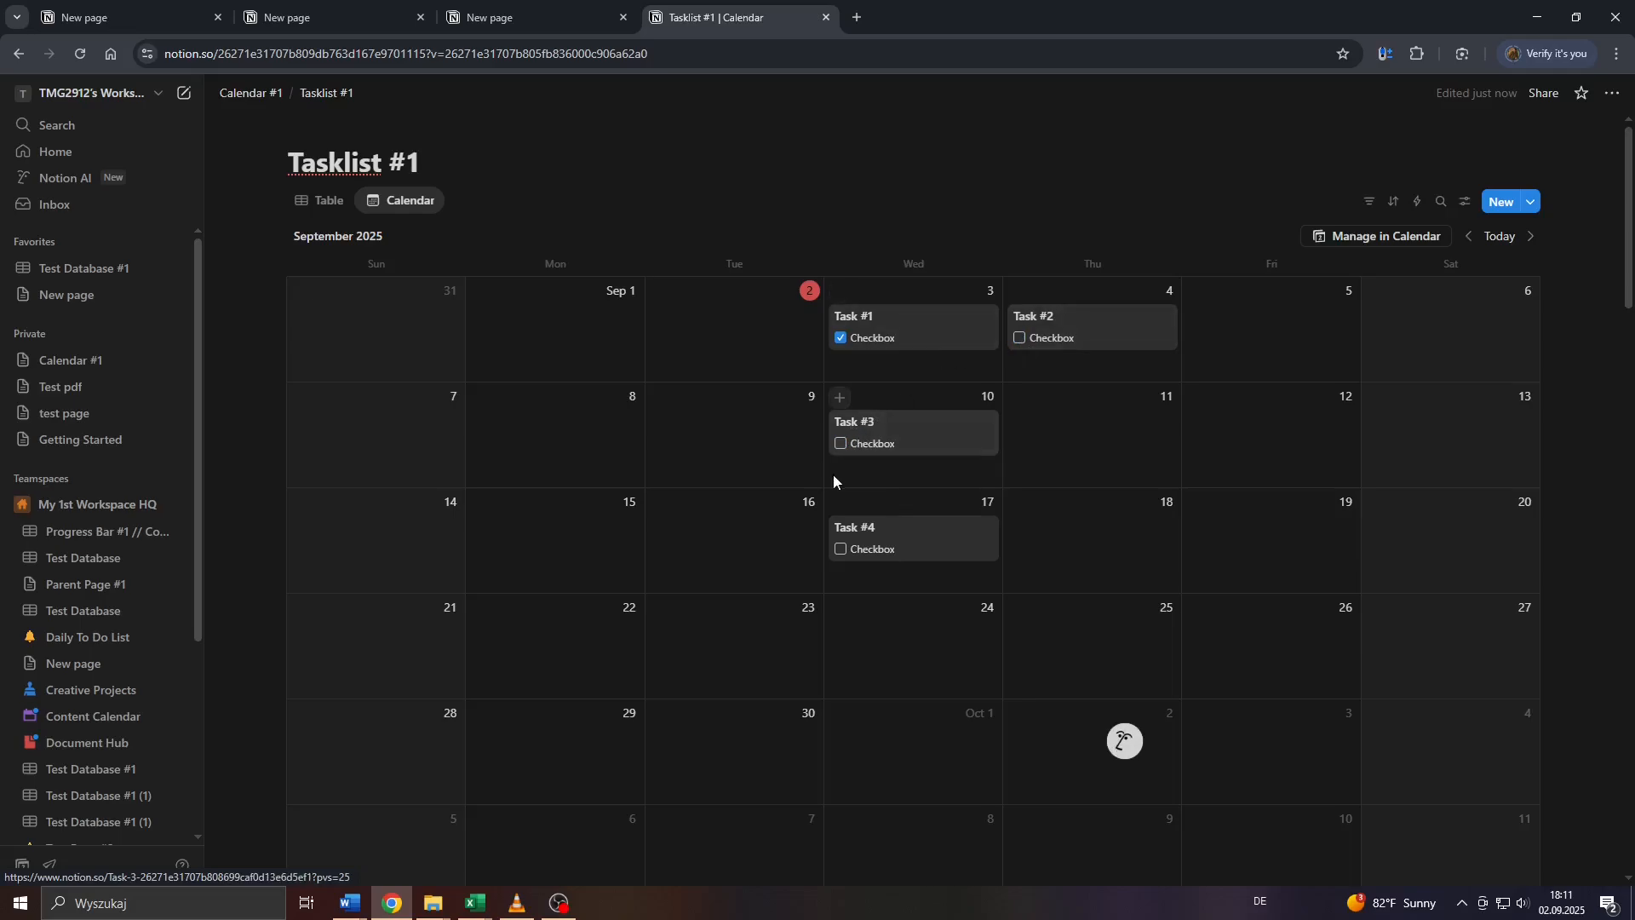
pyautogui.click(841, 444)
pyautogui.click(842, 444)
# Open Task #1's page from the calendar and look over its checkbox, comment field and option to add a property.
pyautogui.click(924, 332)
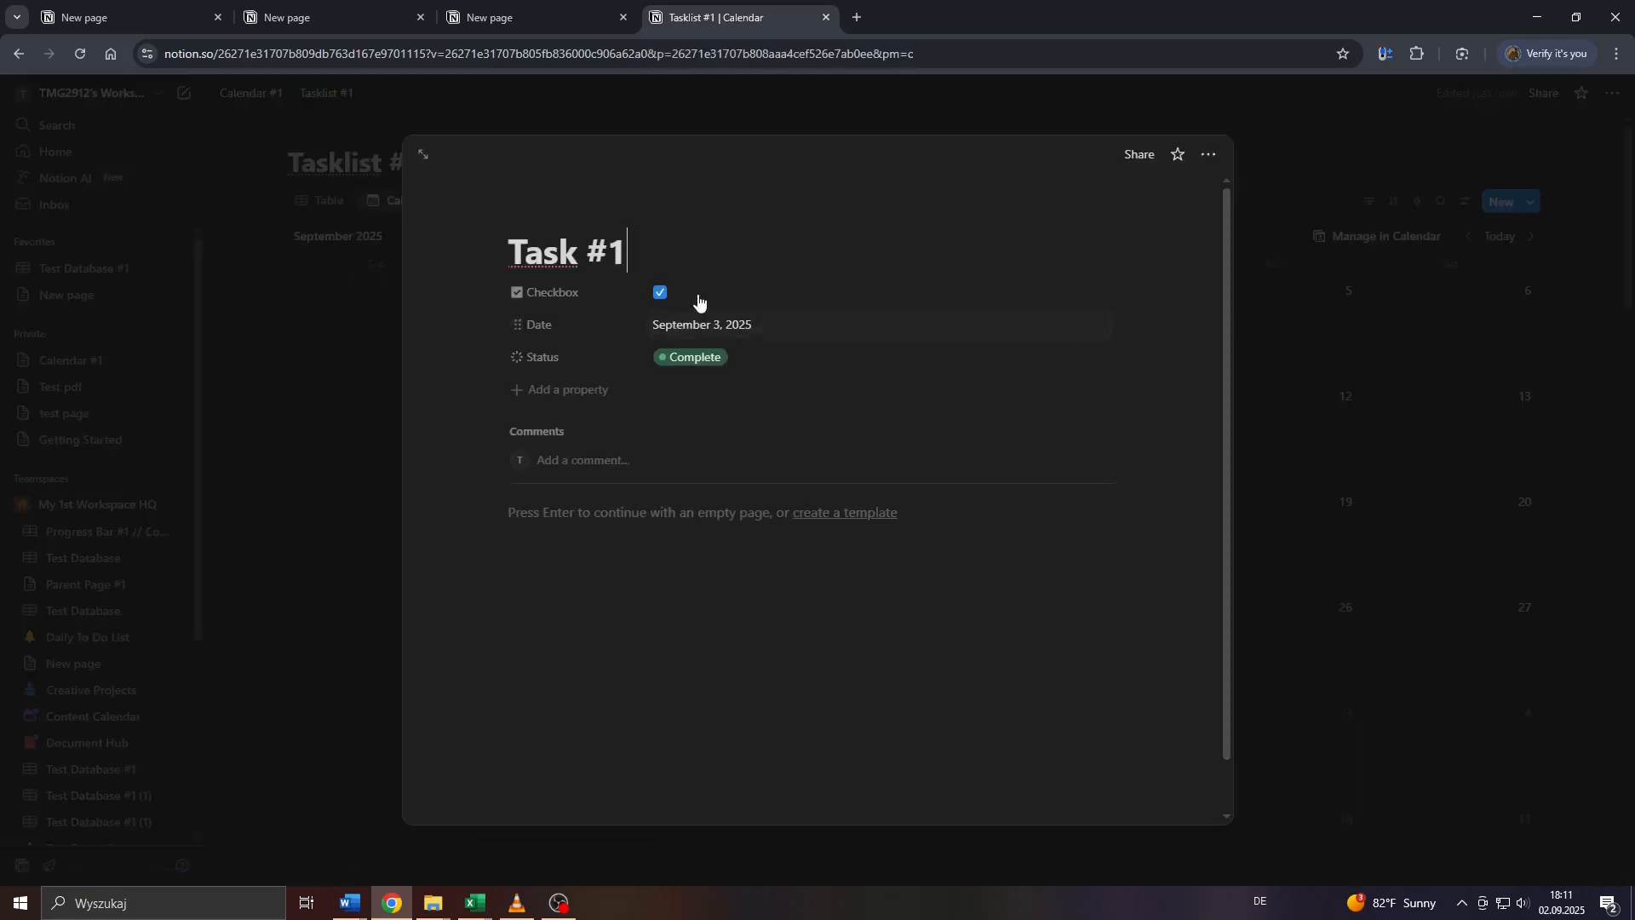
pyautogui.click(660, 293)
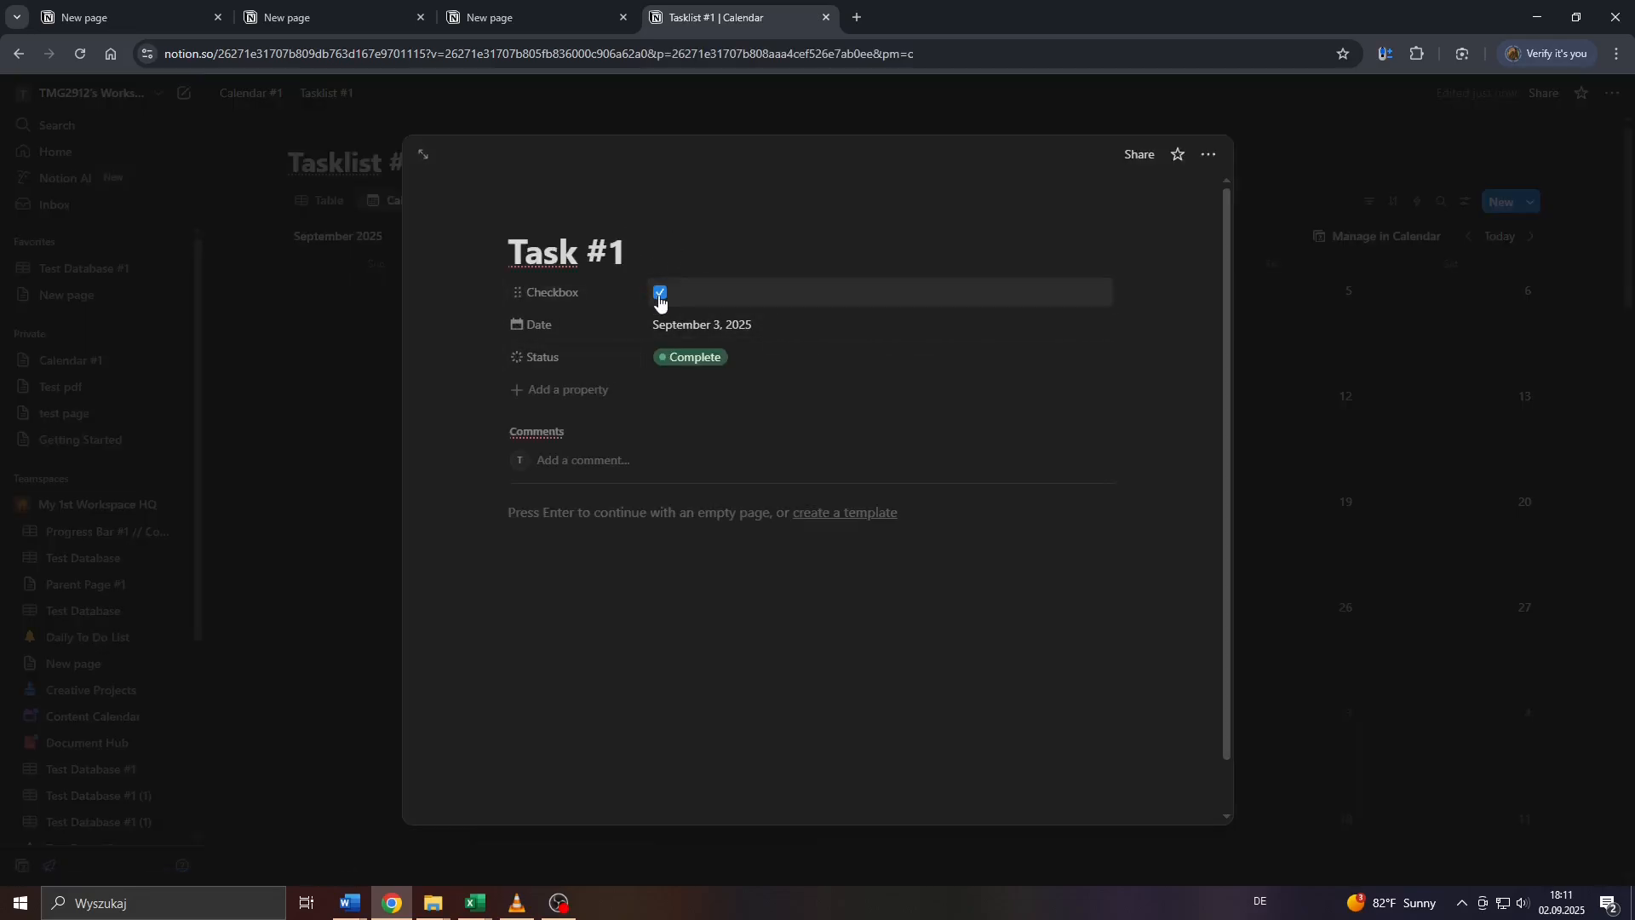
pyautogui.click(596, 467)
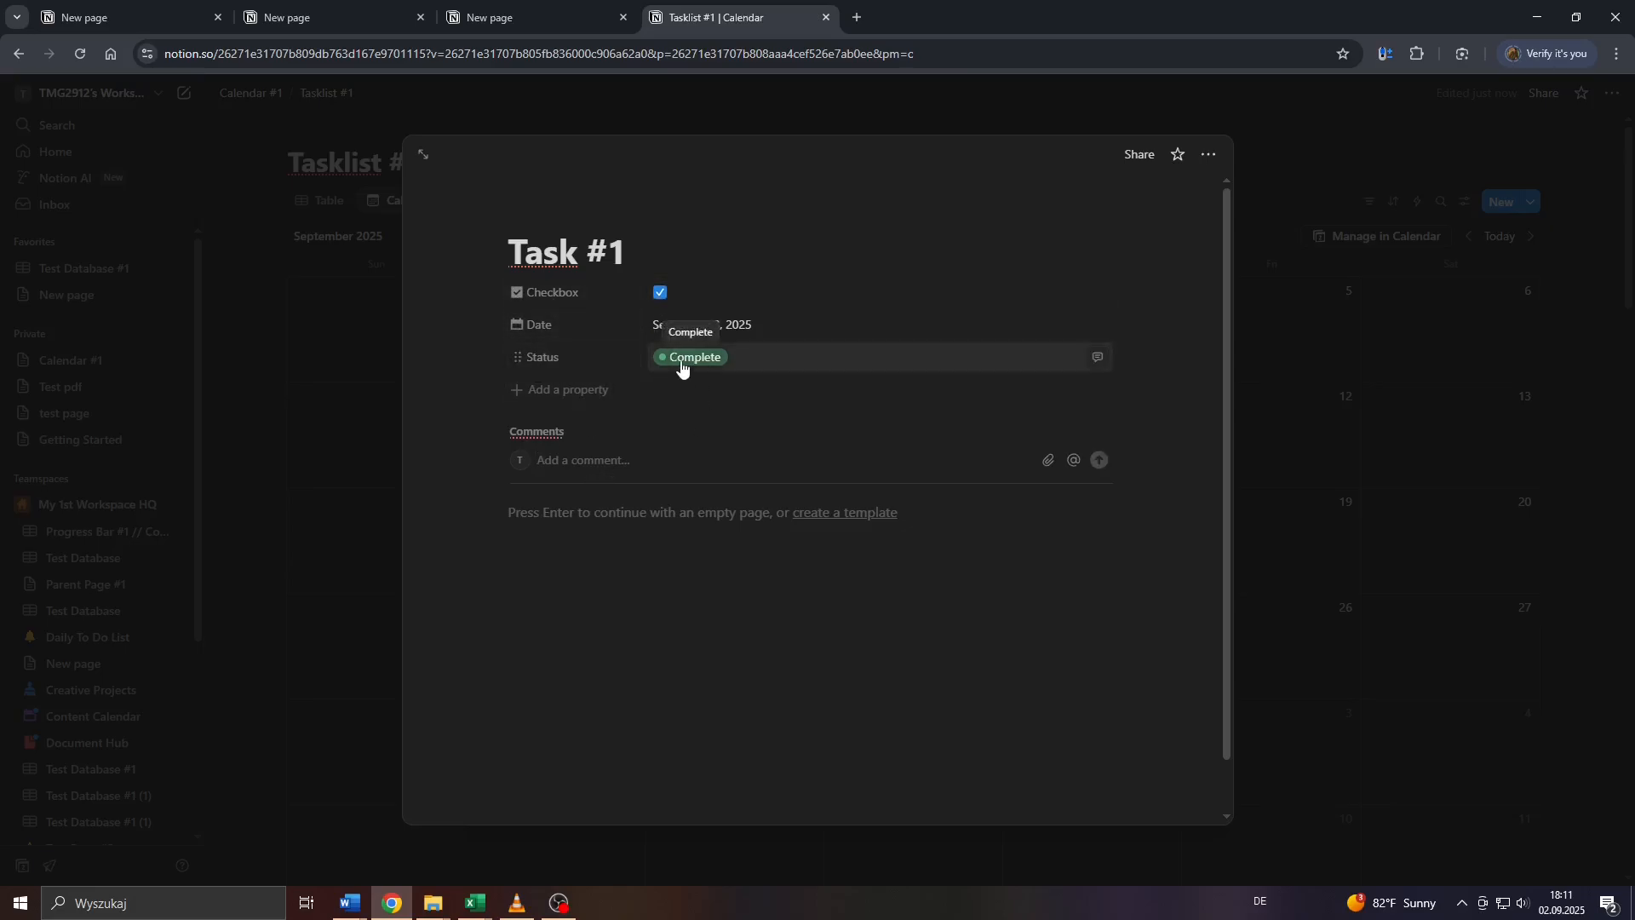
pyautogui.click(572, 394)
pyautogui.press('Escape')
# Switch Task #1's status to Not started yet, to In progress, and back to Complete.
pyautogui.click(712, 360)
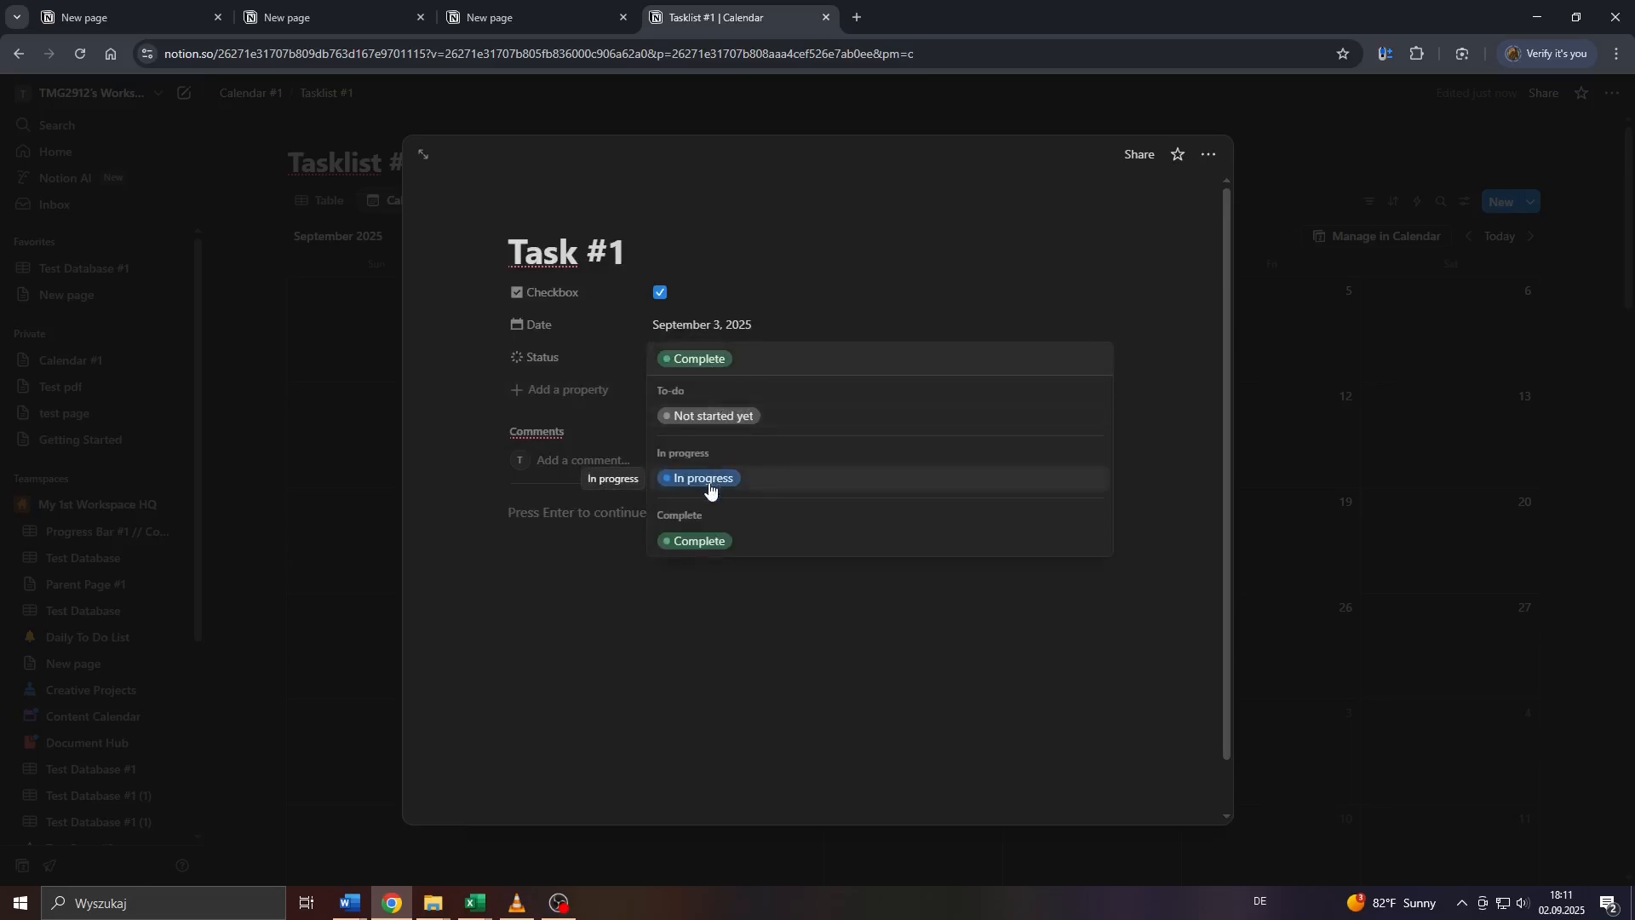
pyautogui.click(715, 417)
pyautogui.click(712, 362)
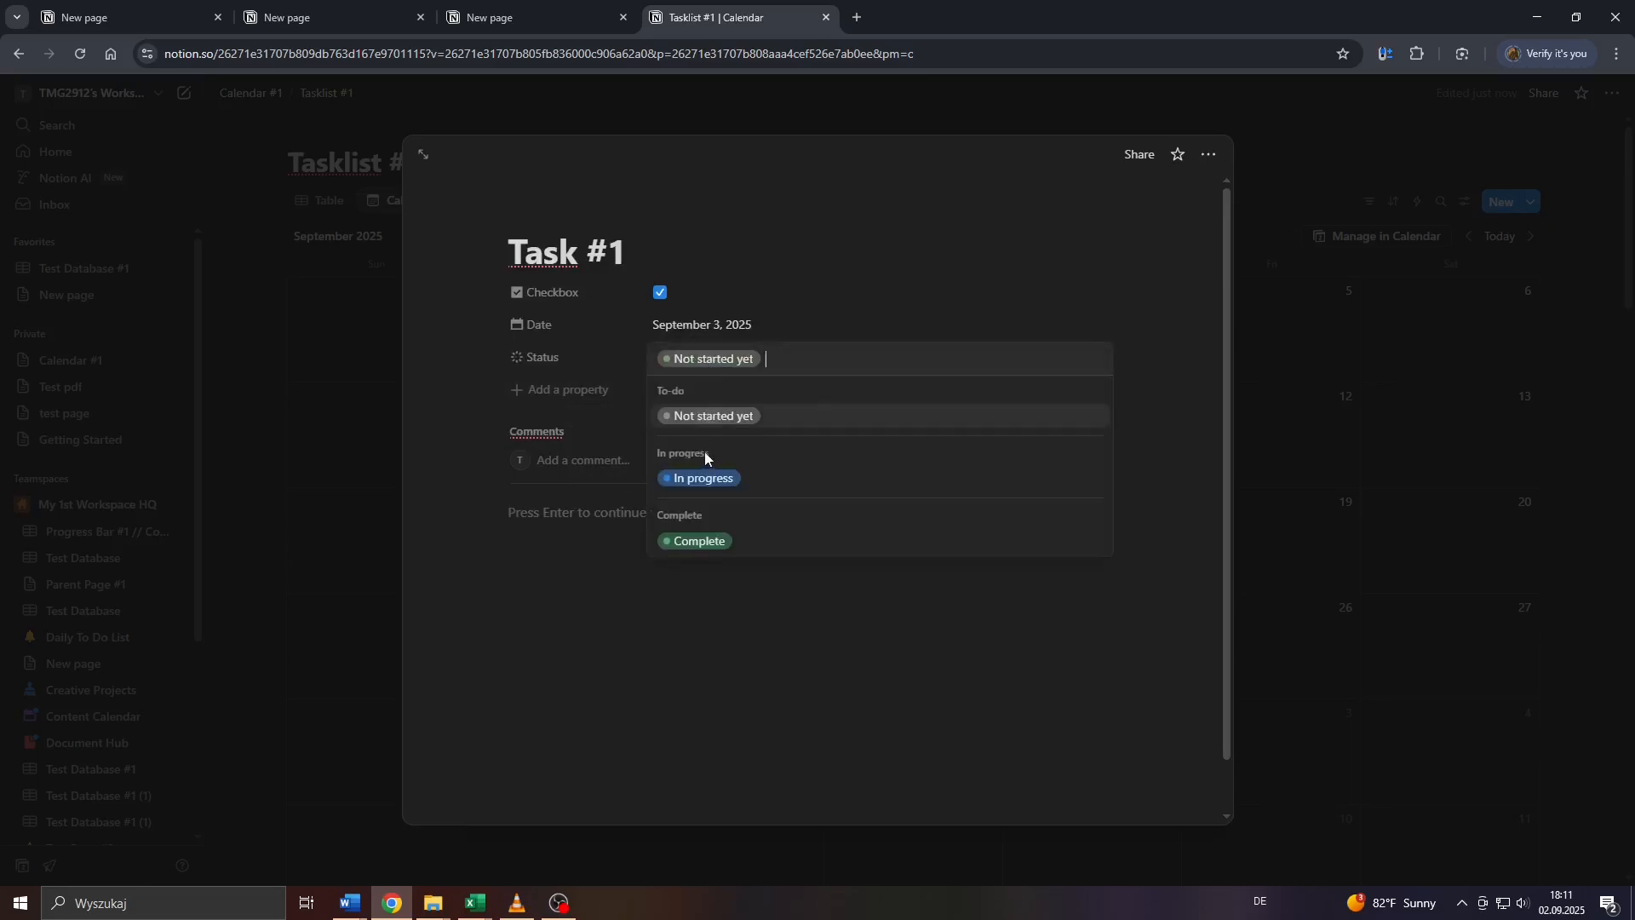
pyautogui.click(710, 479)
pyautogui.click(719, 361)
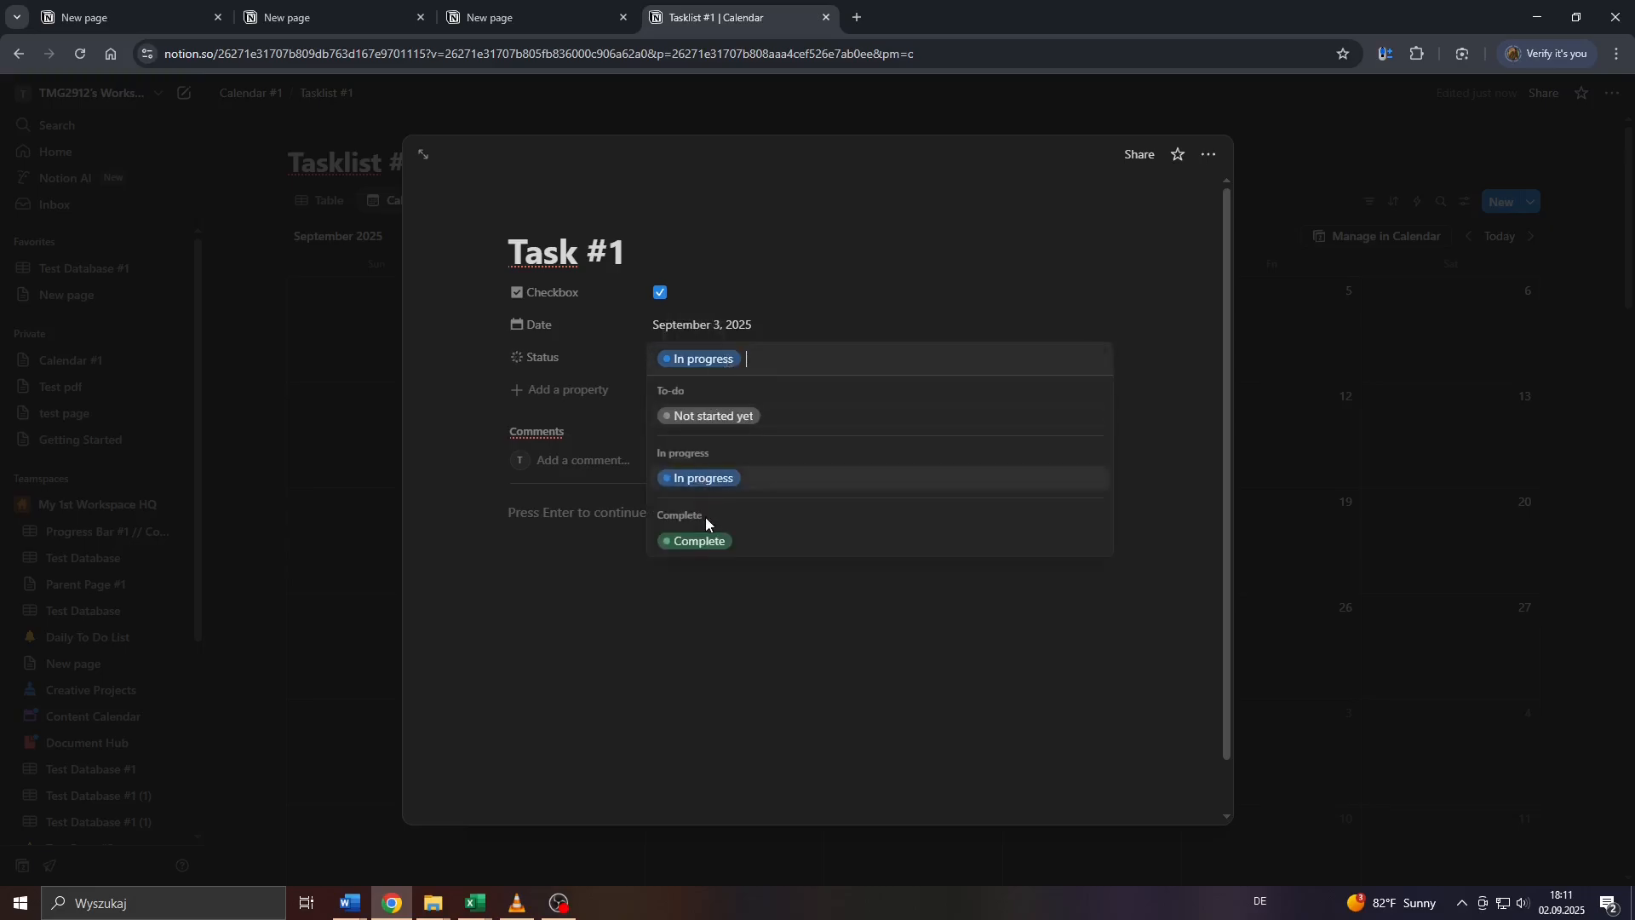
pyautogui.click(700, 541)
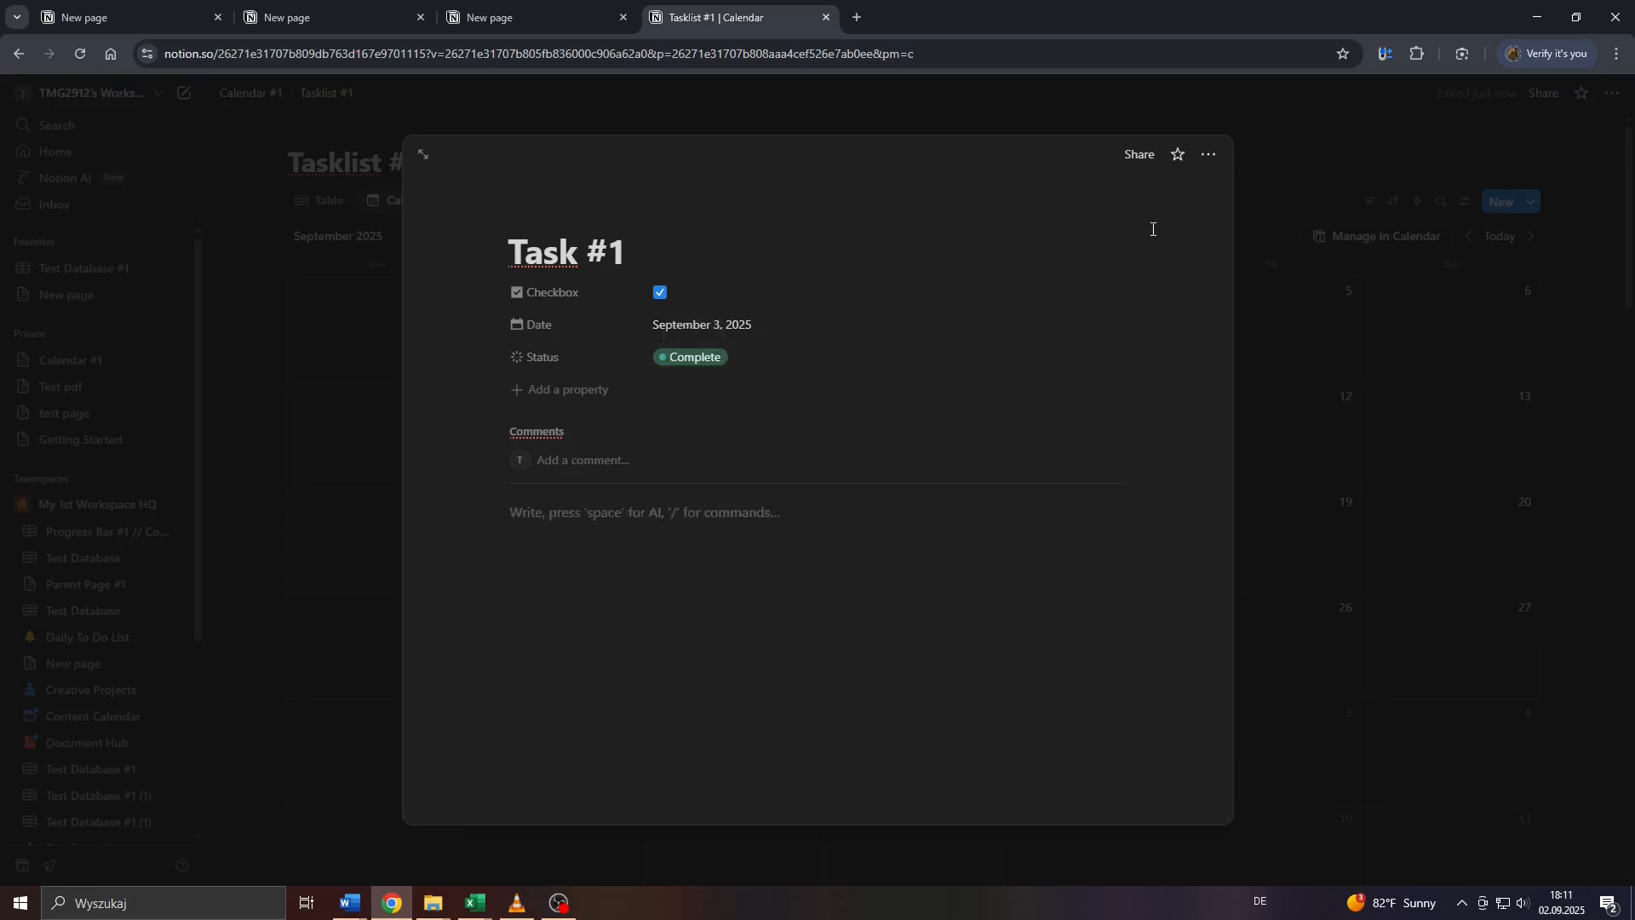
# Leave Task #1's page to check the tasks in the Table view, and return to the Calendar view.
pyautogui.click(1289, 146)
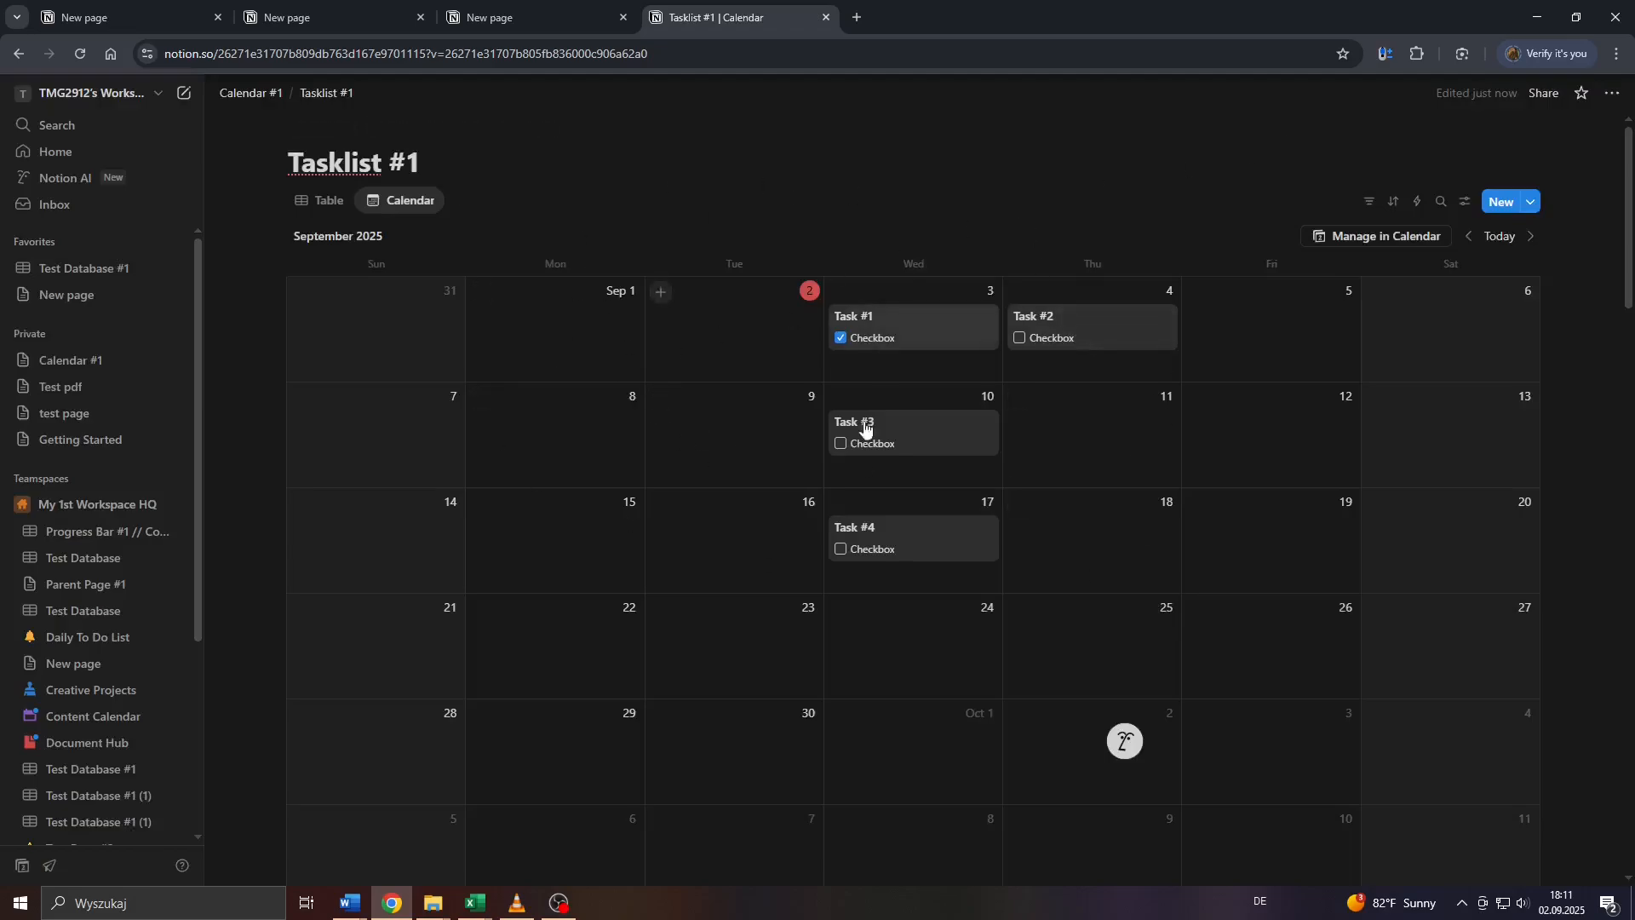
pyautogui.click(324, 209)
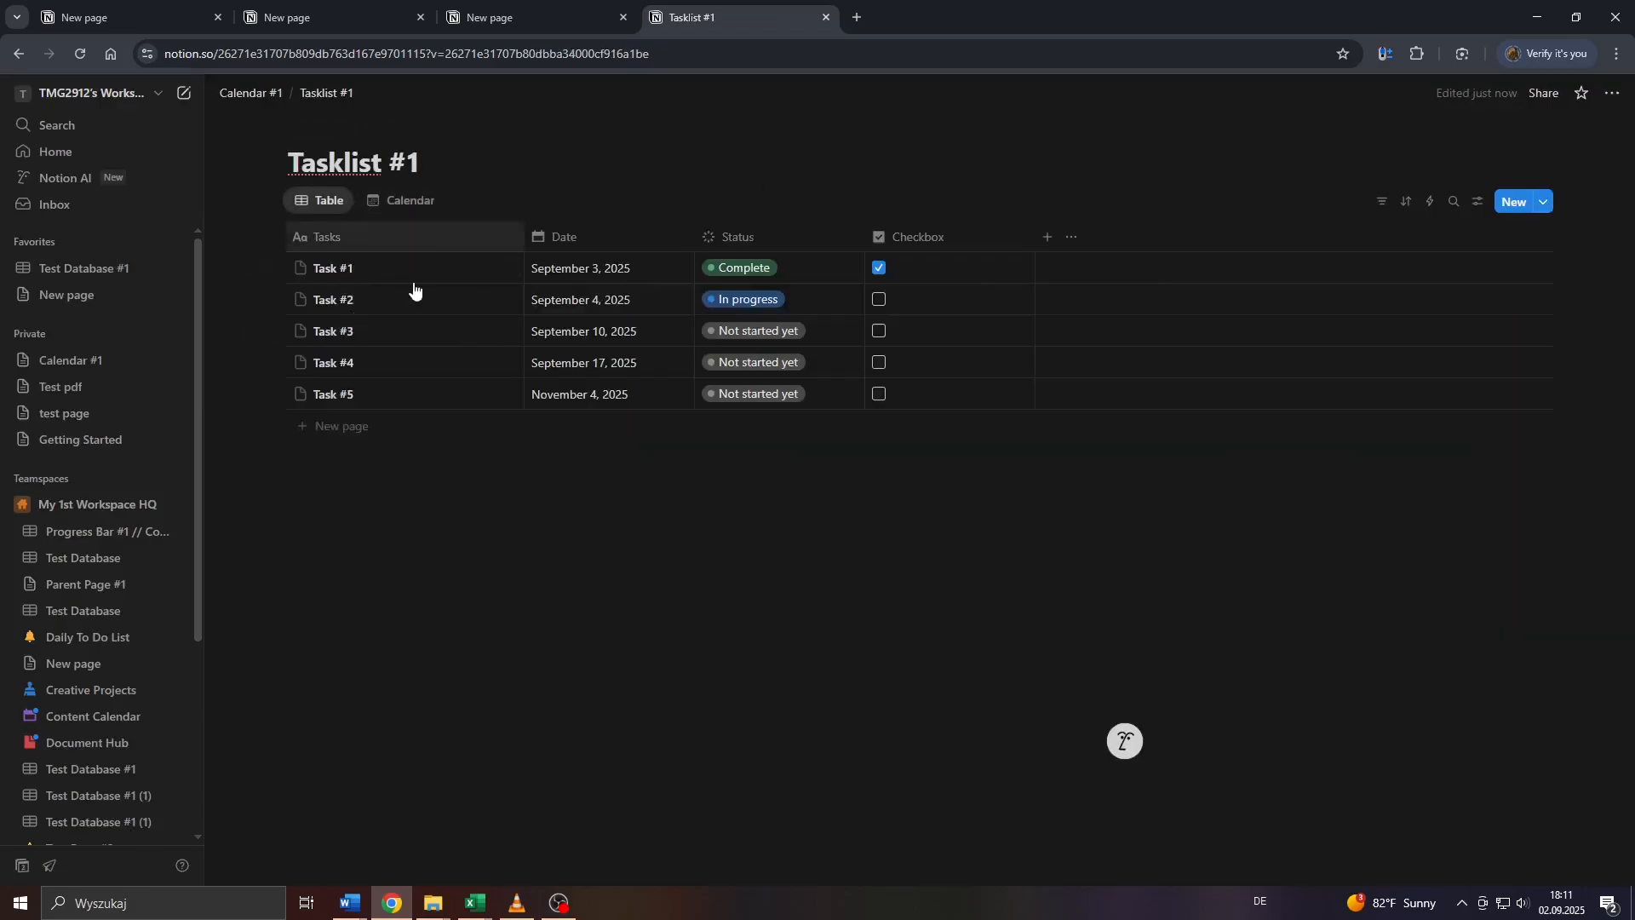
pyautogui.click(405, 206)
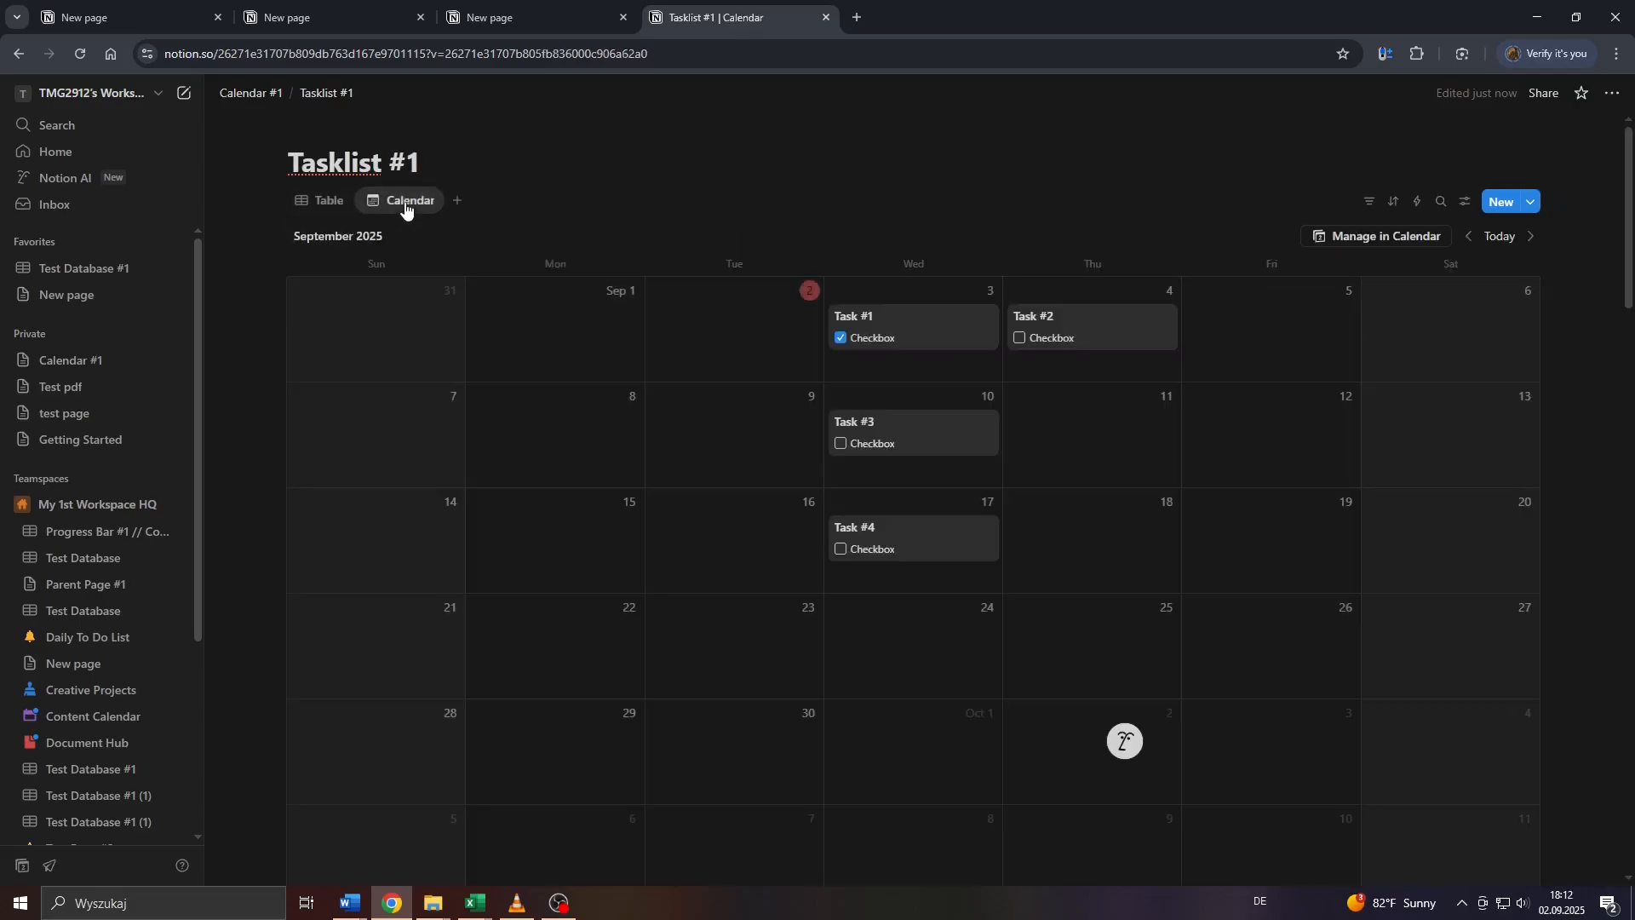
# Add a Timeline view to the Tasklist #1 database, keeping its default settings.
pyautogui.click(461, 208)
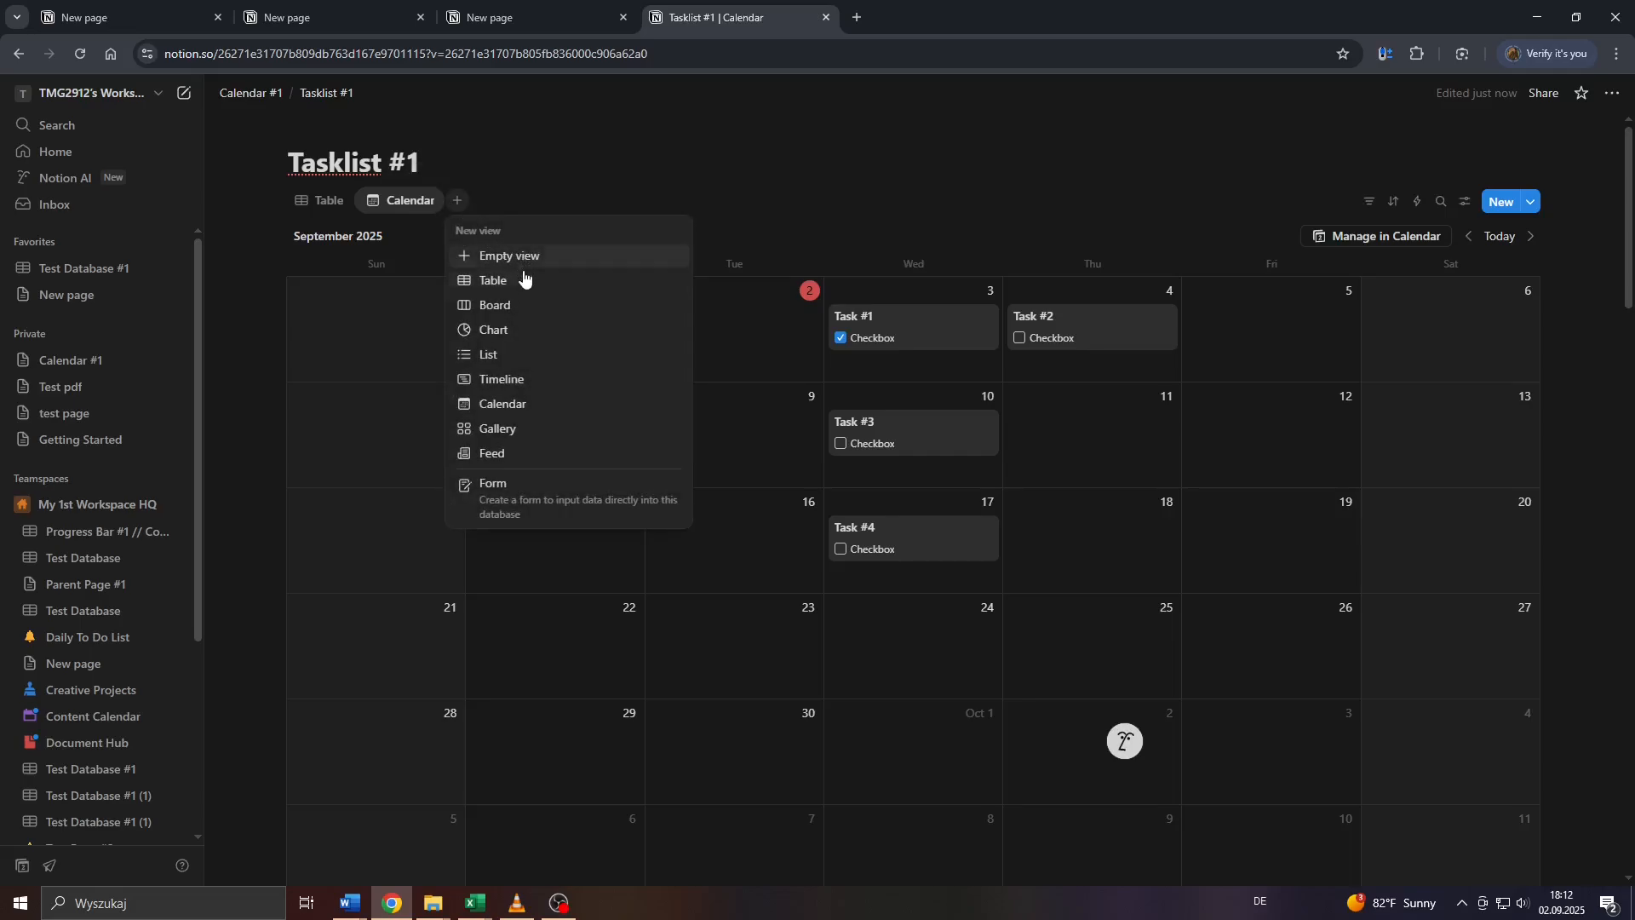
pyautogui.click(518, 376)
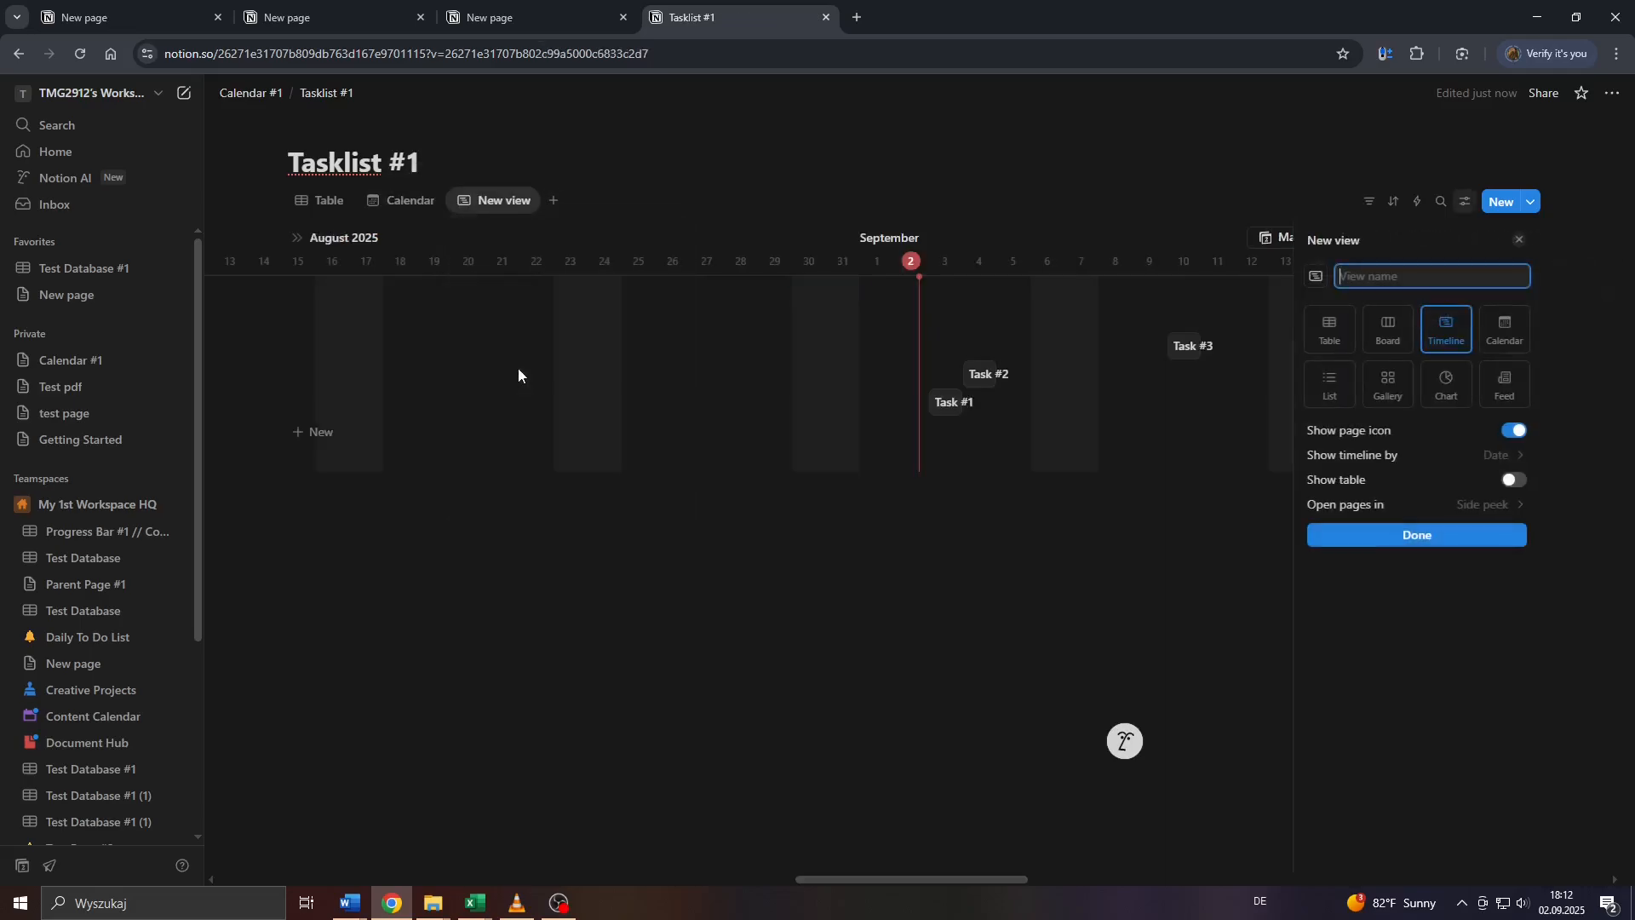
pyautogui.click(963, 611)
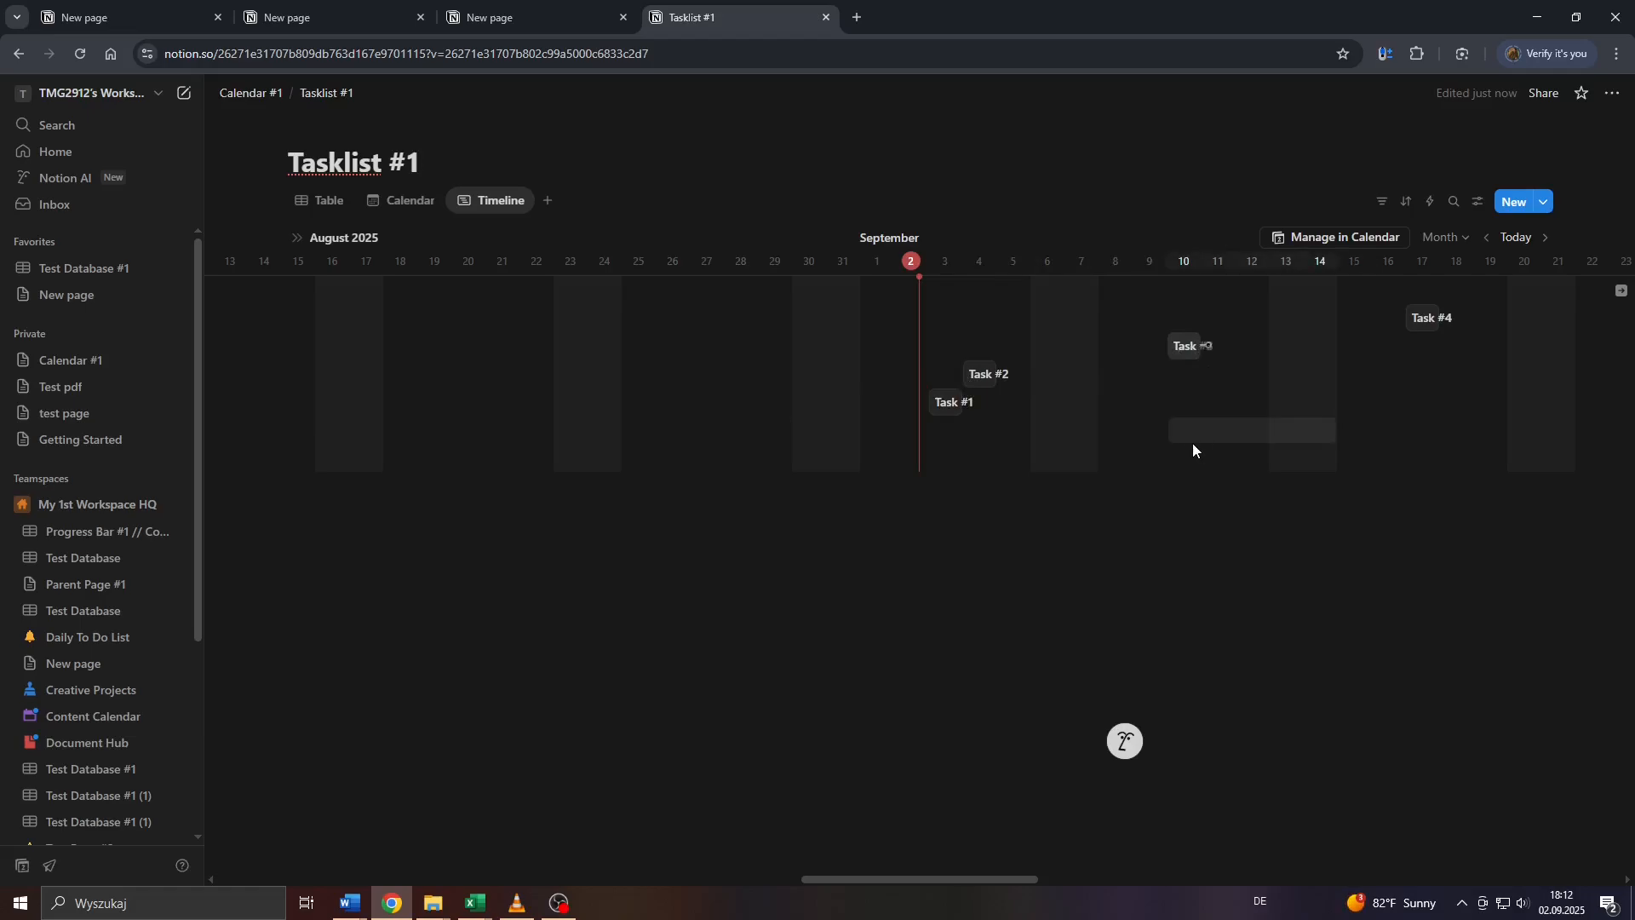
# Rename the Timeline view as My Timeline and close the view settings.
pyautogui.click(514, 210)
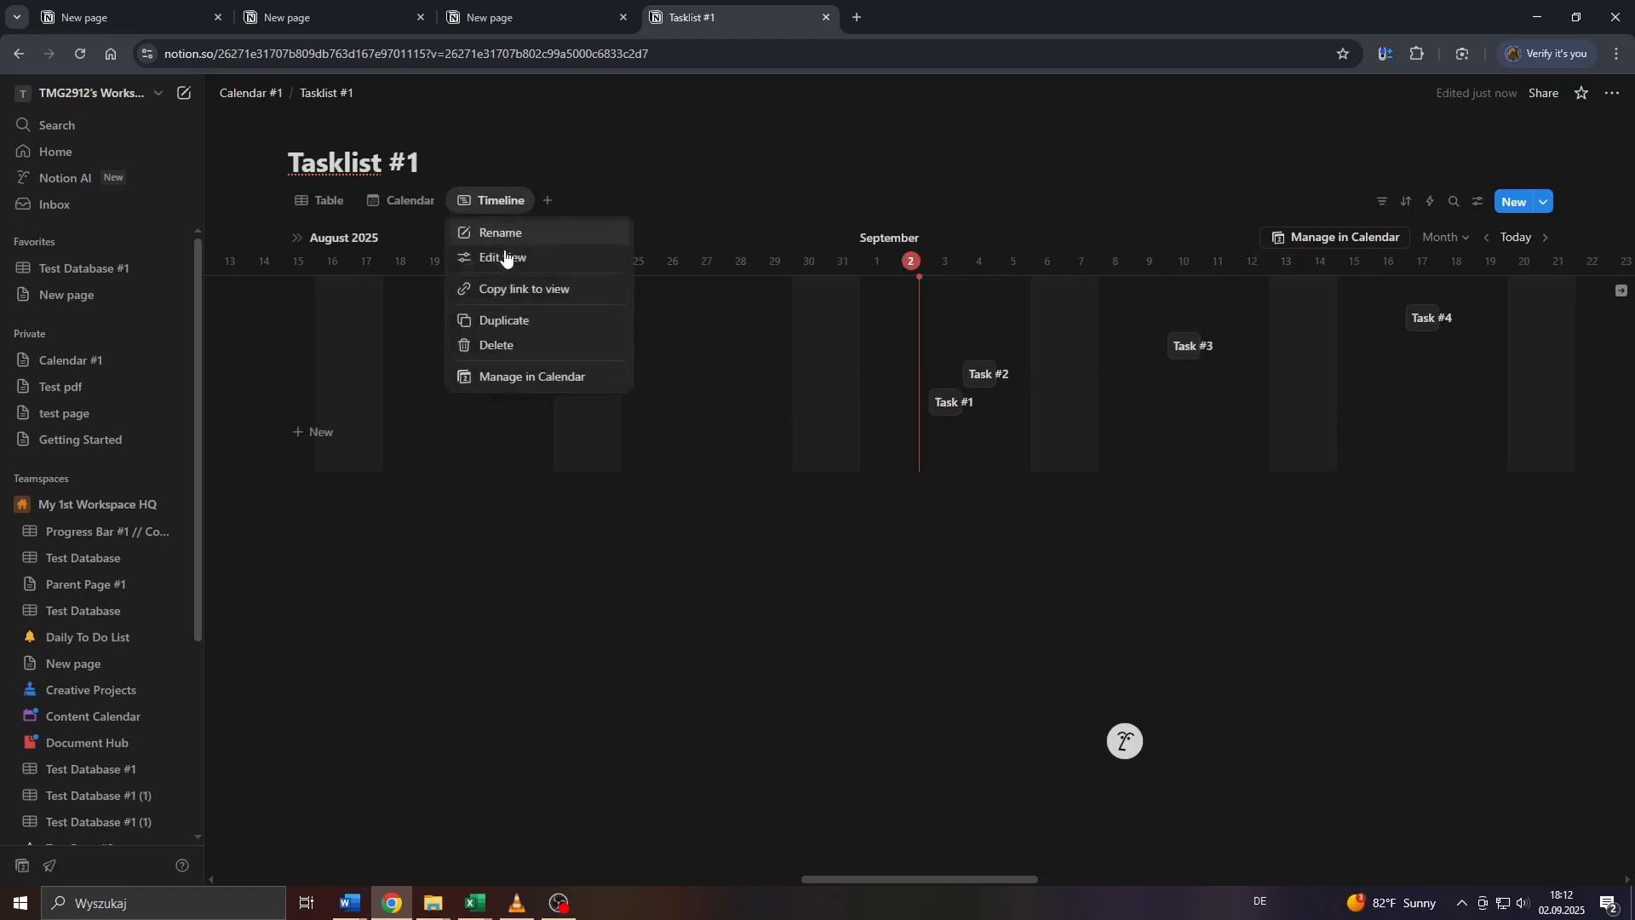
pyautogui.click(508, 233)
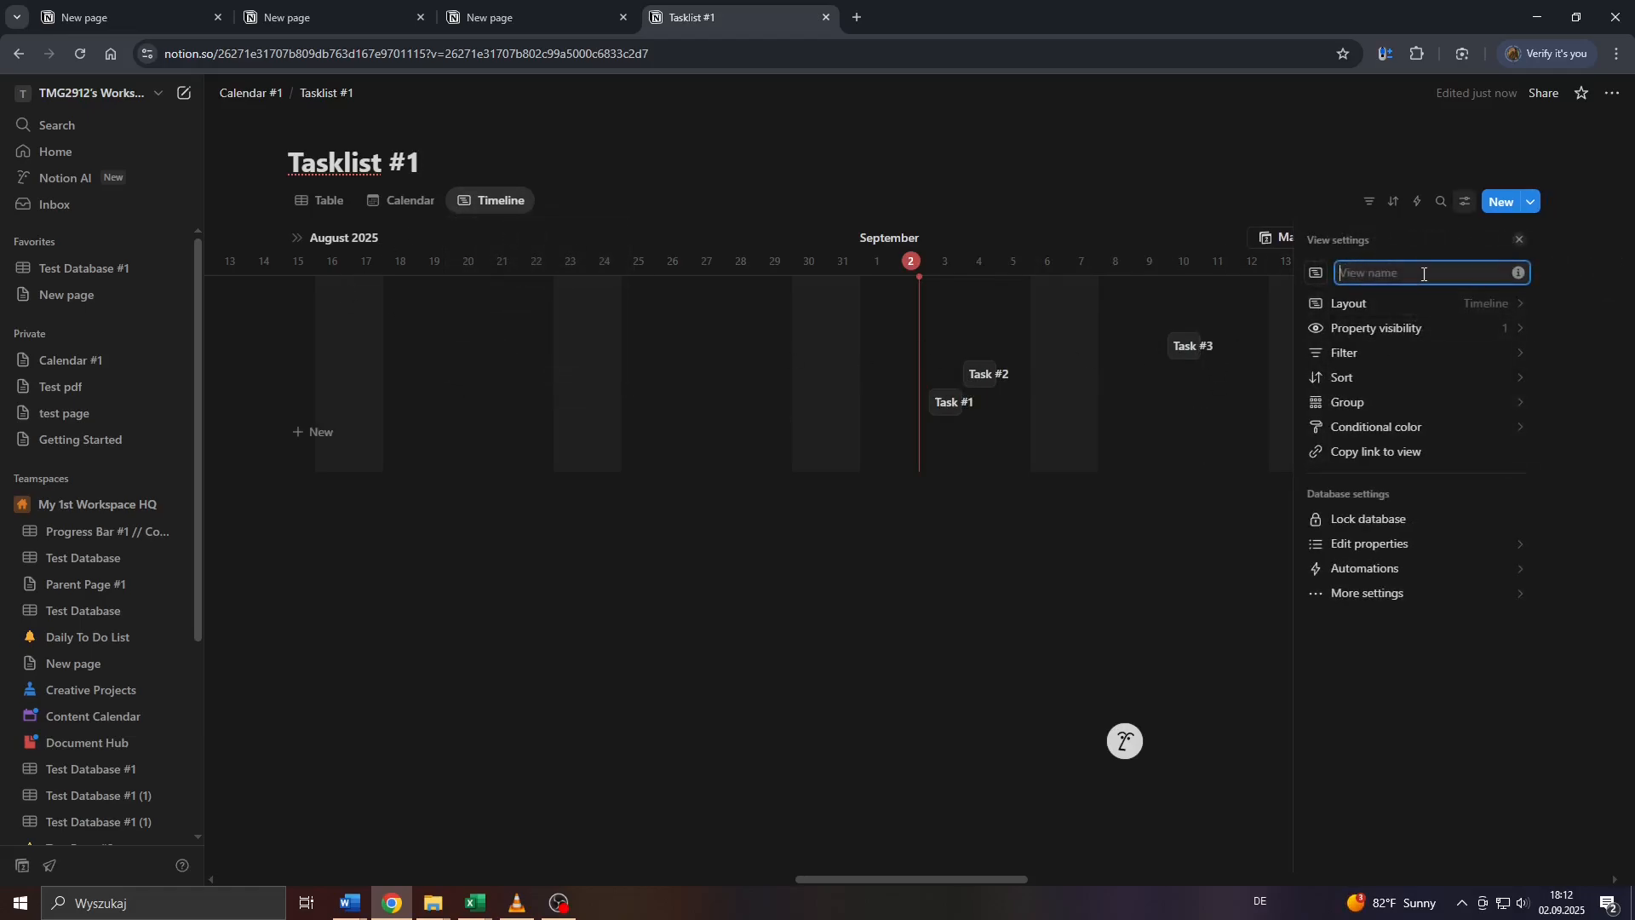
pyautogui.write('My Timeline')
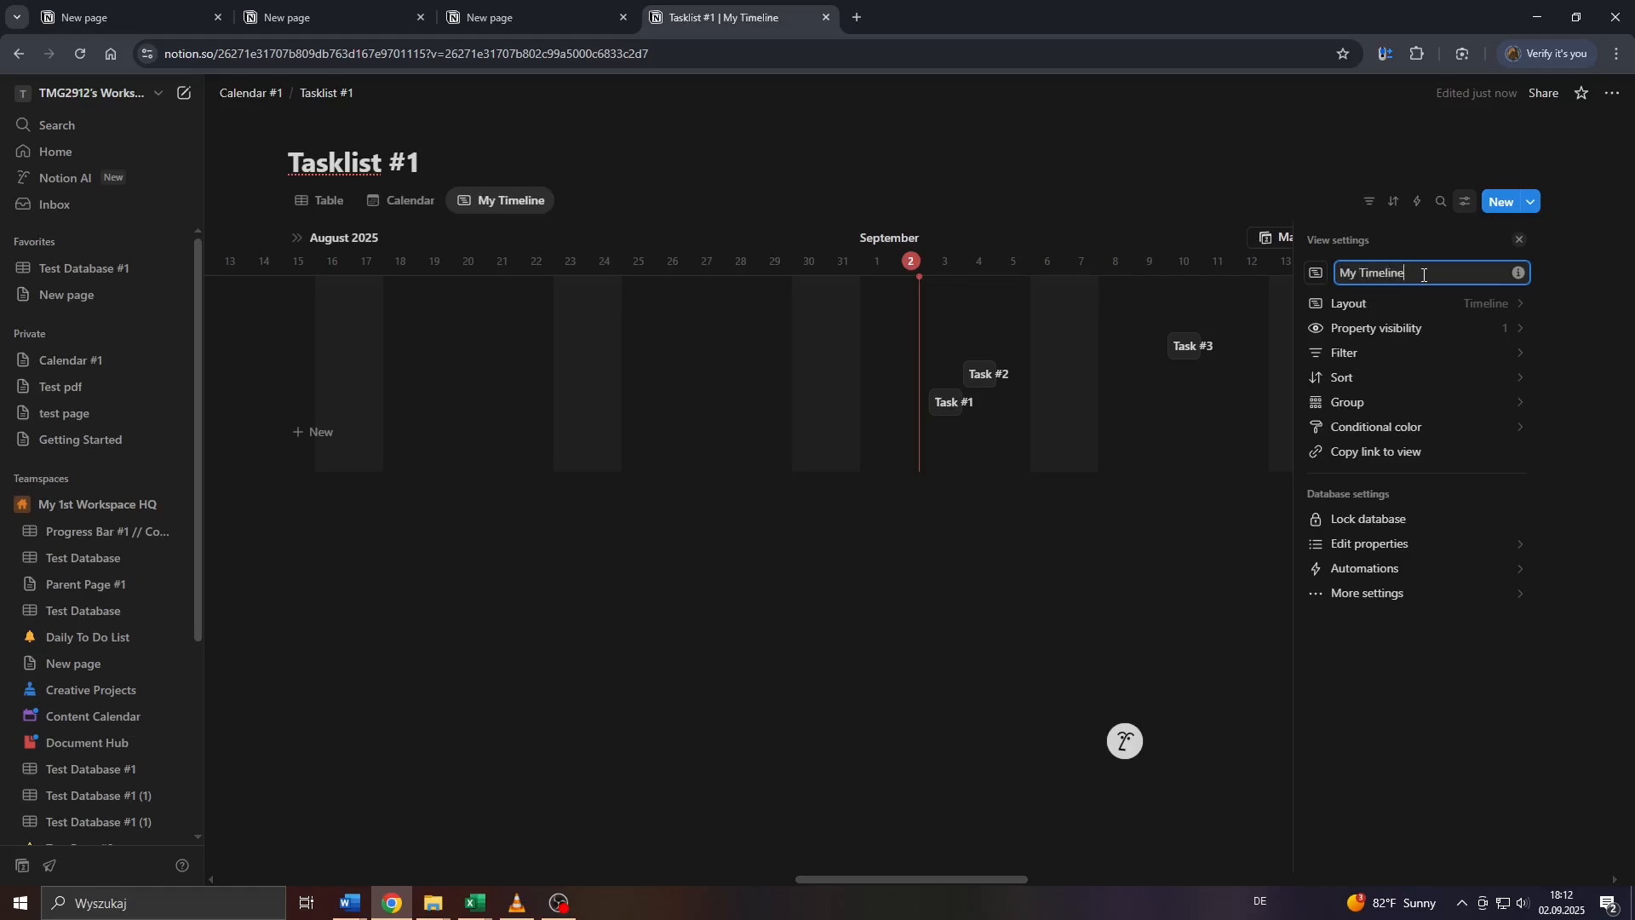
pyautogui.press('Escape')
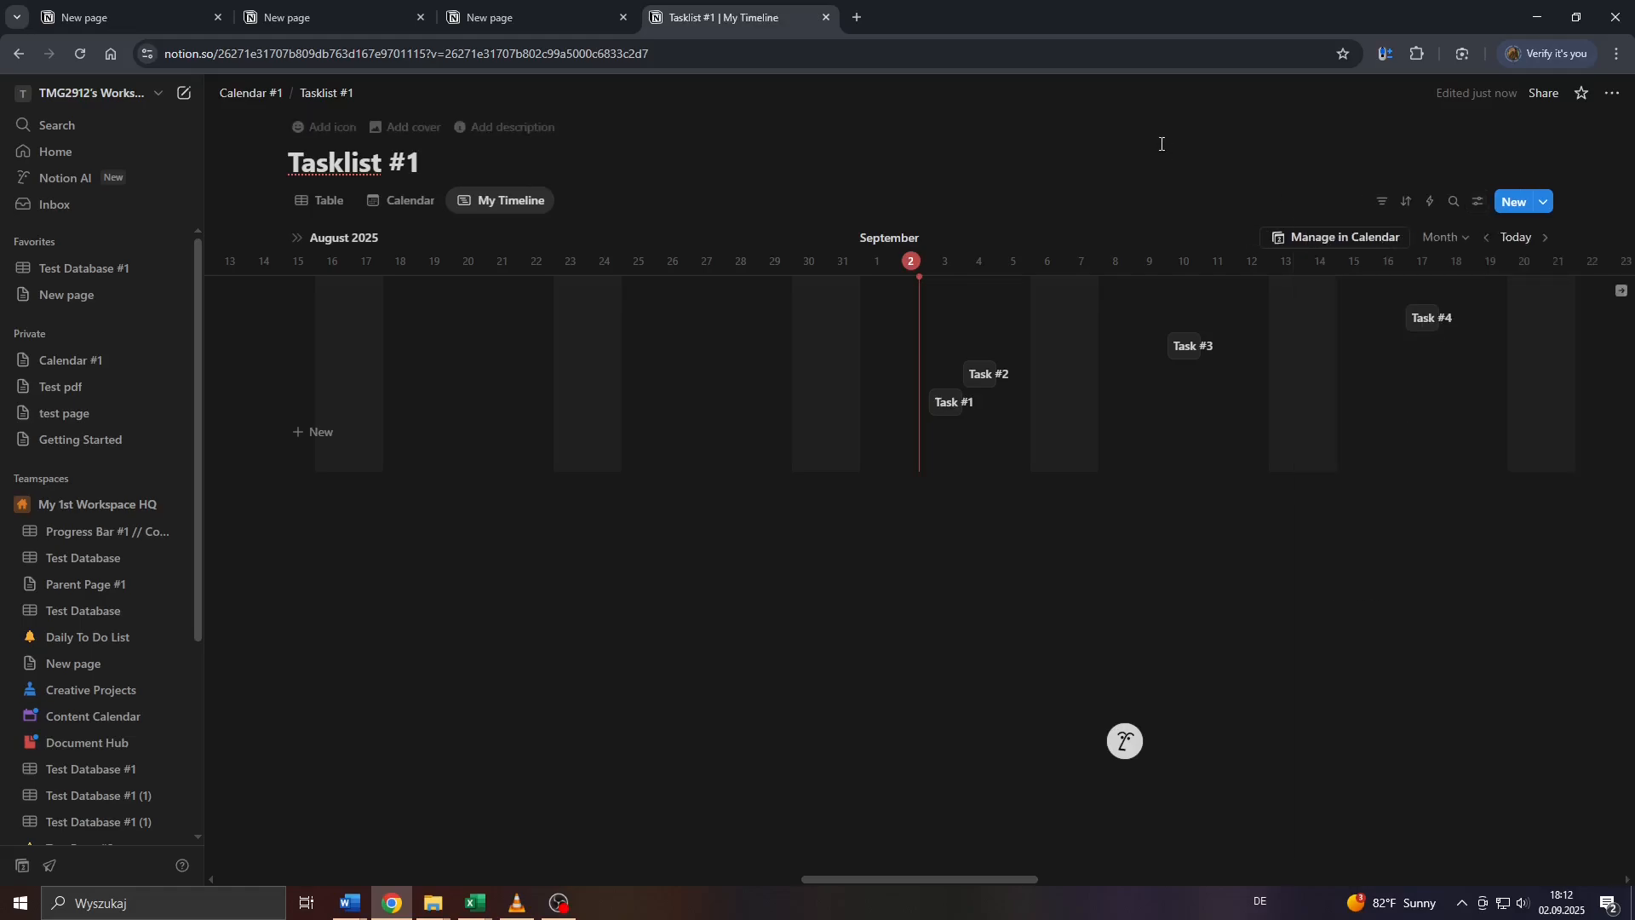
# Set the time scale of the My Timeline view to Week, keeping it positioned on today's date.
pyautogui.click(1545, 239)
pyautogui.click(1515, 238)
pyautogui.click(1446, 238)
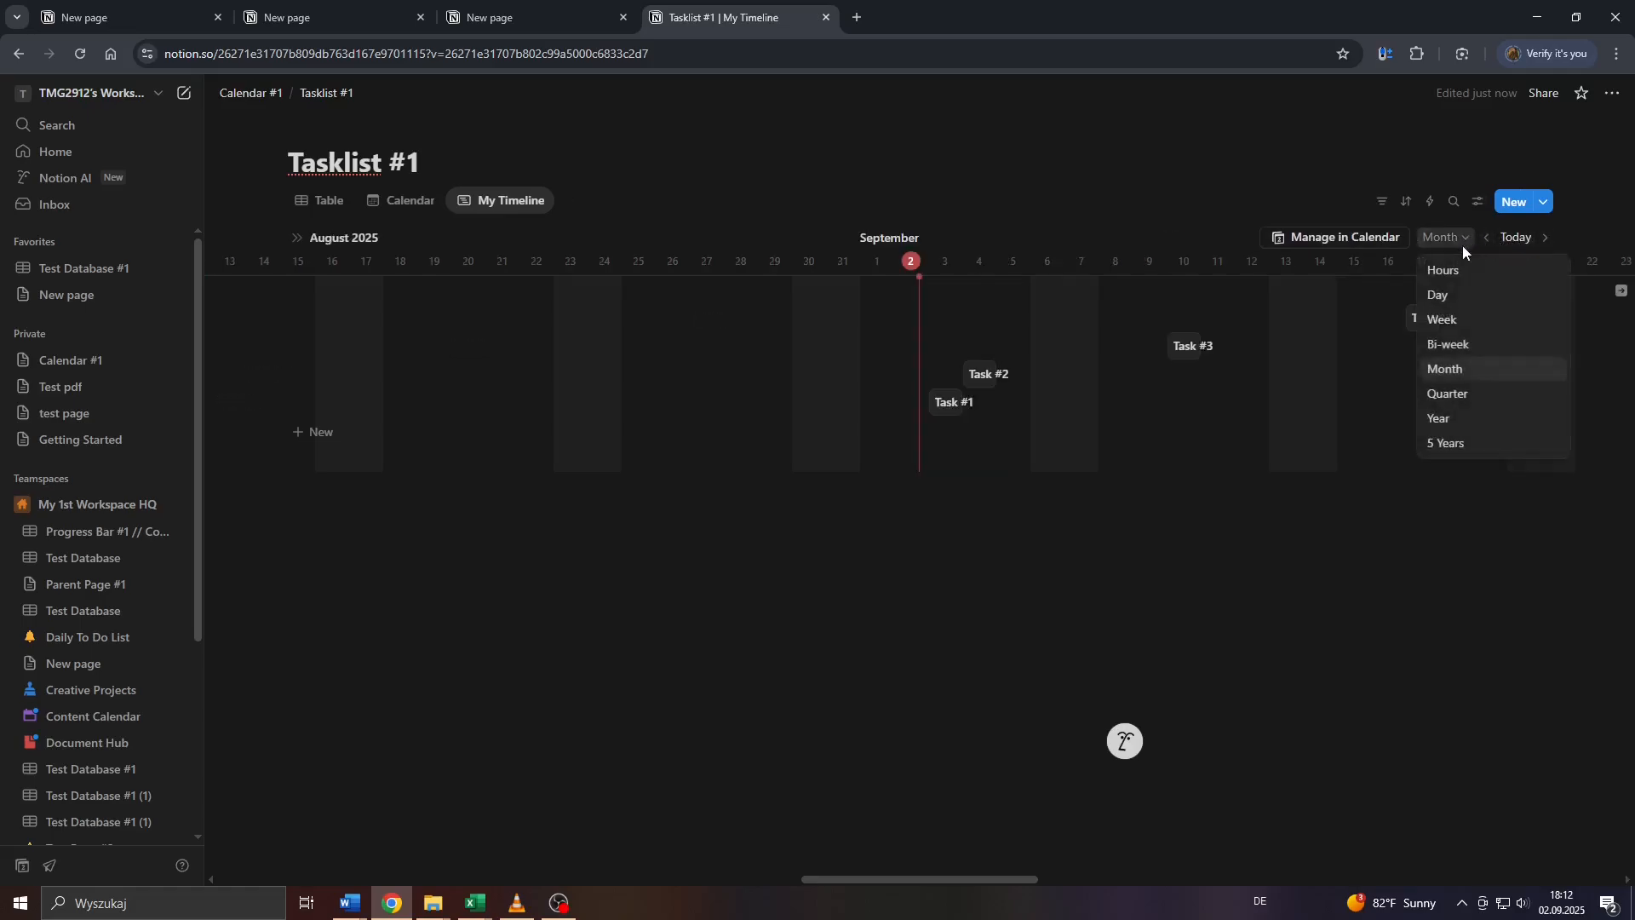
pyautogui.click(1457, 322)
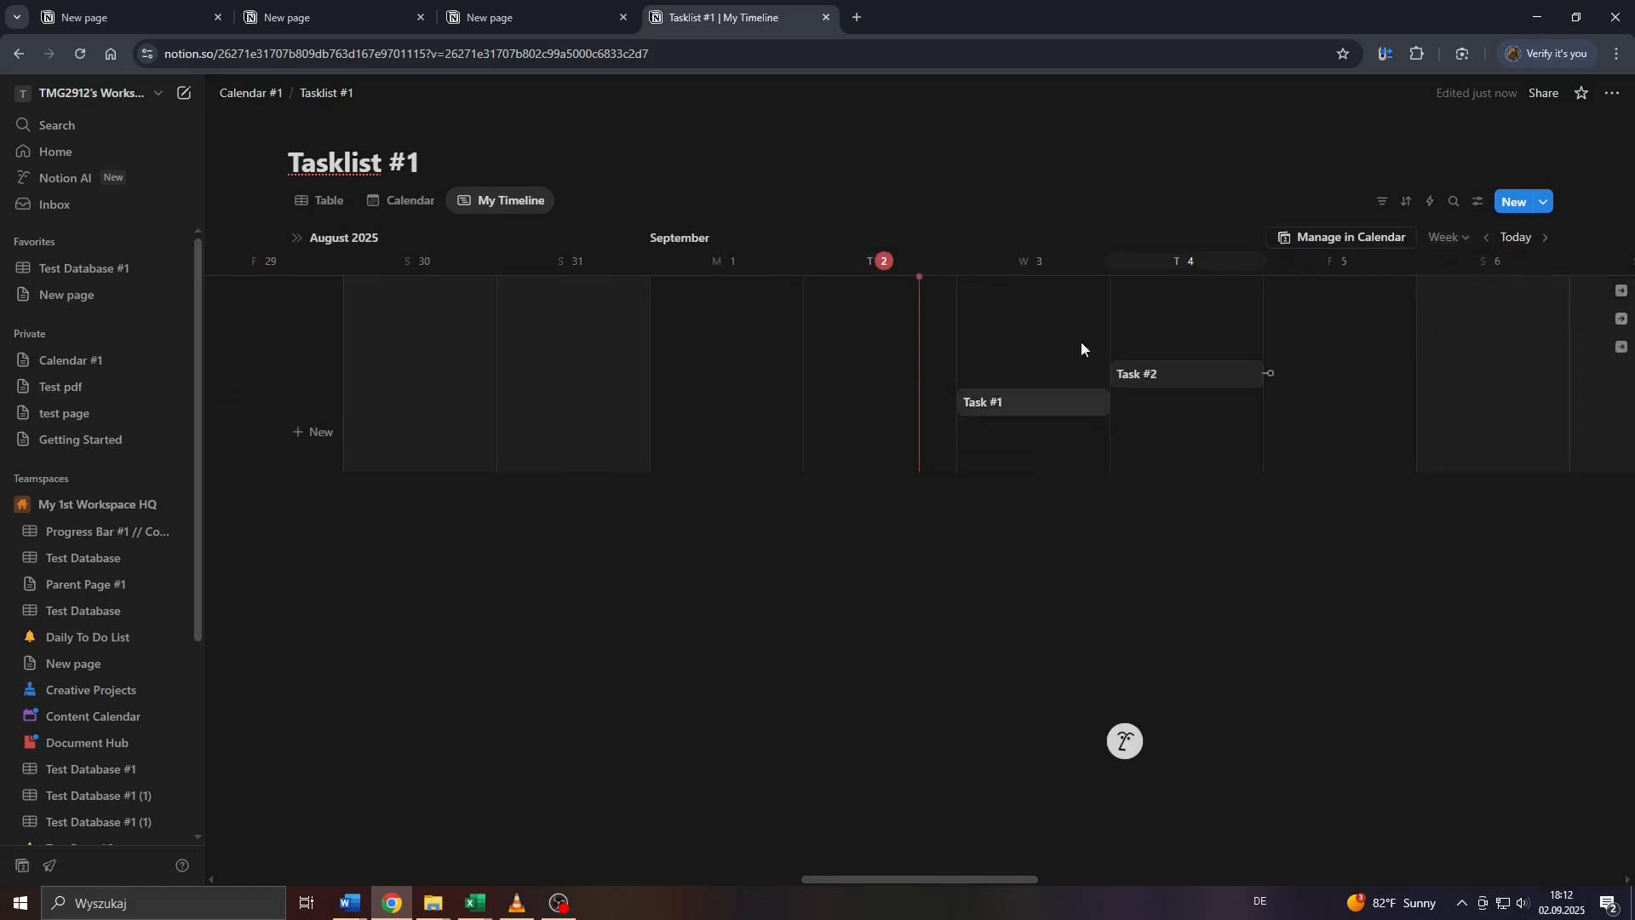
pyautogui.moveTo(1062, 409)
pyautogui.mouseDown()
pyautogui.moveTo(1013, 407)
pyautogui.moveTo(1042, 372)
pyautogui.moveTo(1014, 419)
pyautogui.moveTo(1065, 415)
pyautogui.mouseUp()
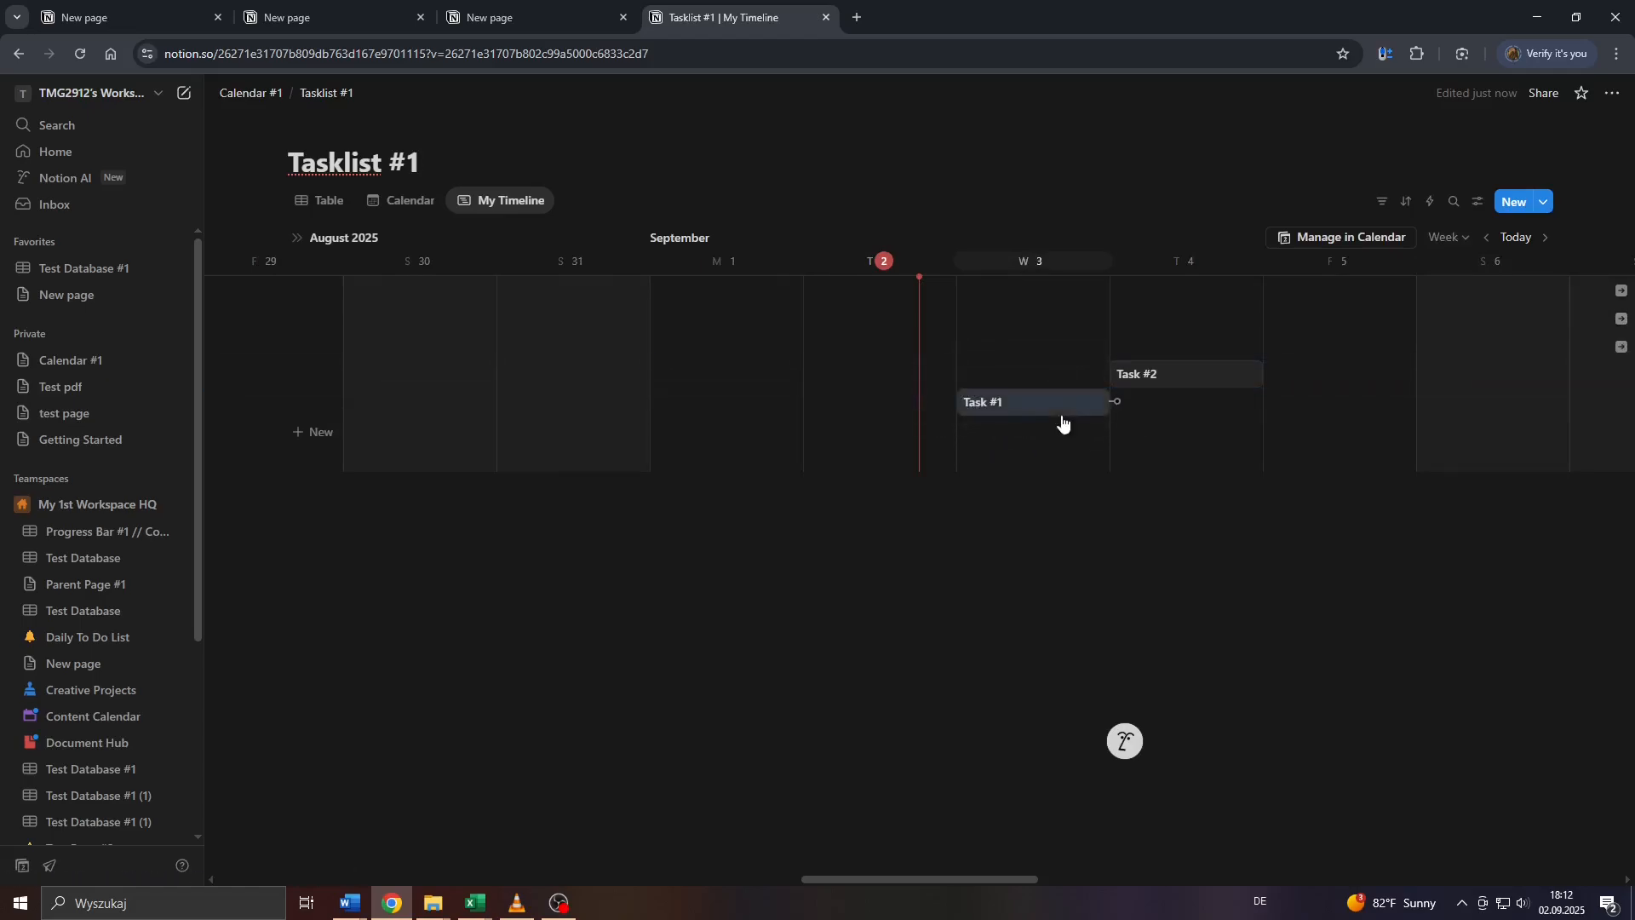